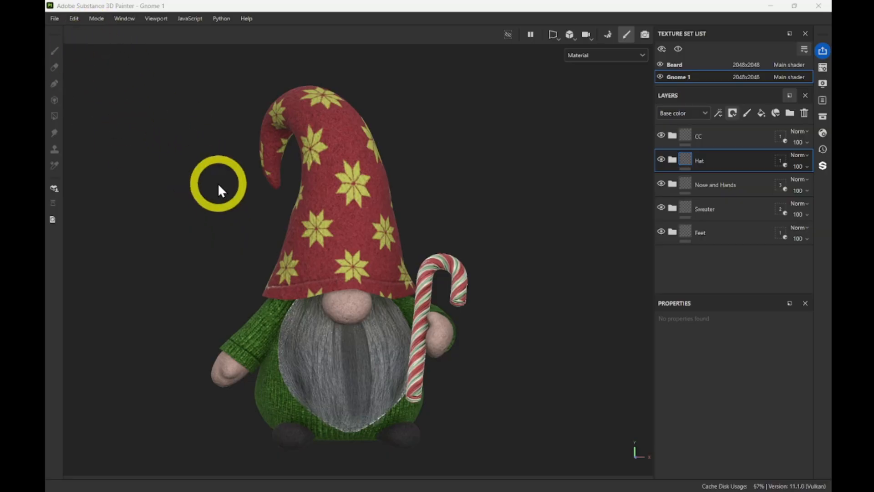
# Orbit the gnome, check the Beard and Gnome 1 texture sets, and bring up the File menu.
pyautogui.keyDown('alt'); pyautogui.moveTo(293, 299); pyautogui.dragTo(263, 285); pyautogui.keyUp('alt')
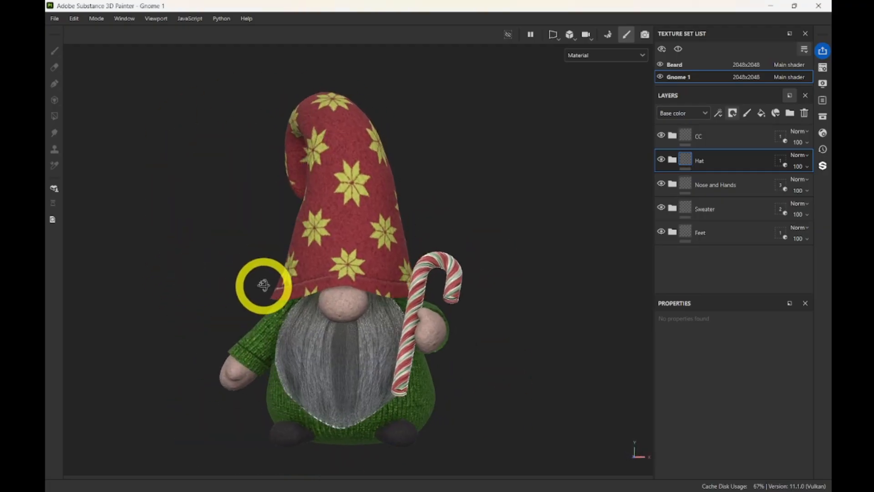
pyautogui.click(672, 64)
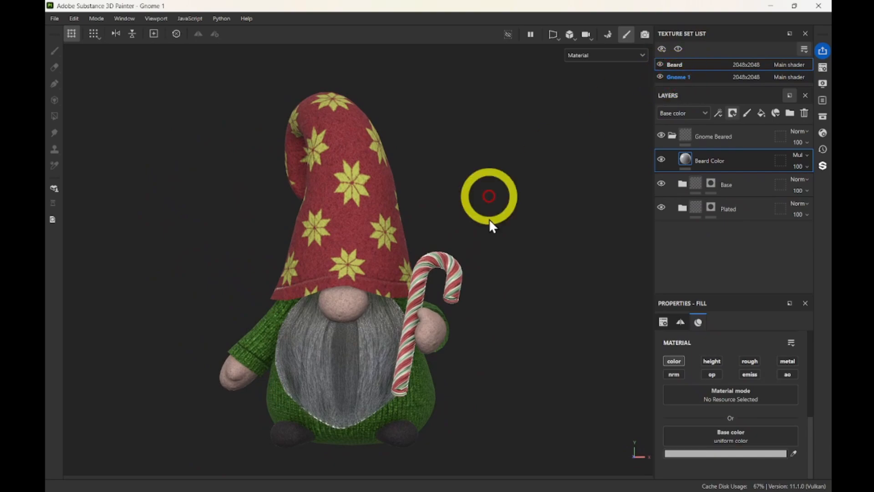
pyautogui.click(736, 76)
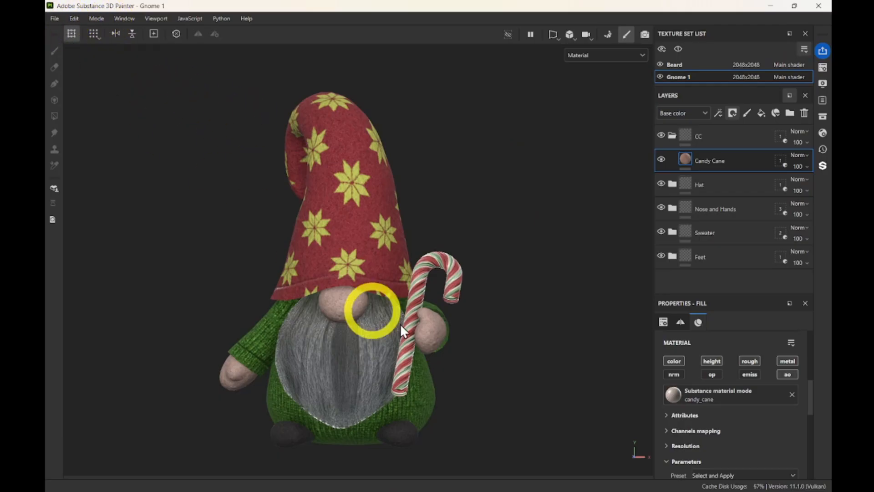
pyautogui.click(54, 18)
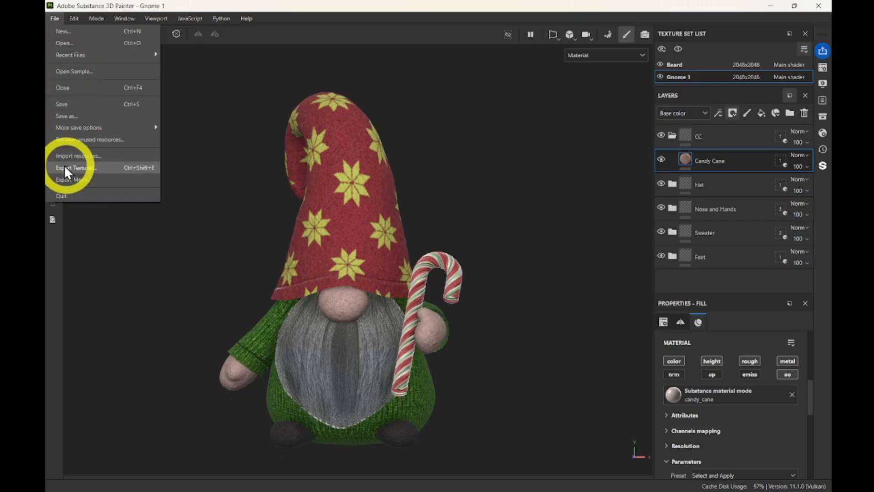
# Open File > Export Textures and move the Export textures dialog into position.
pyautogui.click(81, 167)
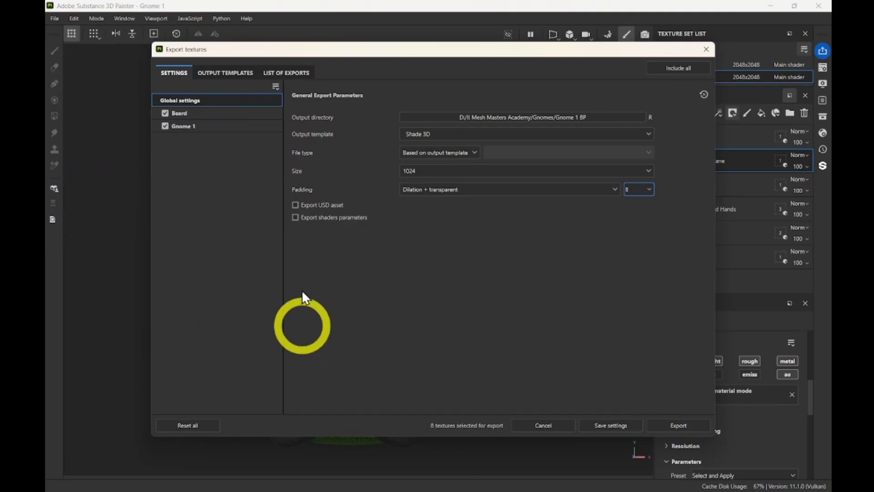
pyautogui.moveTo(250, 50); pyautogui.dragTo(212, 62)
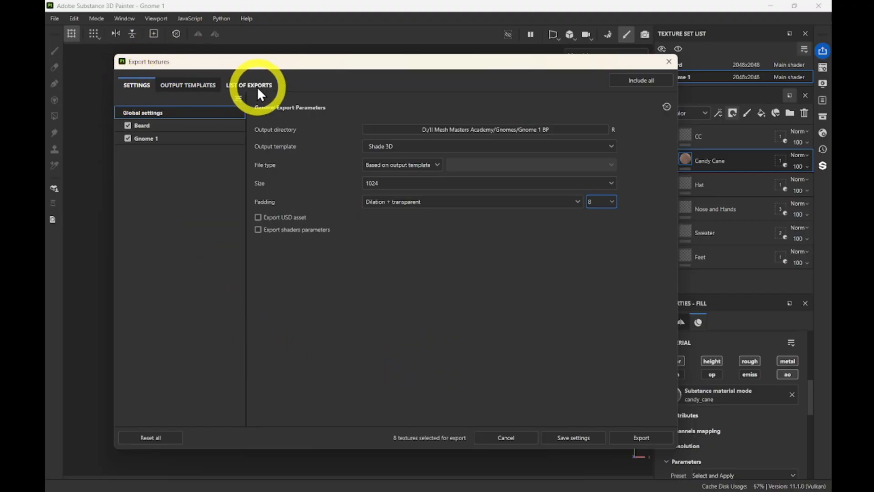
pyautogui.click(158, 164)
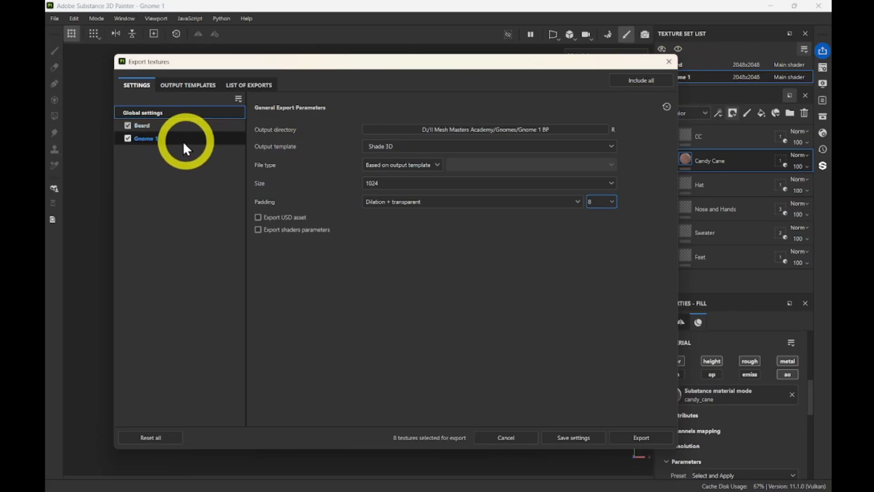
pyautogui.click(162, 126)
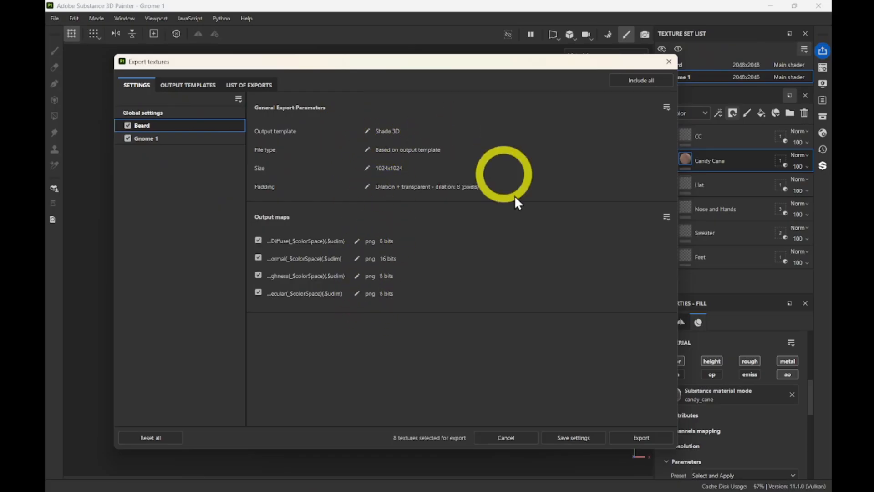
pyautogui.click(183, 114)
pyautogui.click(184, 124)
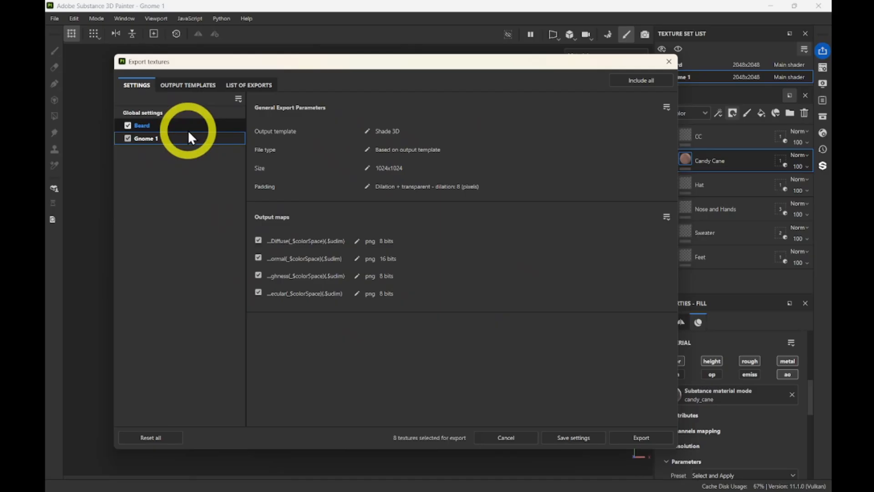
pyautogui.click(175, 114)
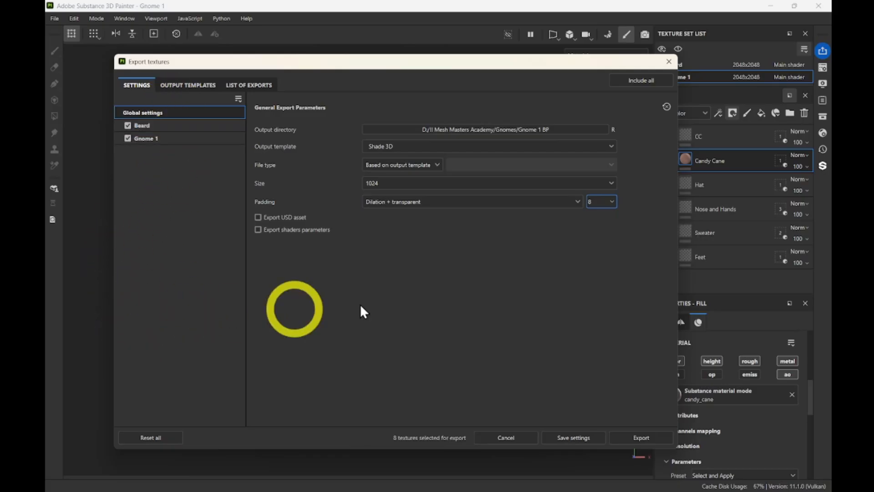
pyautogui.click(184, 124)
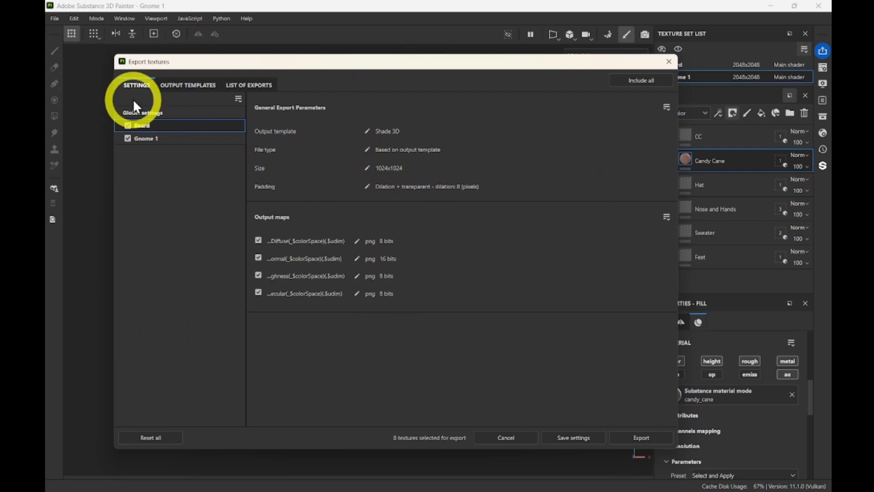
pyautogui.click(151, 112)
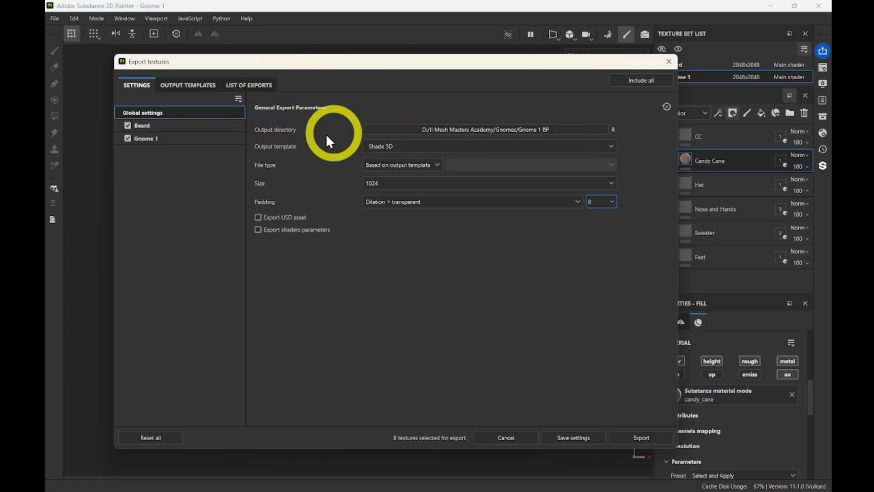
# Create a new folder named PBR inside Gnomes and select it as the output directory.
pyautogui.click(502, 130)
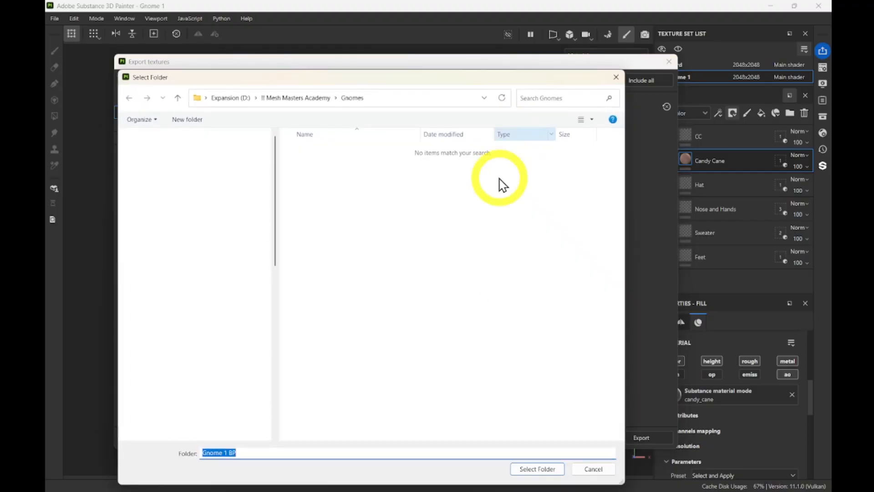
pyautogui.moveTo(463, 91); pyautogui.dragTo(473, 70)
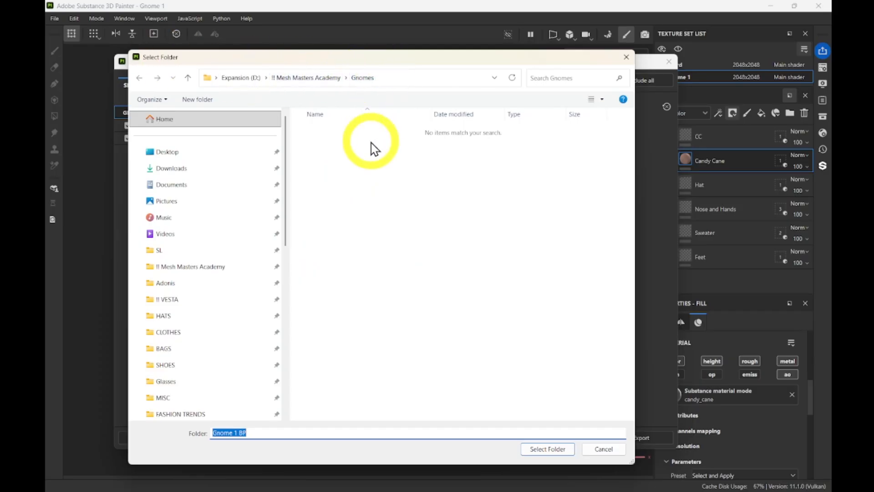
pyautogui.click(353, 189)
pyautogui.rightClick(353, 188)
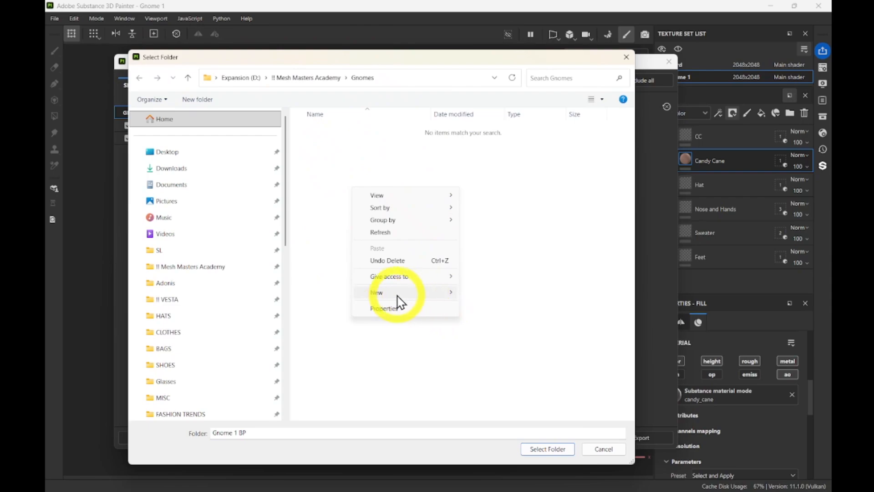
pyautogui.moveTo(396, 295)
pyautogui.click(474, 294)
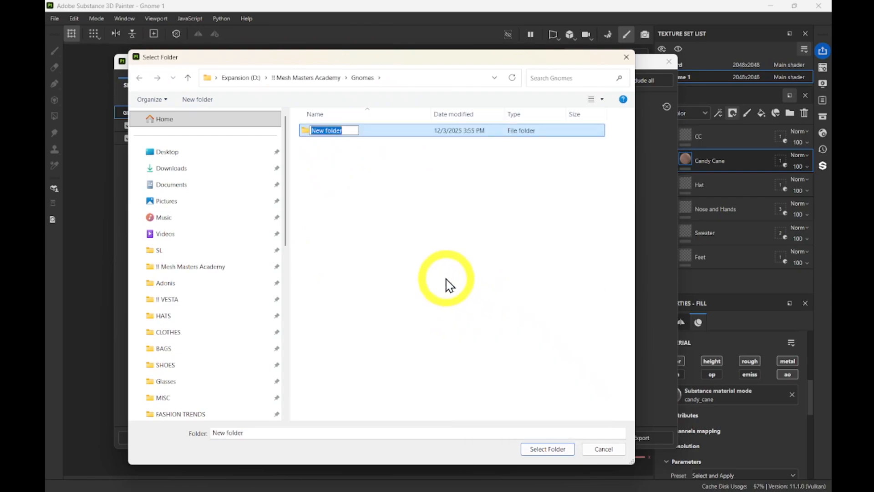
pyautogui.write('PBR')
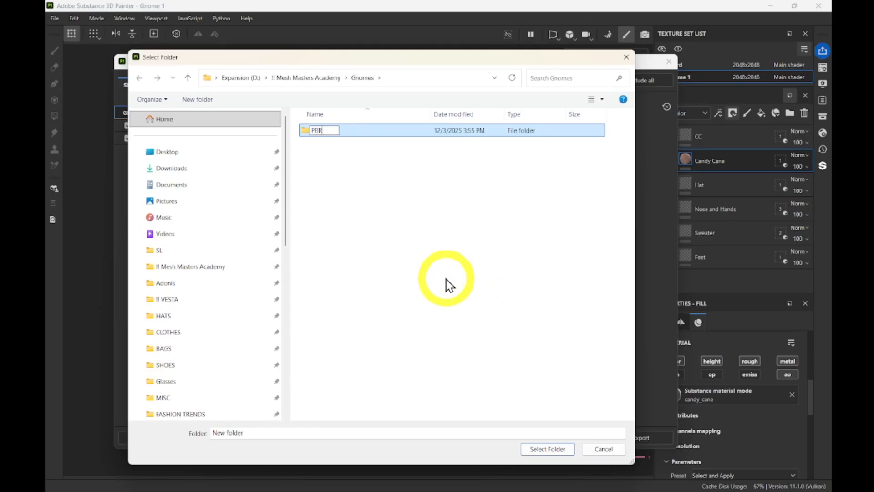
pyautogui.click(357, 180)
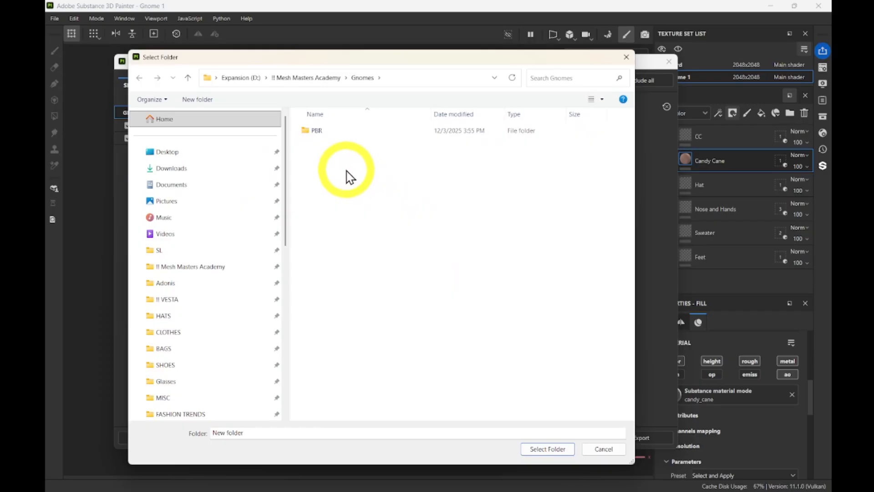
pyautogui.doubleClick(319, 132)
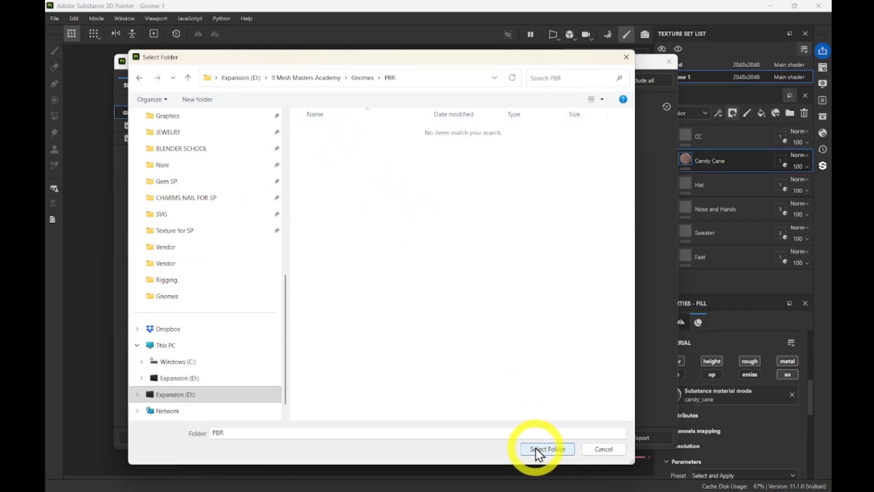
pyautogui.click(548, 449)
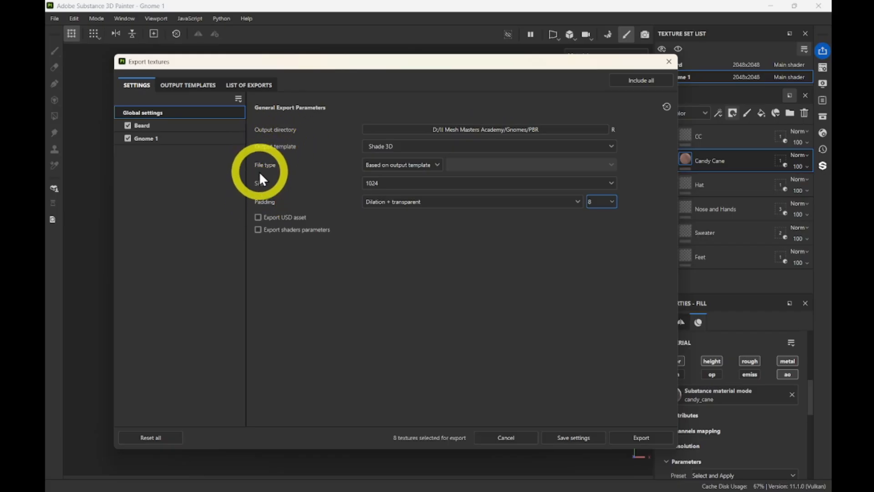
# Set the export file type to png and keep the bit depth at 8 bits.
pyautogui.click(404, 165)
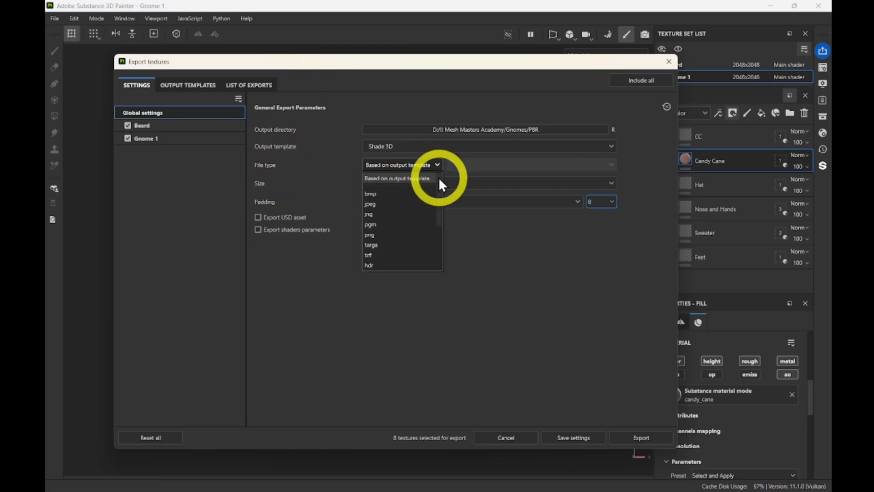
pyautogui.click(372, 235)
pyautogui.click(376, 165)
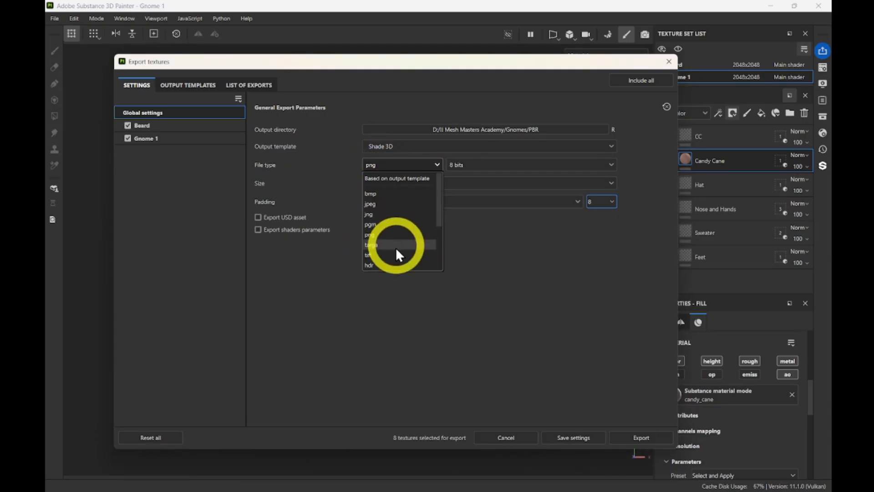
pyautogui.click(371, 235)
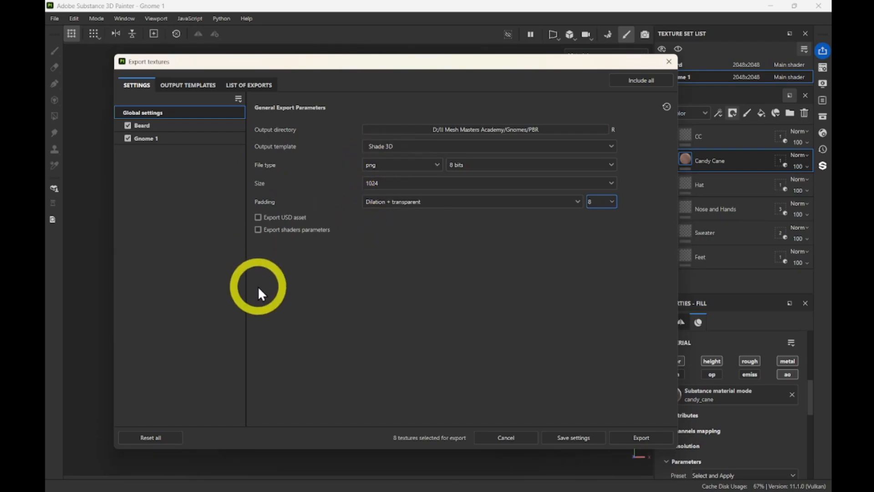
pyautogui.click(461, 165)
pyautogui.click(463, 168)
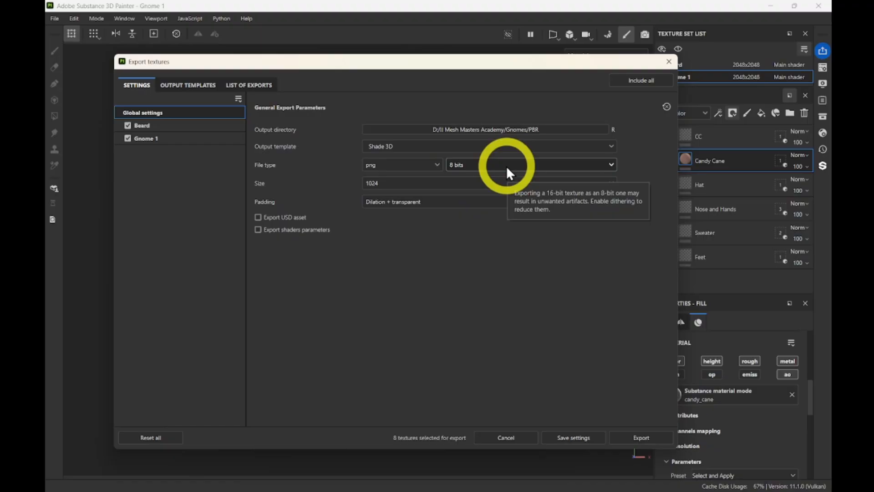
pyautogui.click(506, 166)
pyautogui.click(454, 166)
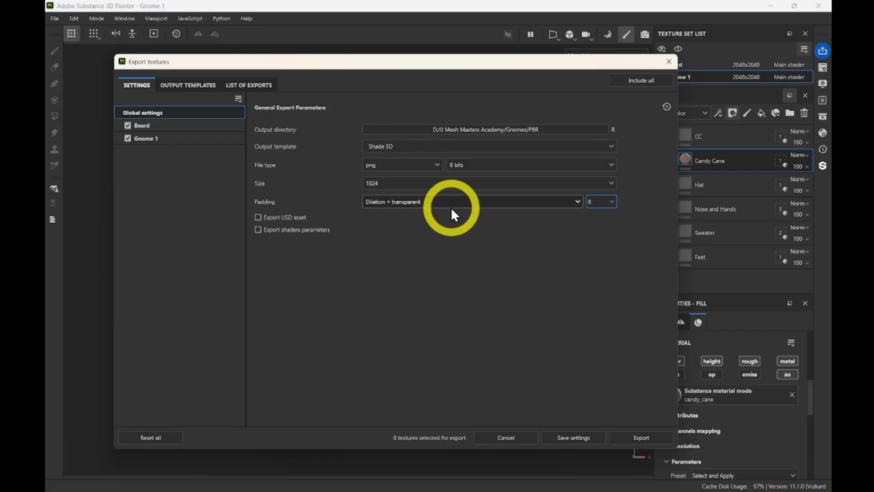
pyautogui.click(370, 182)
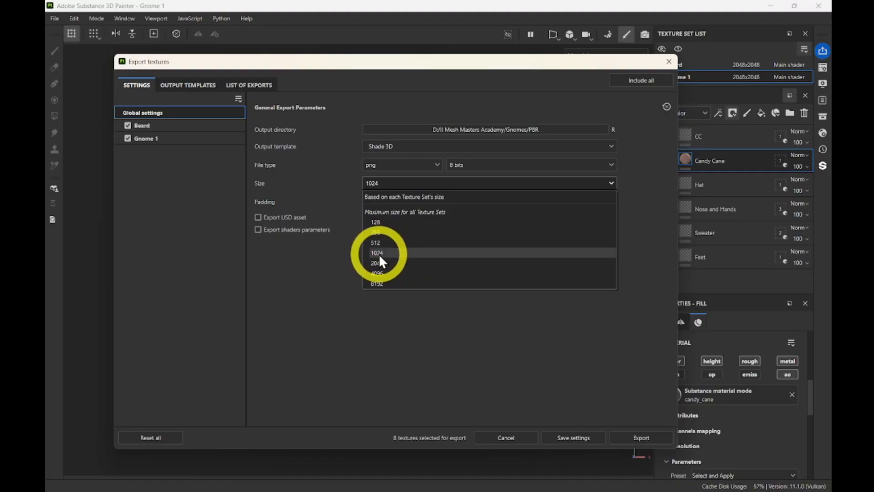
pyautogui.click(378, 252)
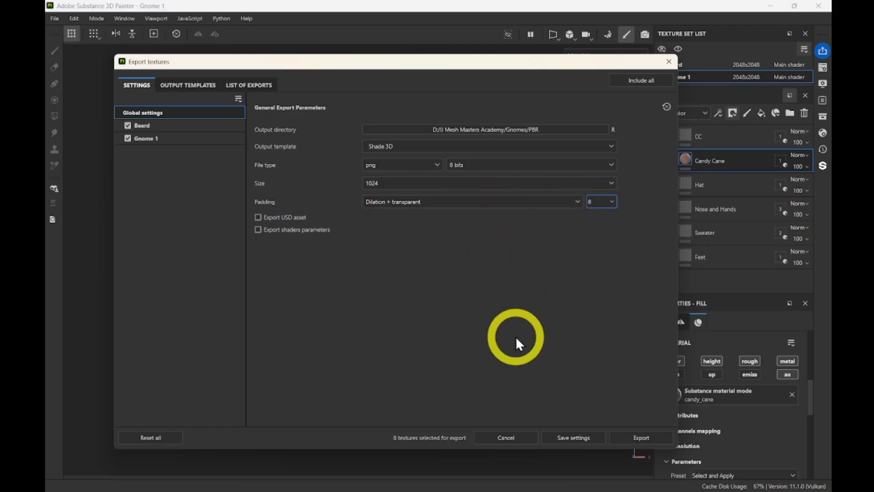
pyautogui.click(590, 204)
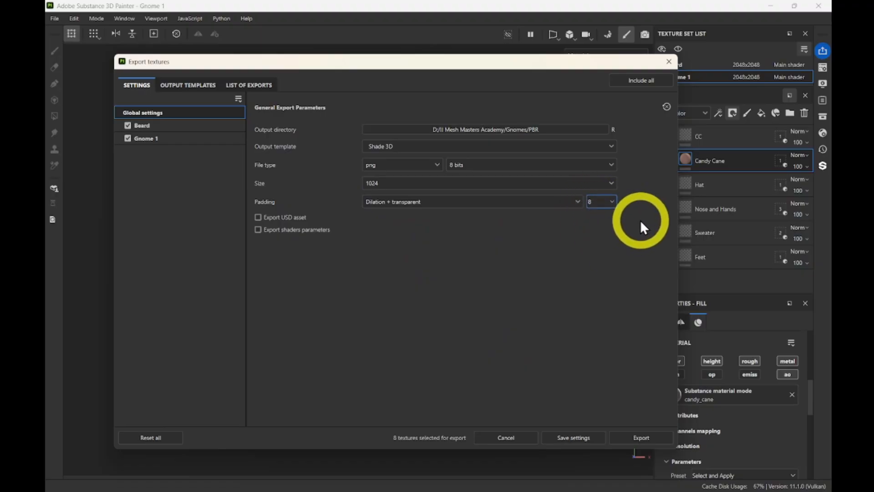
# Try several padding methods and settle on Dilation + transparent, keeping the size at 8.
pyautogui.click(393, 202)
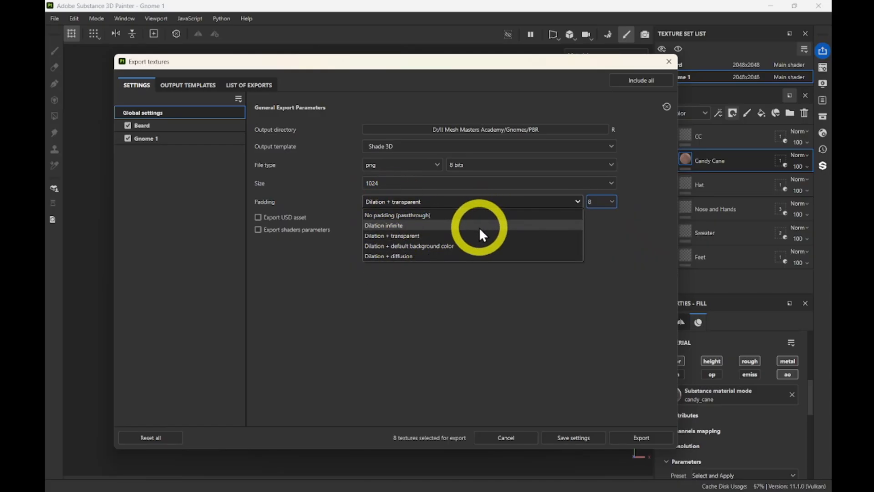
pyautogui.click(380, 226)
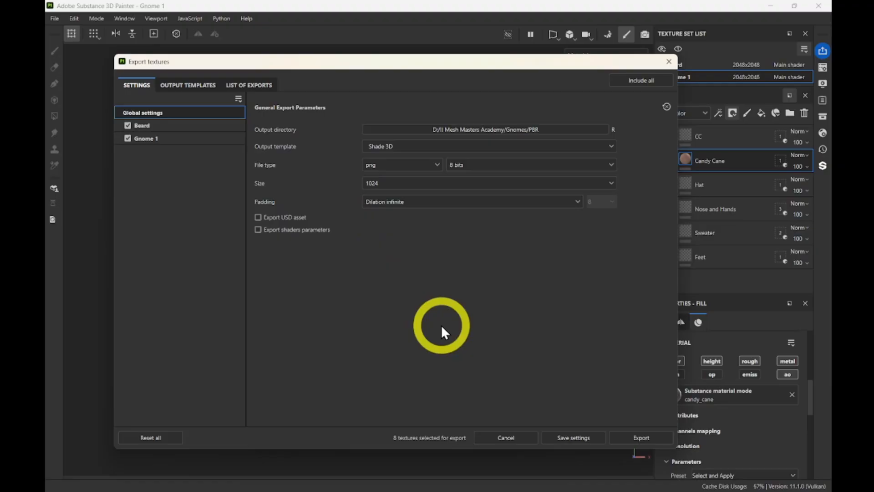
pyautogui.click(481, 204)
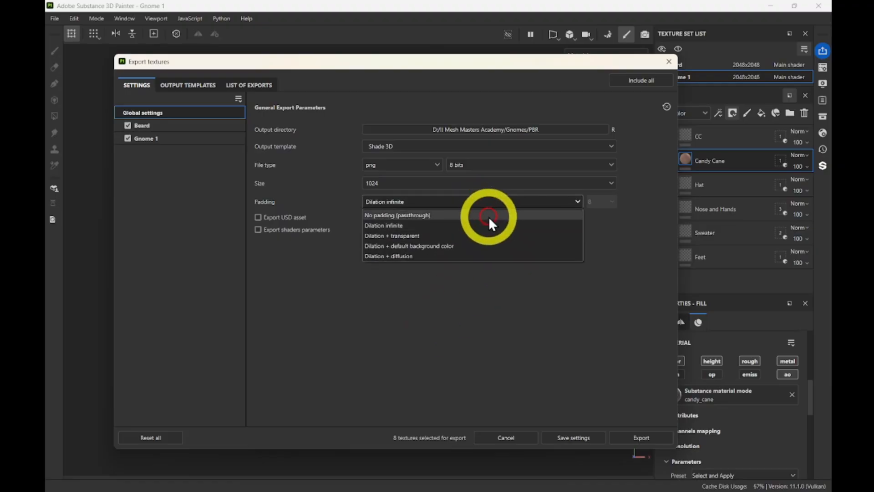
pyautogui.click(434, 247)
pyautogui.click(429, 201)
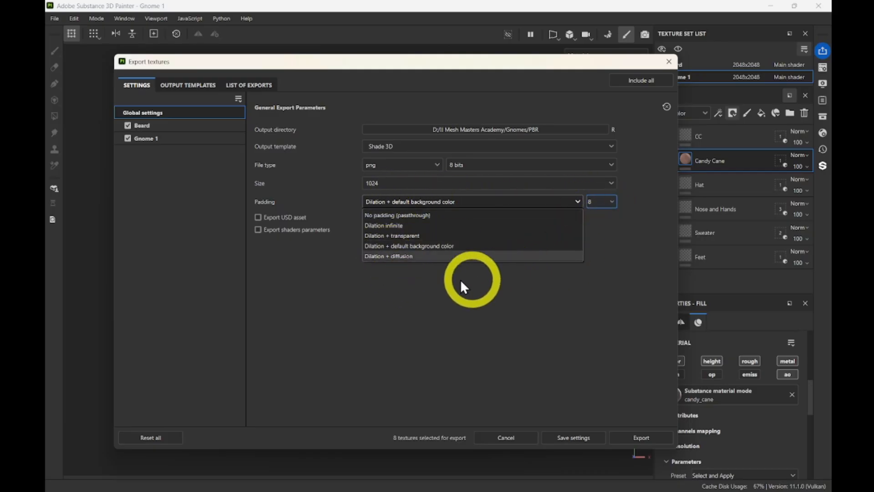
pyautogui.click(380, 236)
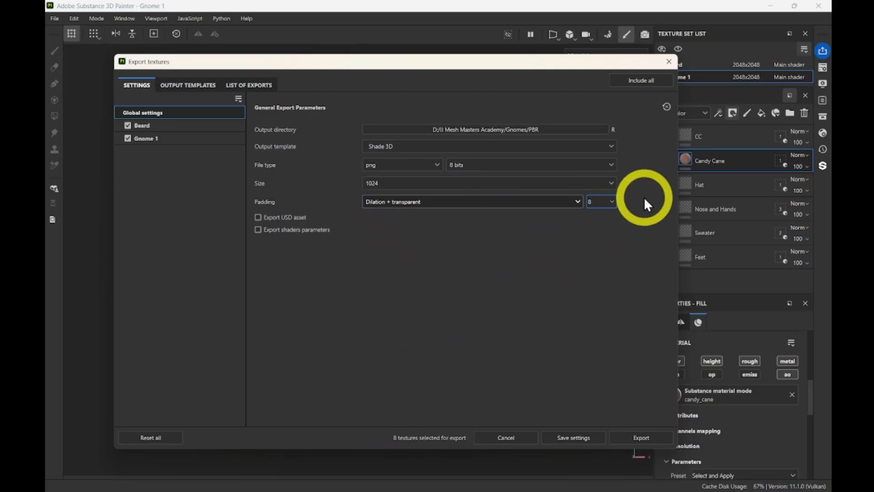
pyautogui.click(587, 203)
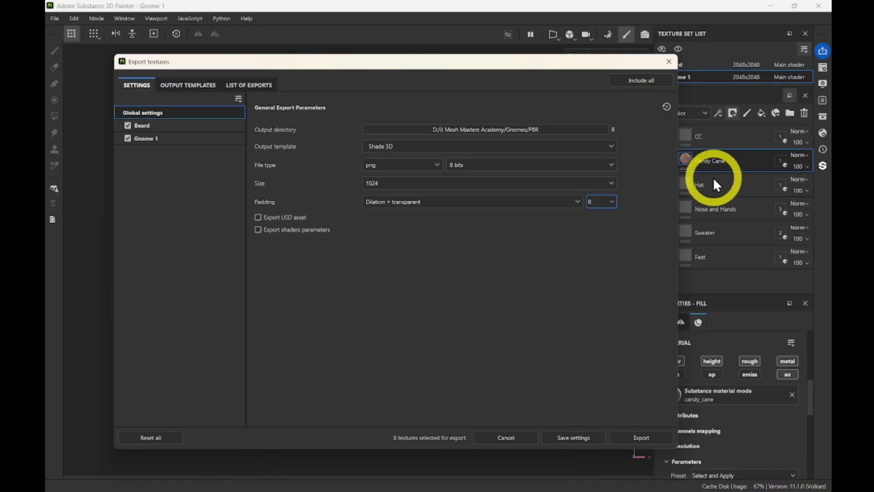
pyautogui.click(598, 201)
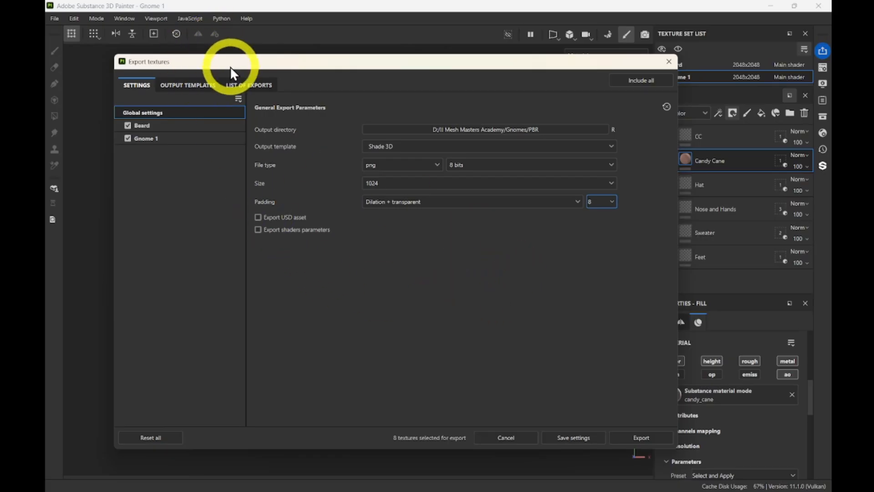
pyautogui.moveTo(230, 66); pyautogui.dragTo(216, 73)
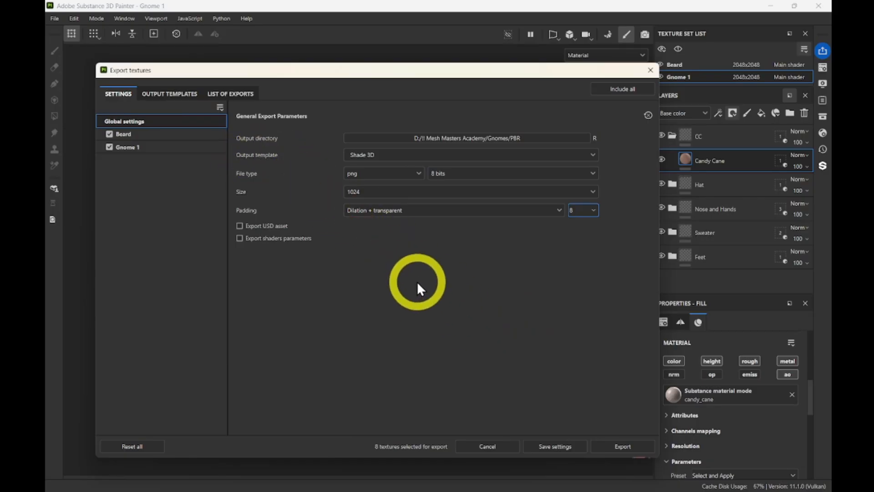
# Browse the output templates and pick glTF PBR Metal Roughness instead of Shade 3D.
pyautogui.click(363, 154)
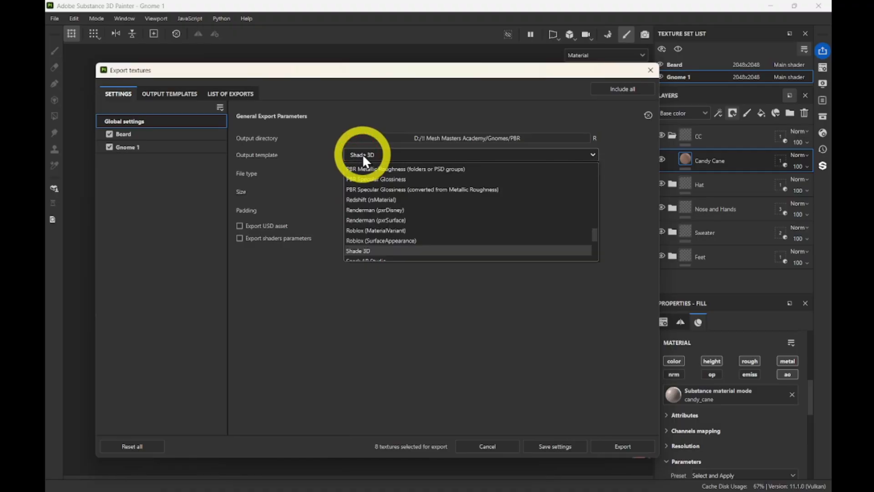
pyautogui.scroll(2, 554, 200)
pyautogui.scroll(-3, 570, 214)
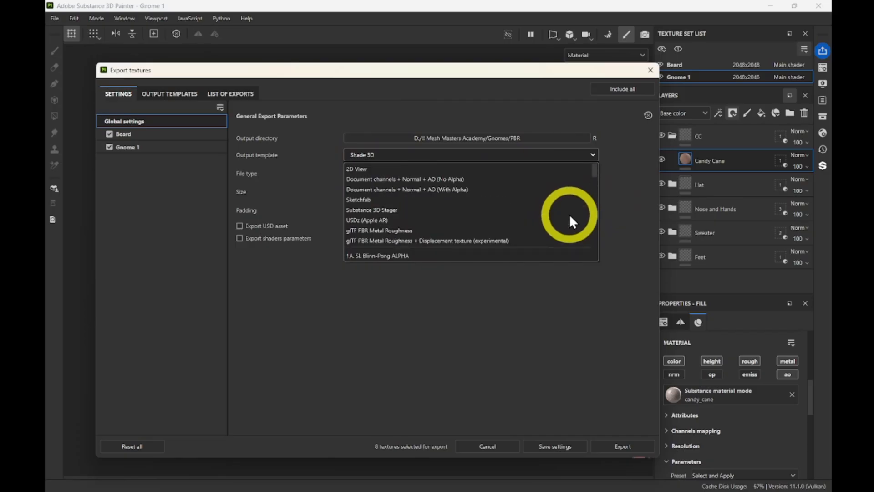
pyautogui.scroll(-8, 569, 214)
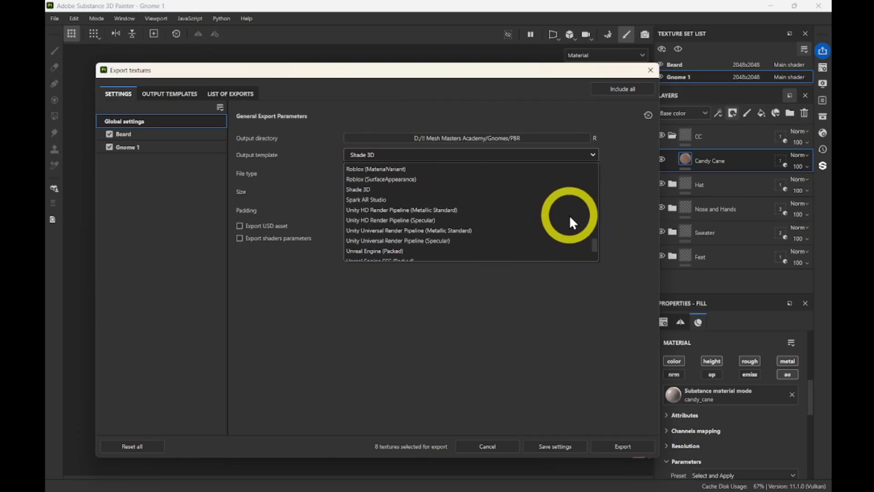
pyautogui.scroll(-3, 569, 220)
pyautogui.scroll(3, 570, 219)
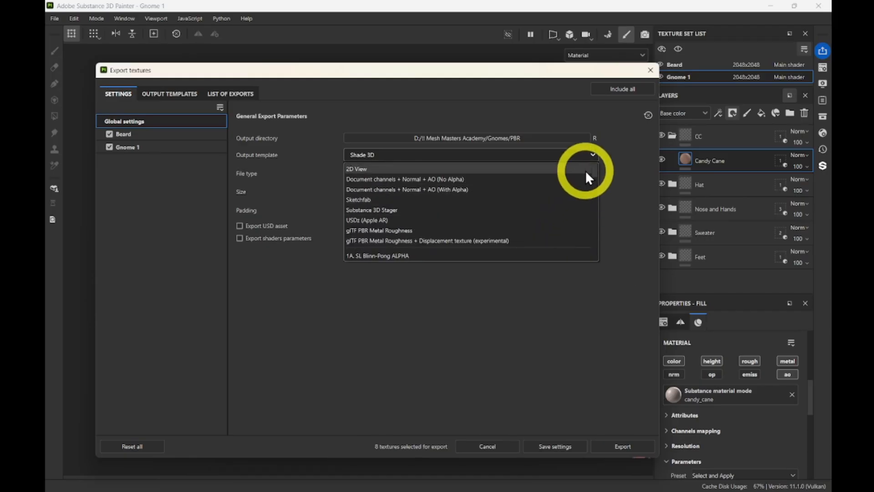
pyautogui.scroll(-5, 590, 236)
pyautogui.scroll(-2, 493, 241)
pyautogui.scroll(7, 483, 216)
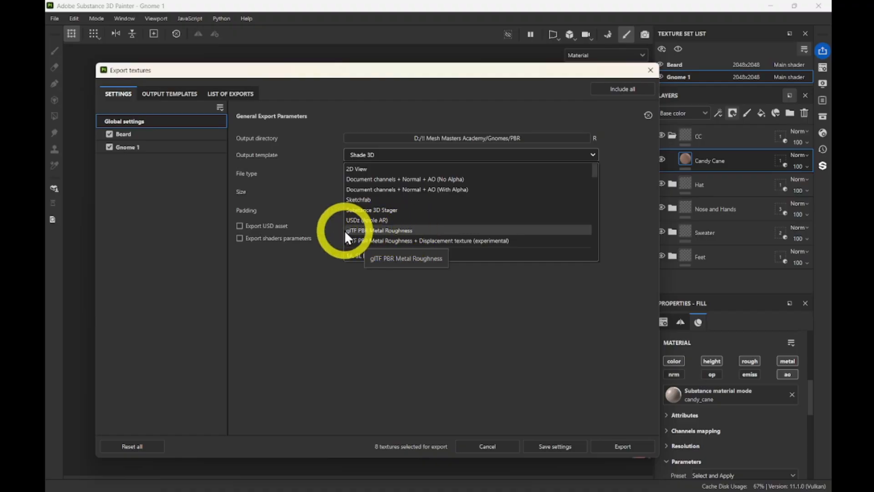
pyautogui.click(378, 230)
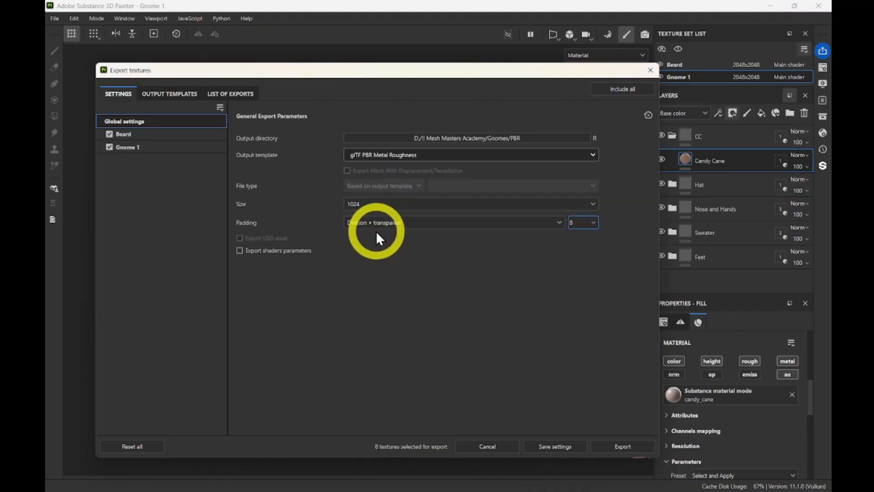
# Confirm glTF PBR Metal Roughness as the template and export the textures.
pyautogui.click(354, 157)
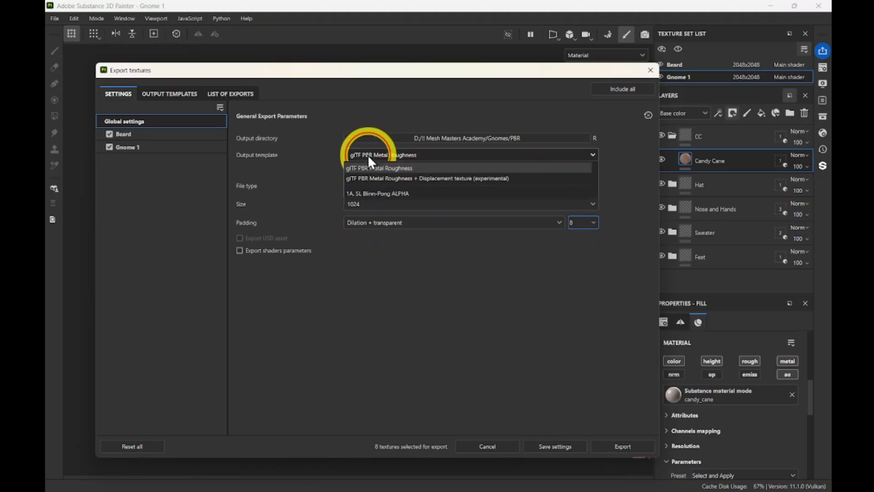
pyautogui.scroll(-3, 523, 241)
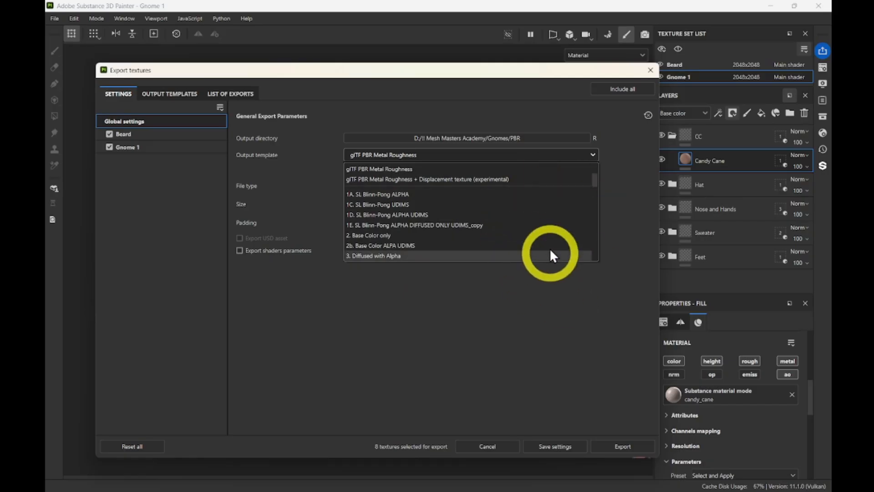
pyautogui.scroll(2, 509, 223)
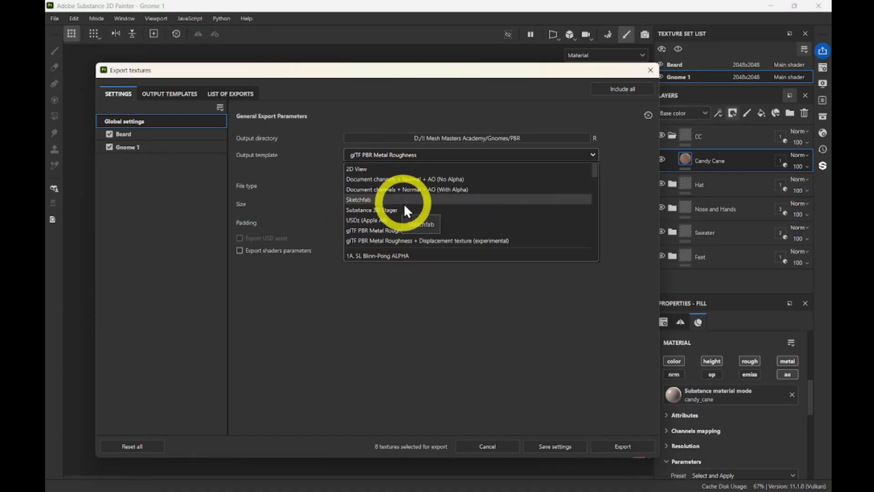
pyautogui.click(398, 230)
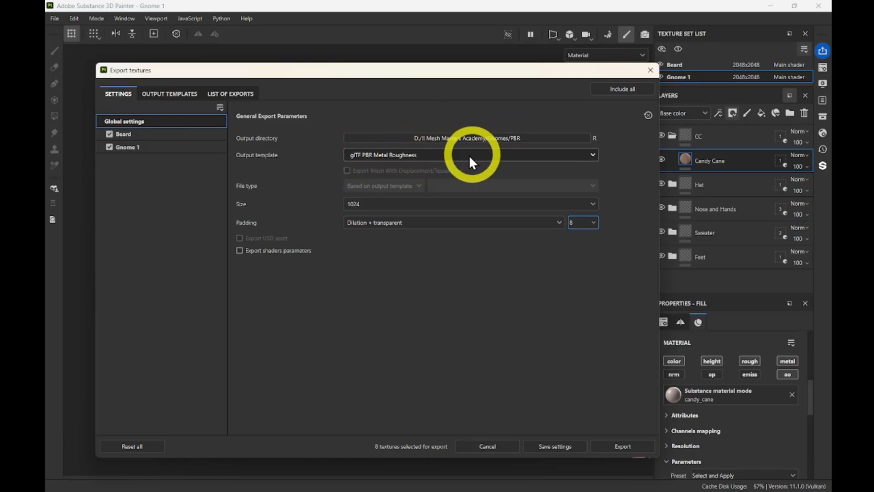
pyautogui.click(619, 447)
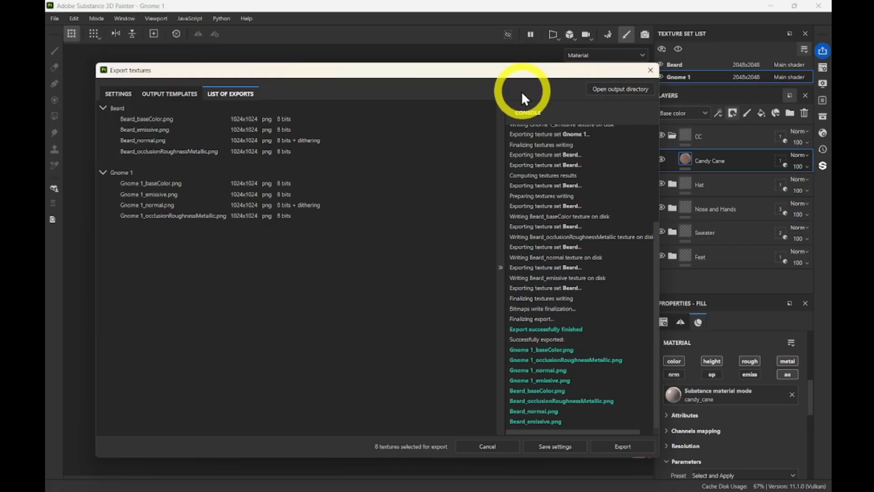
# Open the Gnomes/PBR output folder in File Explorer and move its window up and left.
pyautogui.click(610, 90)
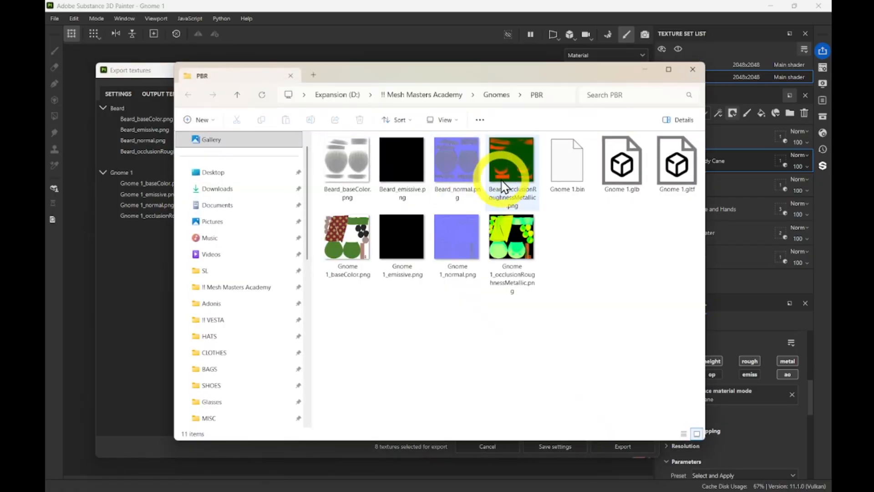
pyautogui.moveTo(445, 78); pyautogui.dragTo(367, 65)
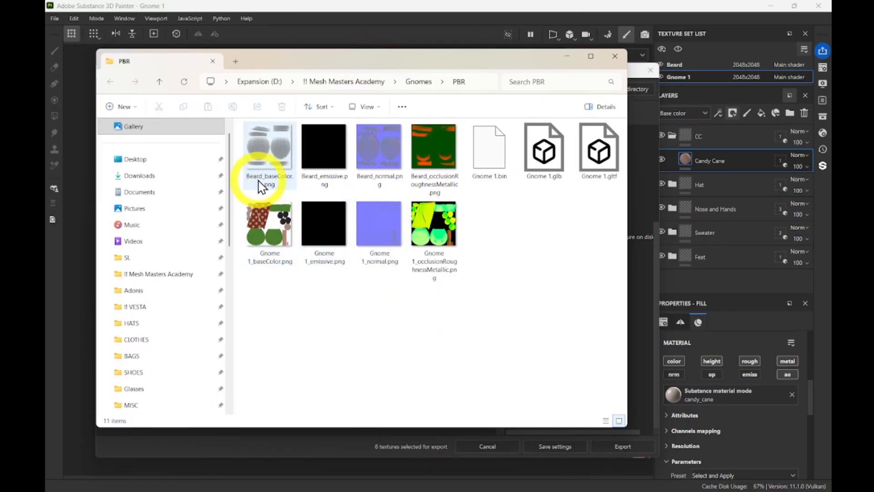
# Enlarge thumbnails and scroll through the exported Beard and Gnome 1 textures, then close Explorer.
pyautogui.keyDown('ctrl'); pyautogui.scroll(4, 412, 234); pyautogui.keyUp('ctrl')
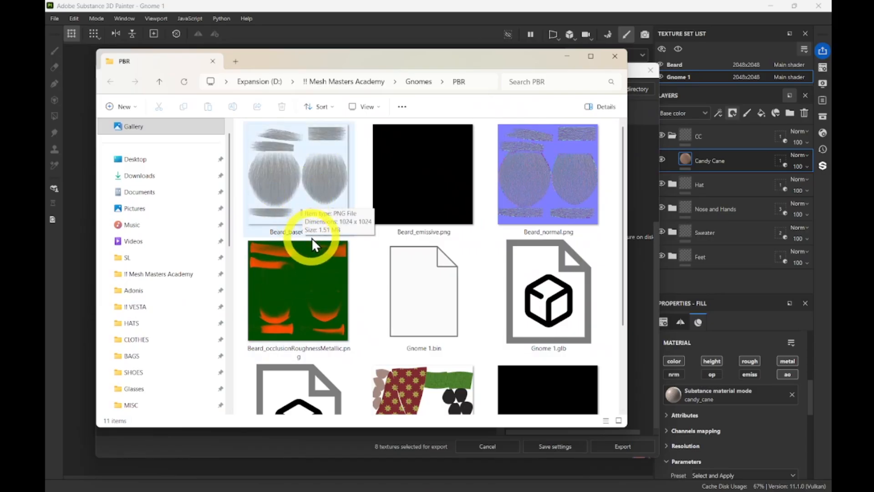
pyautogui.scroll(-1, 311, 233)
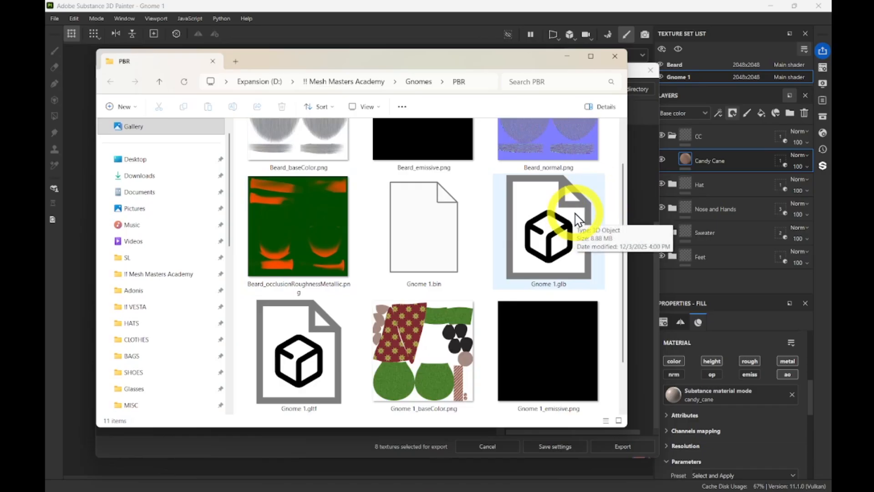
pyautogui.scroll(-2, 328, 364)
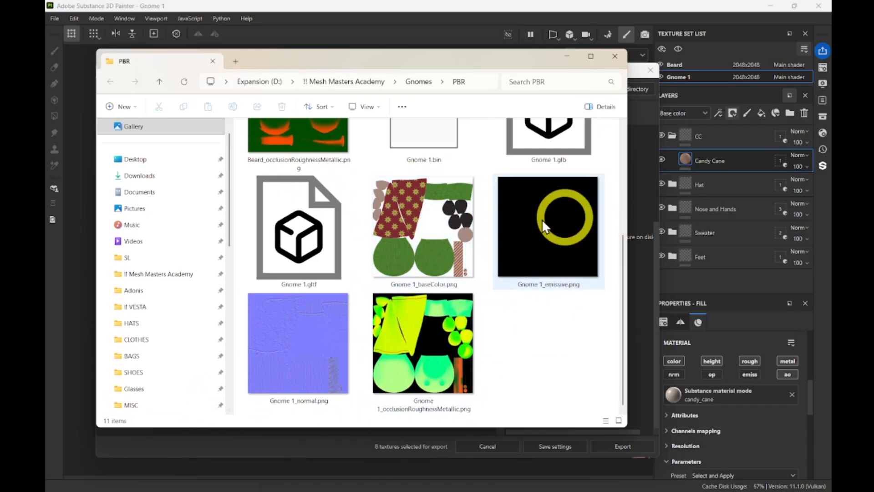
pyautogui.scroll(2, 267, 244)
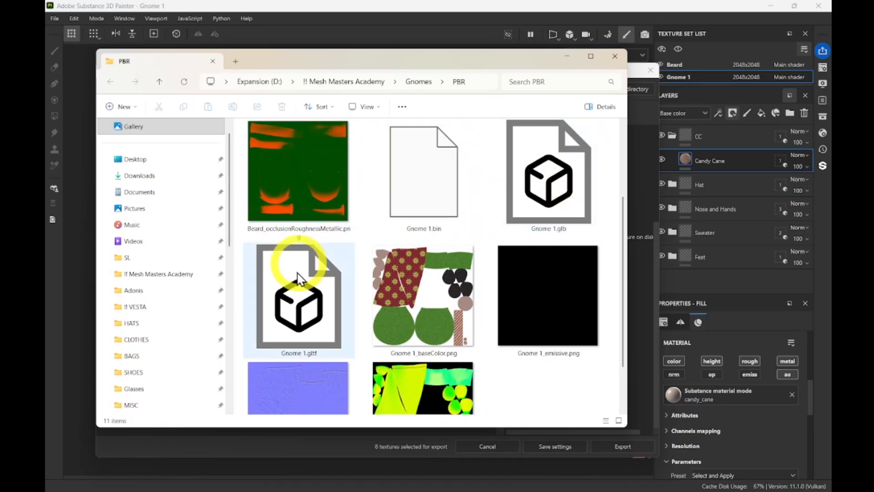
pyautogui.scroll(-2, 318, 301)
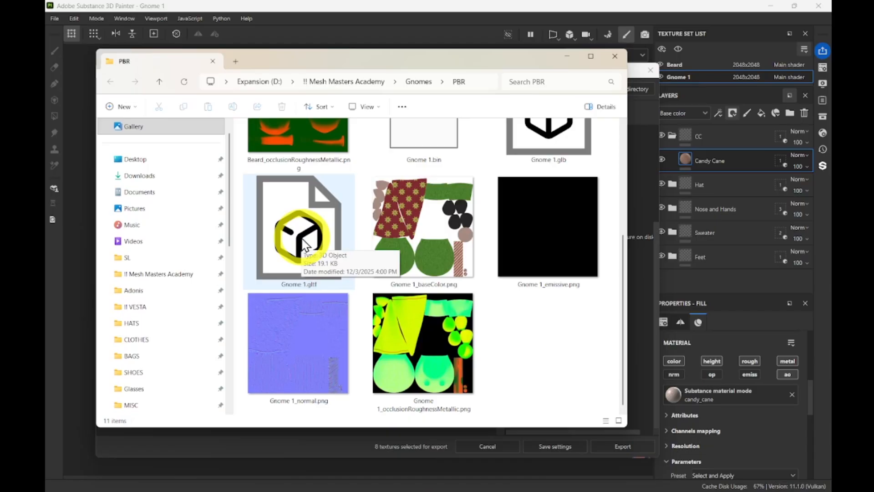
pyautogui.scroll(2, 450, 269)
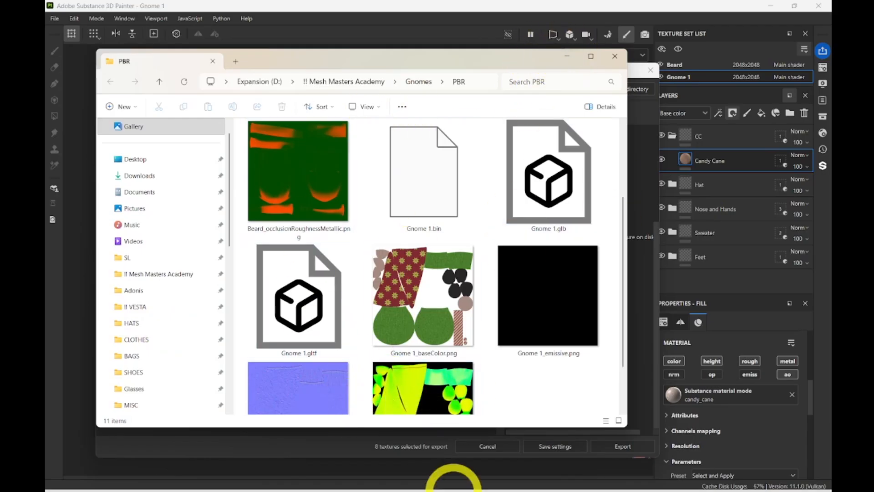
pyautogui.click(615, 56)
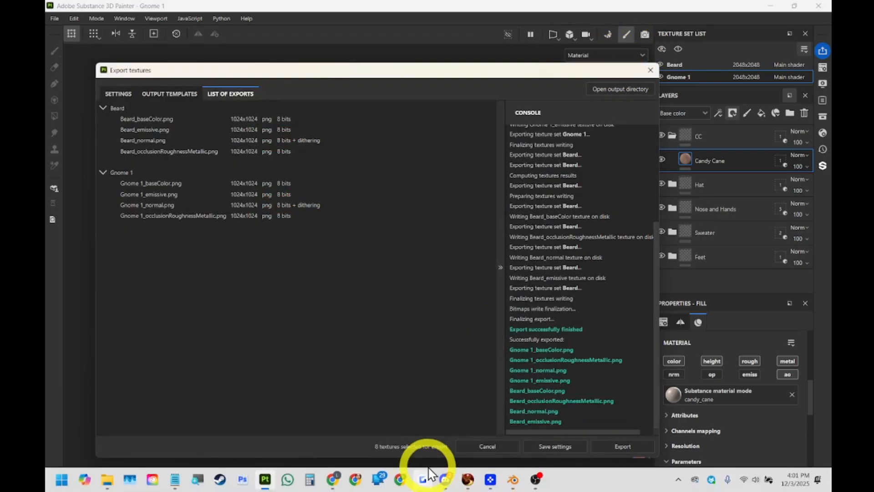
# Close the Export textures dialog and switch to Firestorm Viewer from the taskbar.
pyautogui.click(650, 69)
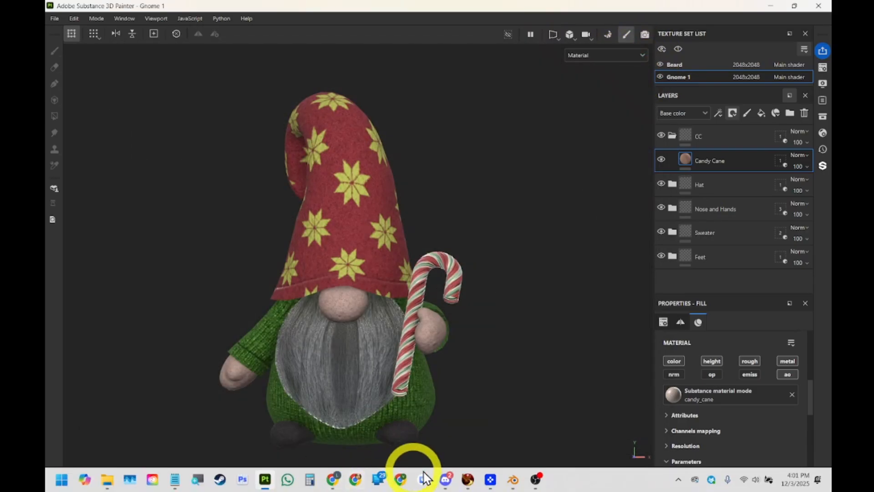
pyautogui.moveTo(513, 480)
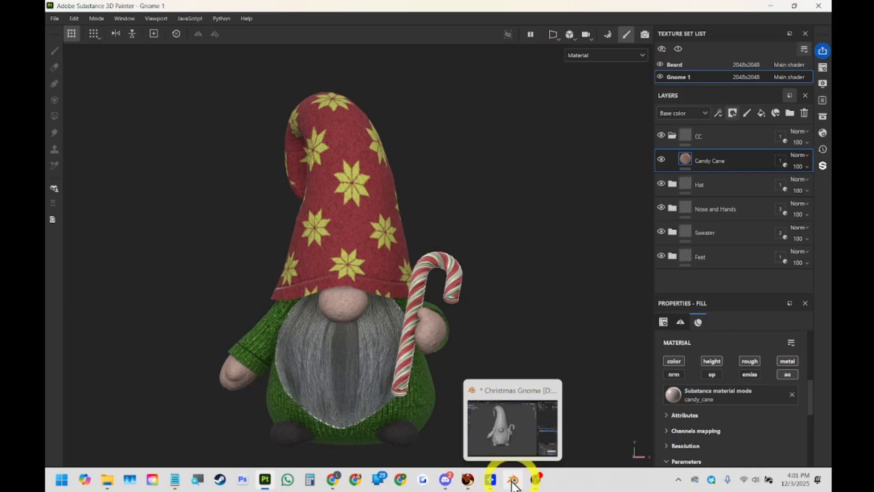
pyautogui.click(469, 480)
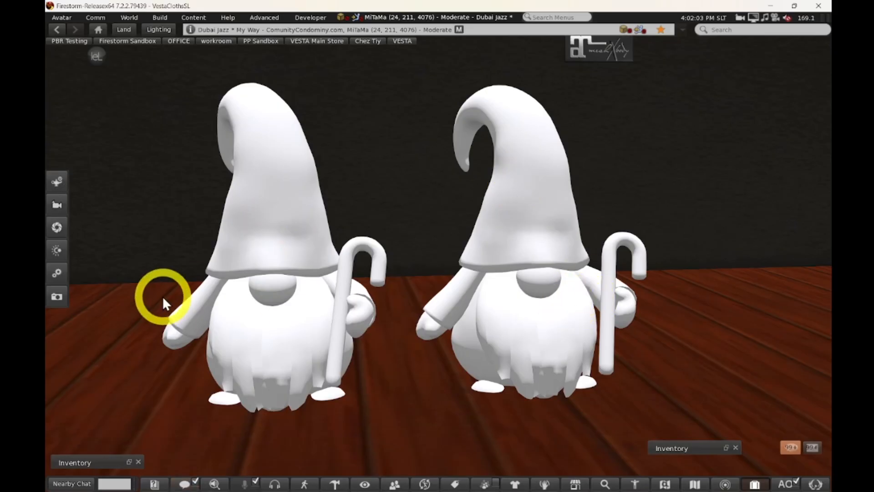
# Restore the Inventory on its Recent tab, collapse Objects, and reveal the Upload > Material option.
pyautogui.rightClick(275, 180)
pyautogui.click(128, 459)
pyautogui.click(127, 459)
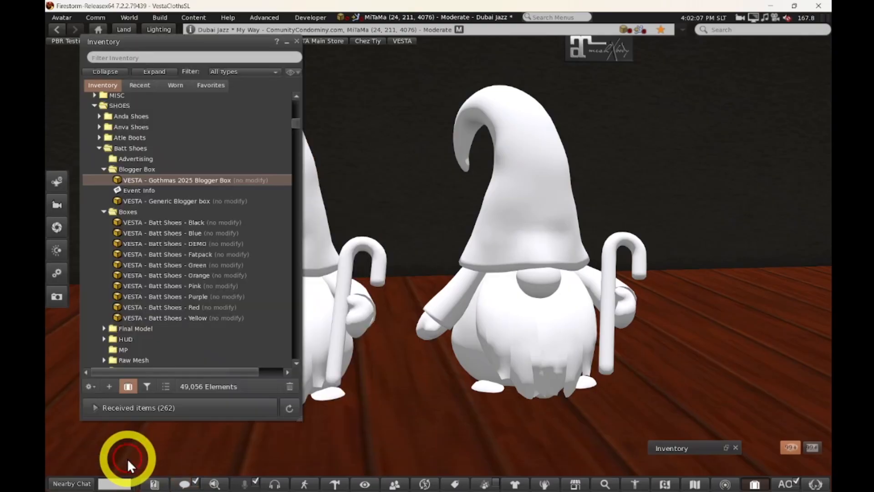
pyautogui.click(137, 85)
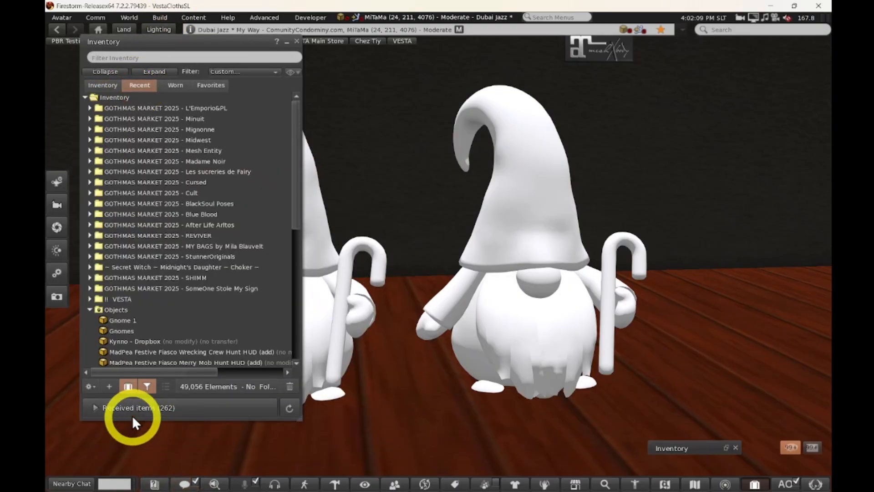
pyautogui.click(87, 309)
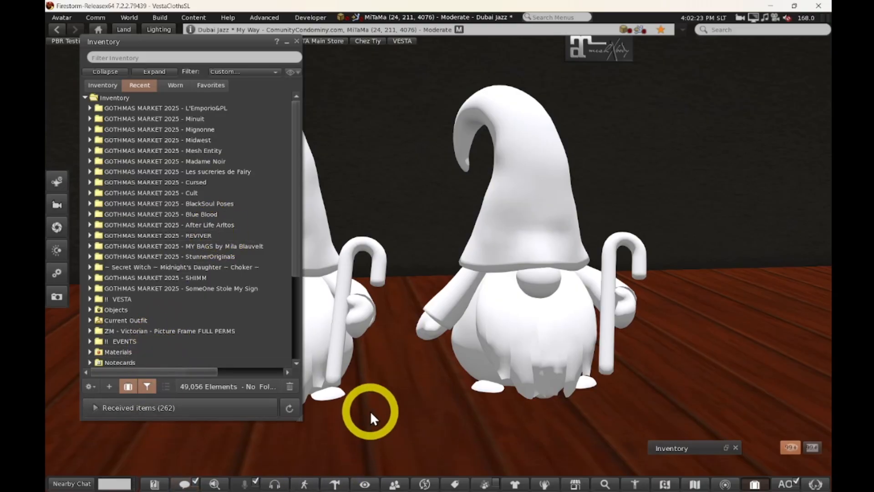
pyautogui.click(110, 387)
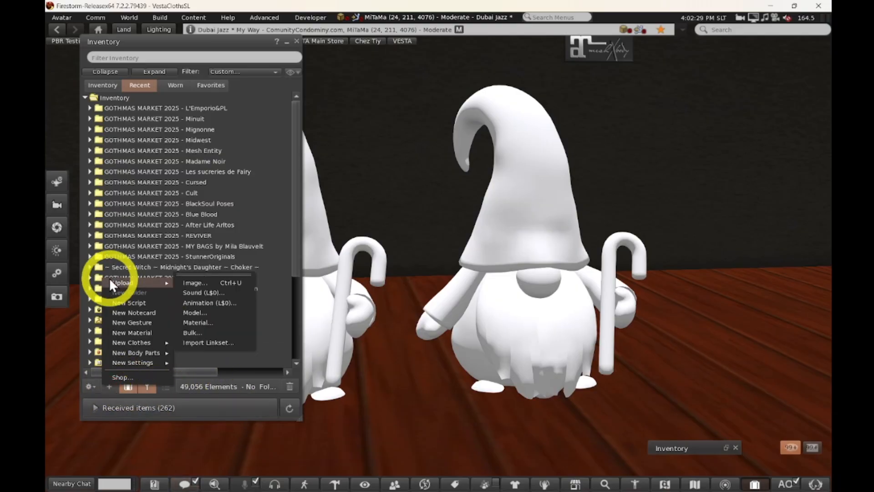
pyautogui.moveTo(138, 283)
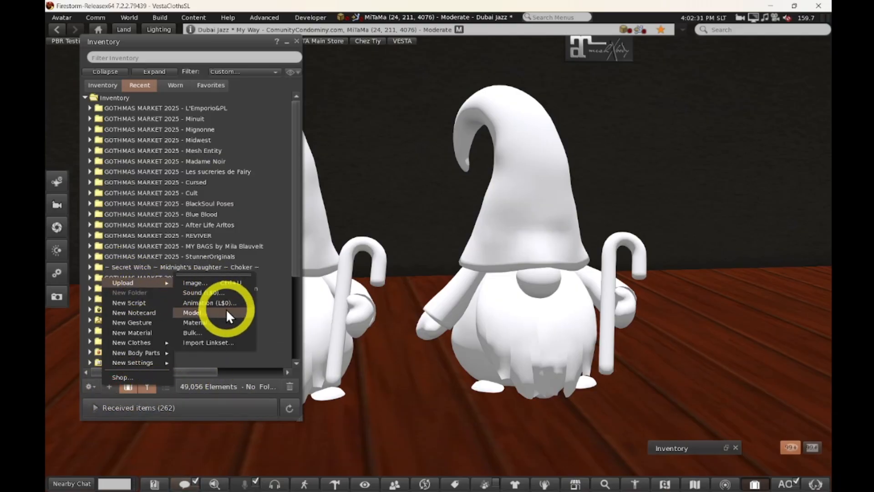
# Start a material upload from file and place the file picker over the viewer.
pyautogui.click(190, 324)
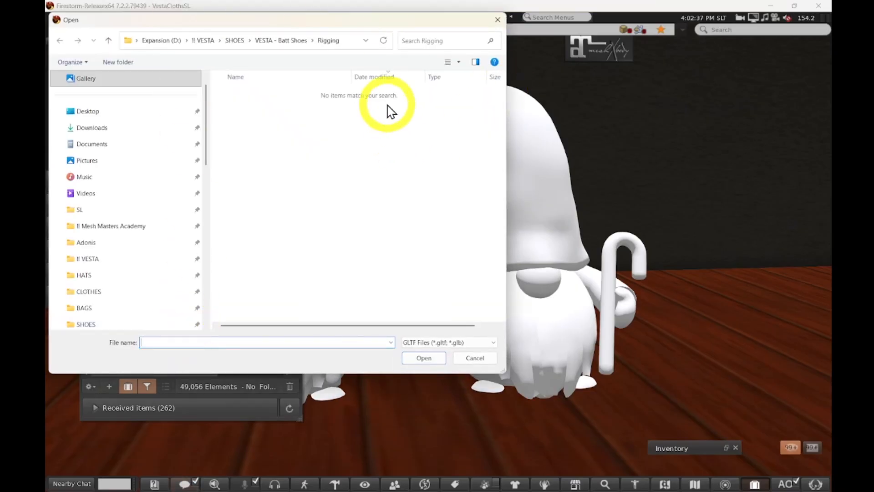
pyautogui.moveTo(361, 23); pyautogui.dragTo(441, 71)
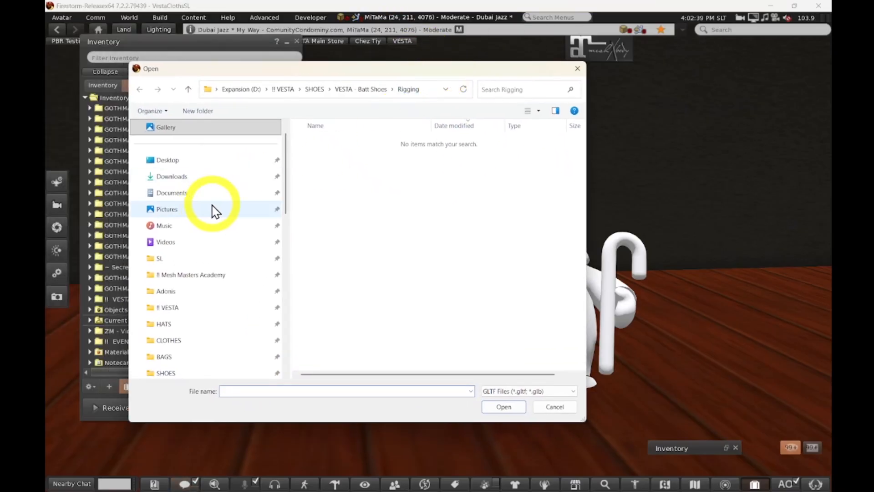
pyautogui.scroll(1, 230, 225)
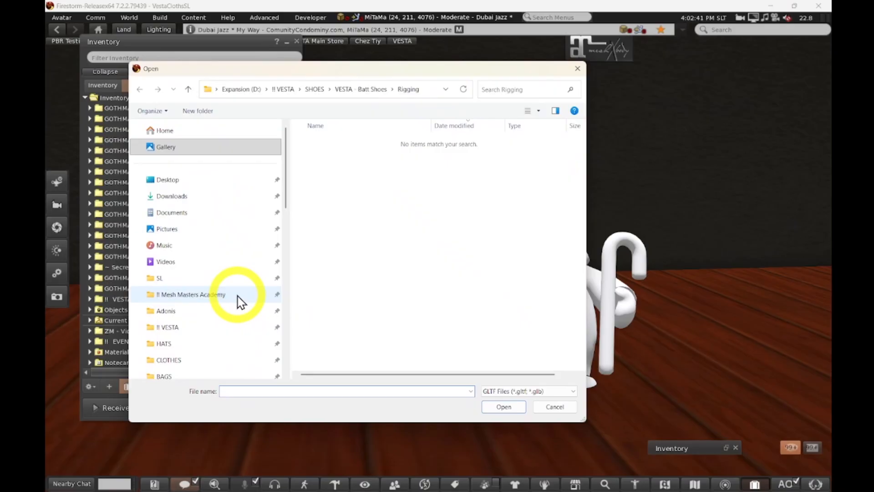
pyautogui.scroll(-6, 261, 255)
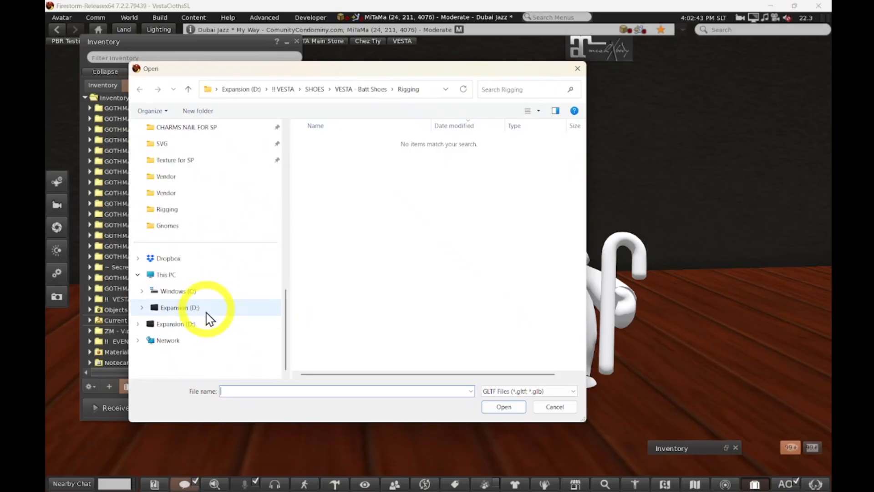
pyautogui.scroll(7, 252, 299)
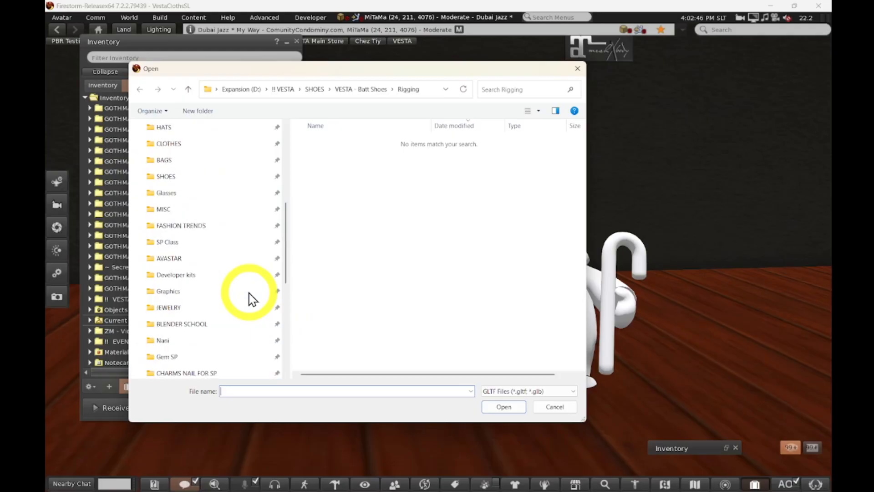
pyautogui.scroll(-3, 259, 293)
pyautogui.scroll(-3, 258, 291)
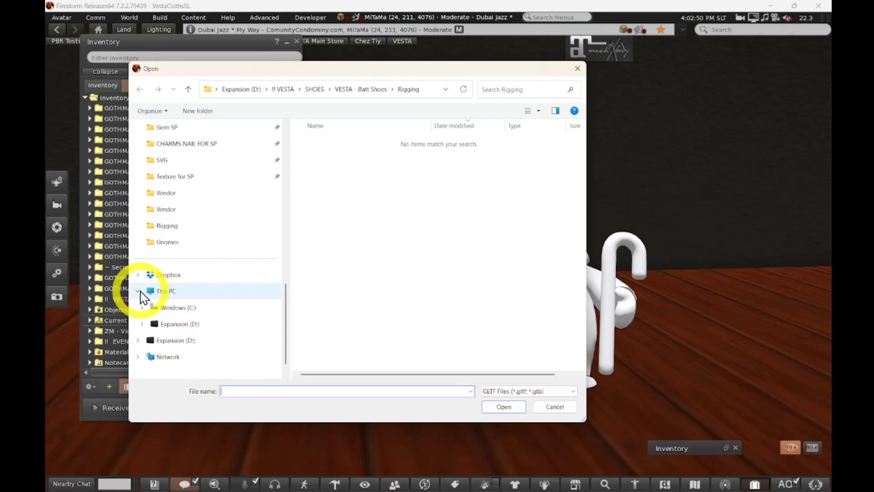
pyautogui.scroll(10, 230, 273)
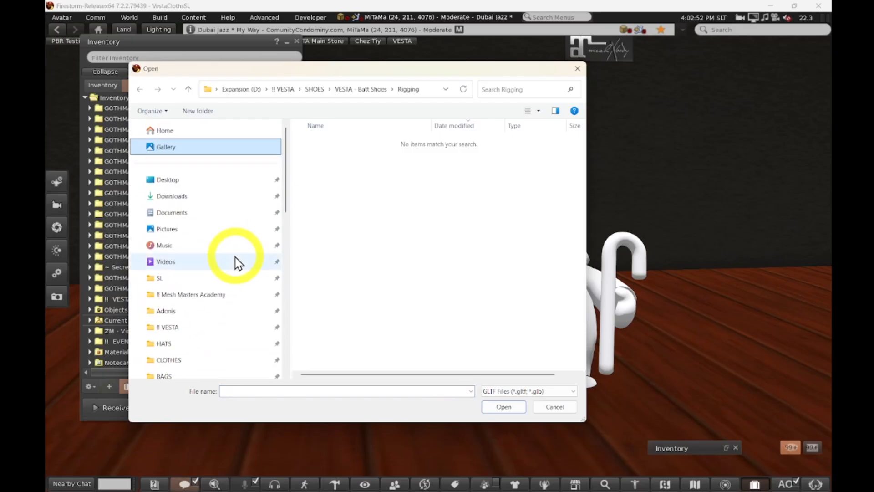
# Browse to Mesh Masters Academy > Gnomes > PBR and open Gnome 1.gltf.
pyautogui.click(200, 294)
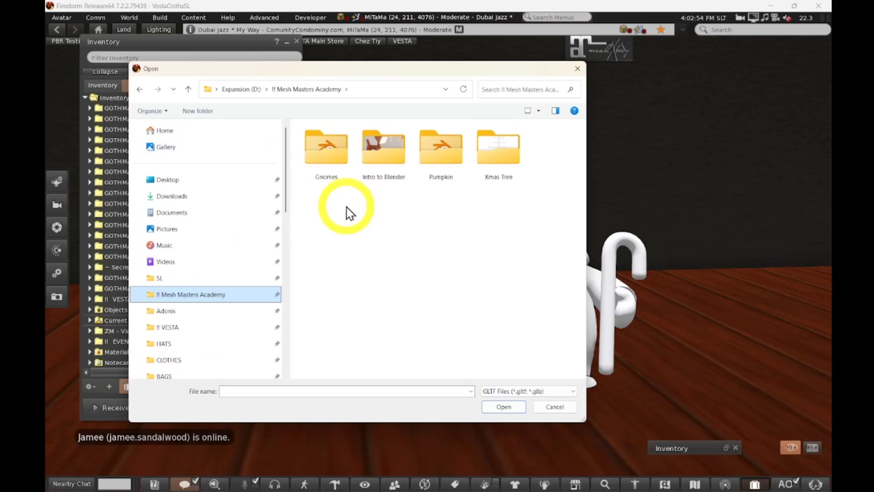
pyautogui.click(317, 161)
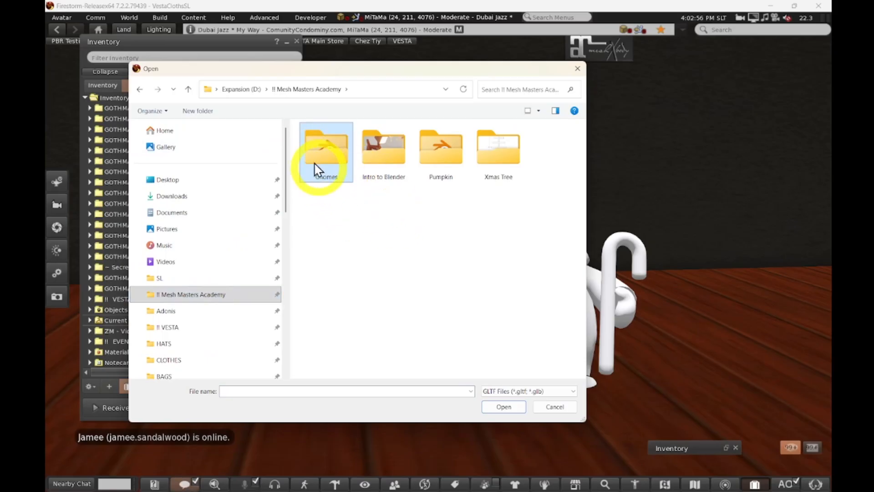
pyautogui.doubleClick(317, 170)
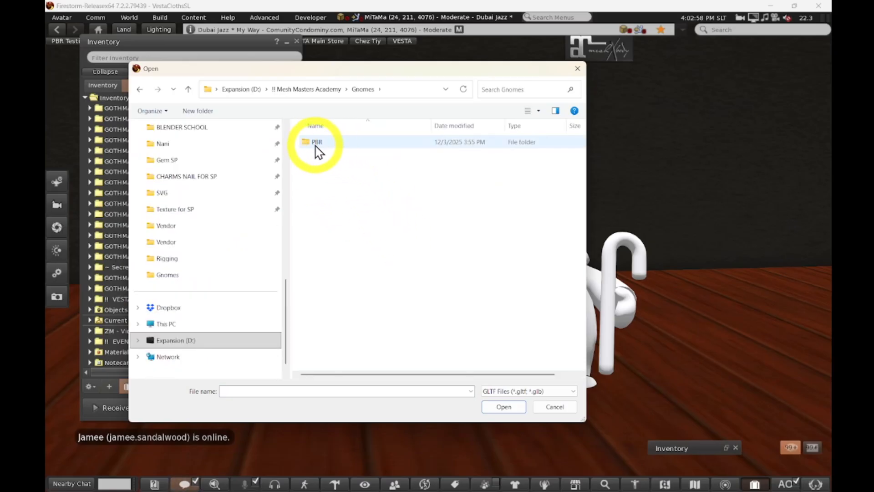
pyautogui.doubleClick(318, 145)
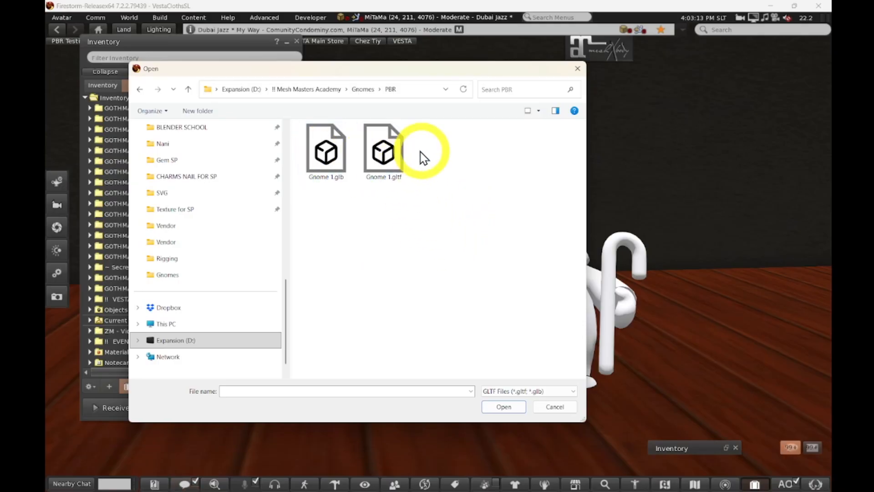
pyautogui.click(392, 151)
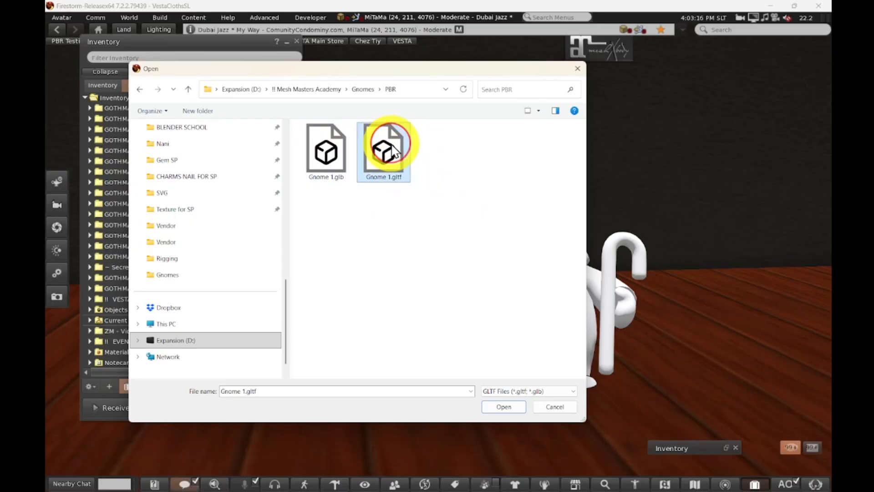
pyautogui.click(500, 407)
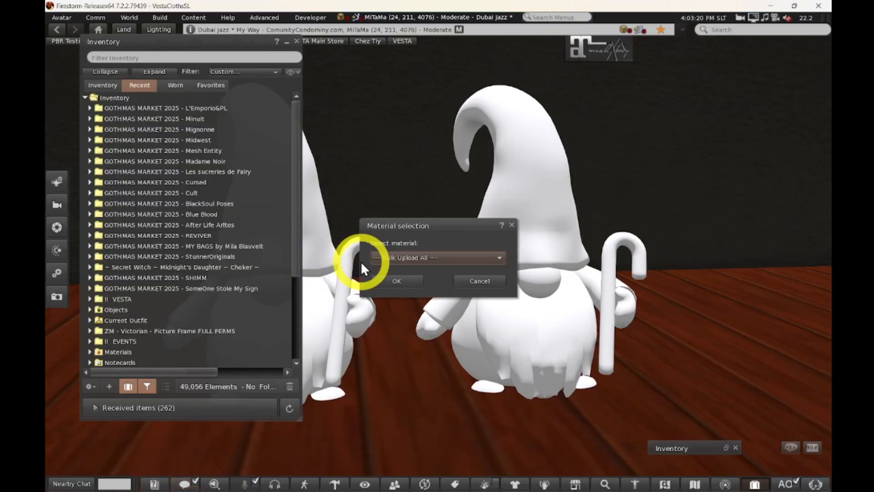
# Bulk-upload all Gnome 1.gltf materials, Beard and Gnome 1, with their textures.
pyautogui.moveTo(434, 221); pyautogui.dragTo(405, 91)
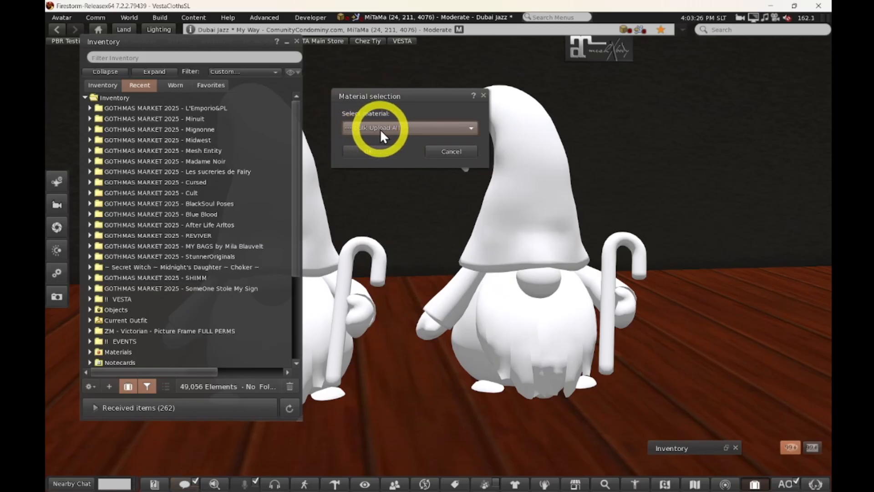
pyautogui.click(469, 128)
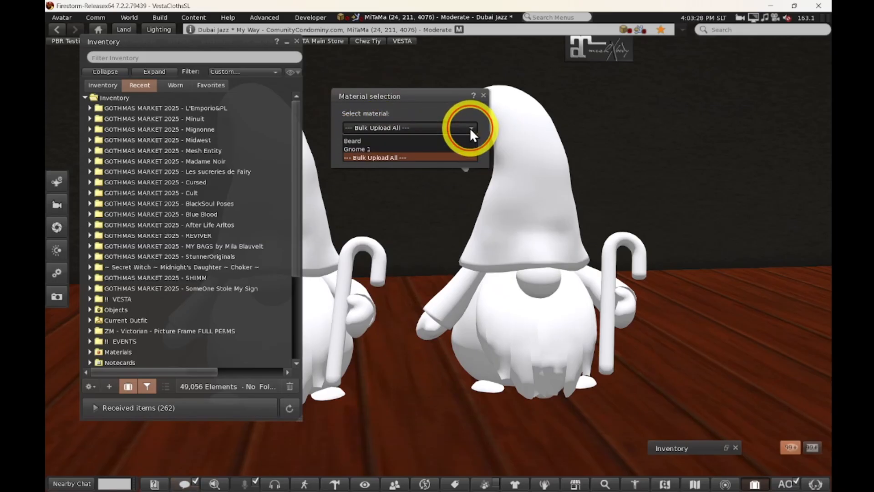
pyautogui.click(363, 158)
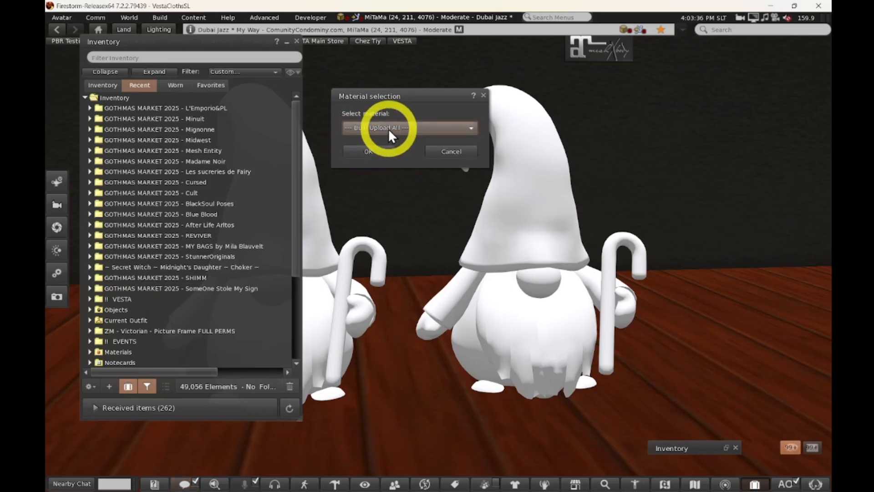
pyautogui.click(362, 152)
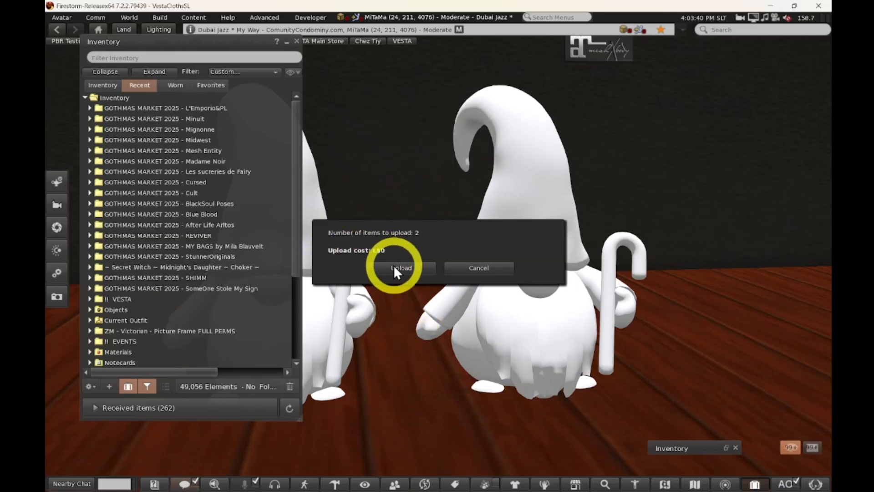
pyautogui.press('Return')
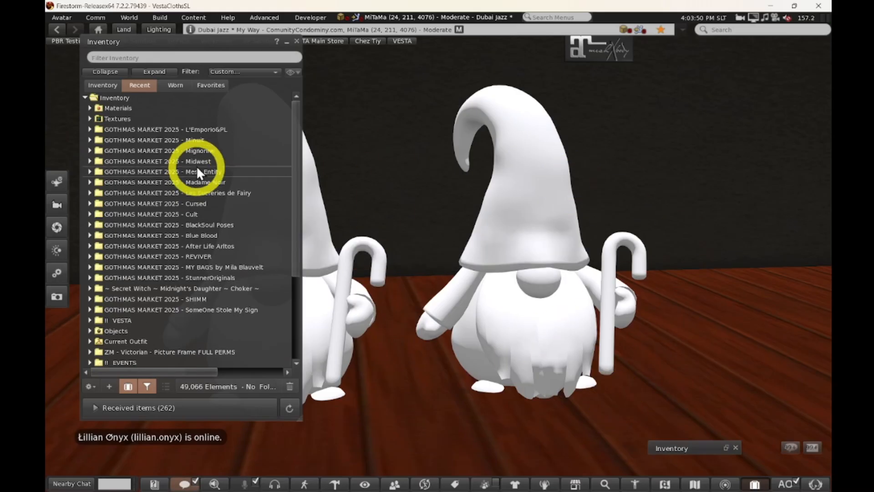
# Review the new Gnome 1 textures, then list the Gnome 1 and Beard materials in Materials.
pyautogui.click(90, 118)
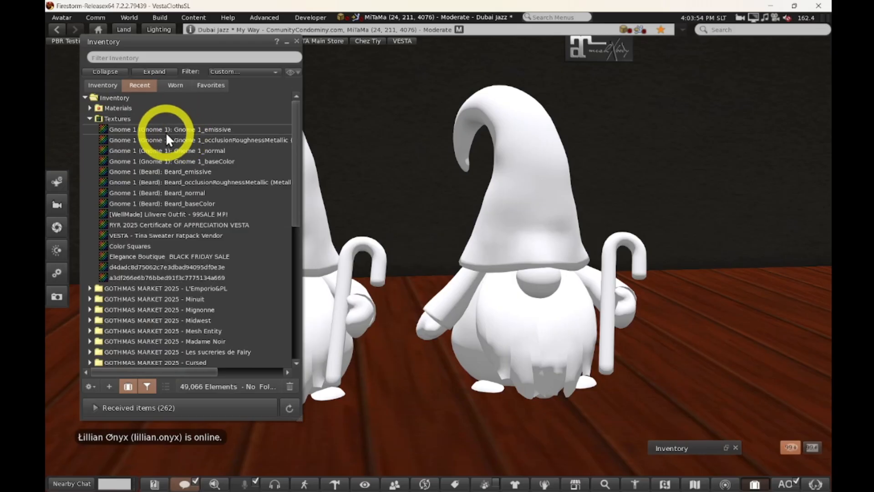
pyautogui.click(89, 118)
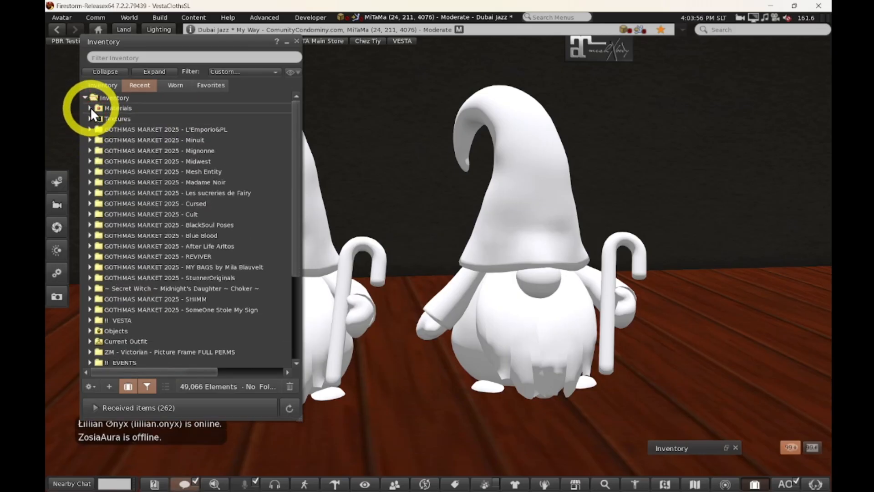
pyautogui.click(90, 108)
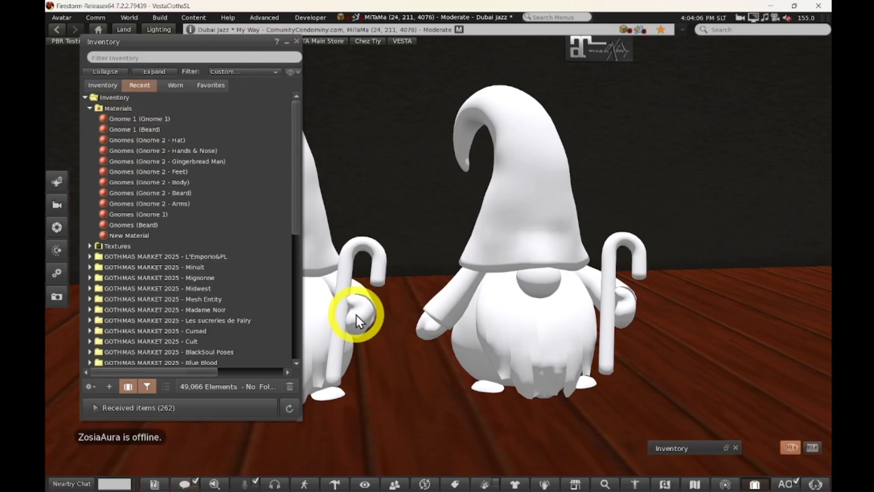
pyautogui.keyDown('ctrl'); pyautogui.keyDown('alt'); pyautogui.keyDown('shift'); pyautogui.moveTo(356, 301); pyautogui.dragTo(439, 257); pyautogui.keyUp('shift'); pyautogui.keyUp('alt'); pyautogui.keyUp('ctrl')
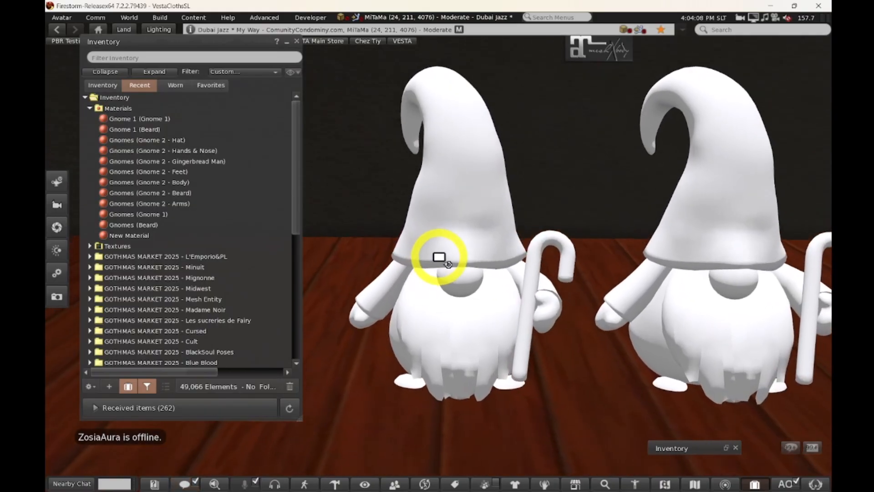
# Open the left gnome, holding the candy cane, in the object editor.
pyautogui.rightClick(454, 166)
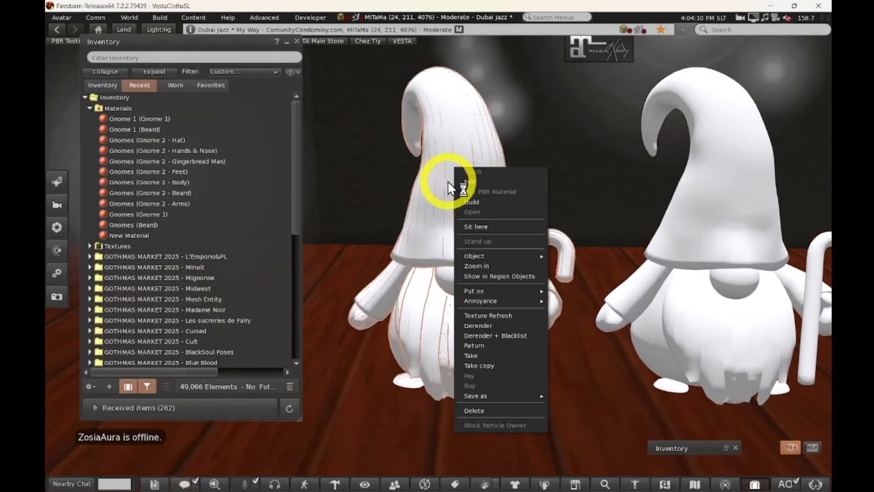
pyautogui.click(469, 182)
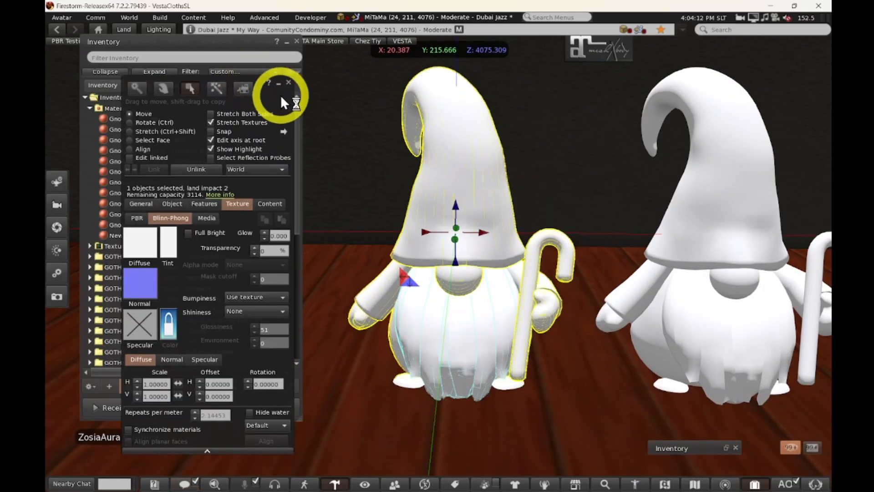
pyautogui.keyDown('ctrl'); pyautogui.keyDown('alt'); pyautogui.moveTo(440, 254); pyautogui.dragTo(437, 256); pyautogui.keyUp('alt'); pyautogui.keyUp('ctrl')
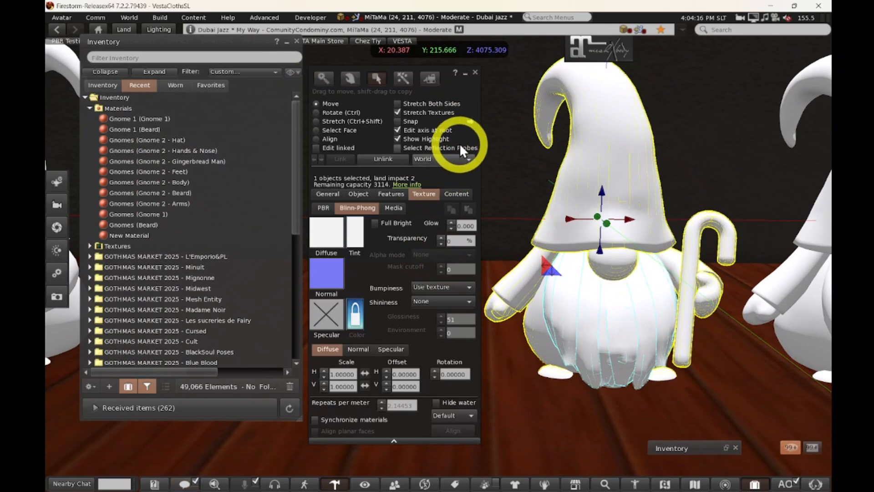
pyautogui.moveTo(474, 96); pyautogui.dragTo(516, 93)
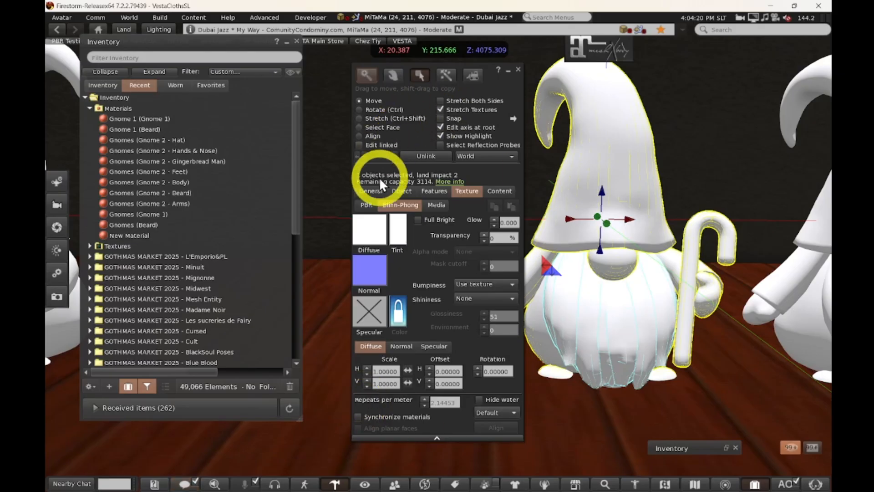
# Compare its Blinn-Phong diffuse, normal and specular slots with the empty PBR slots, ending on PBR.
pyautogui.click(370, 207)
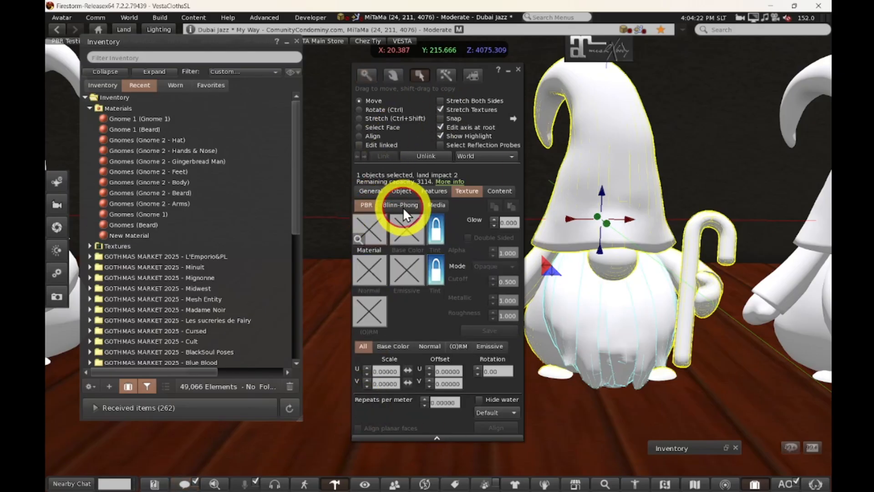
pyautogui.click(403, 211)
pyautogui.click(364, 204)
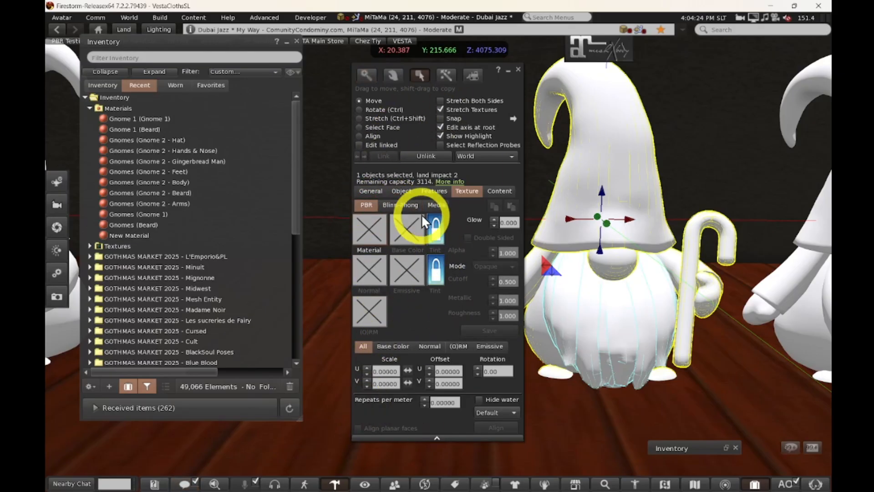
pyautogui.click(400, 205)
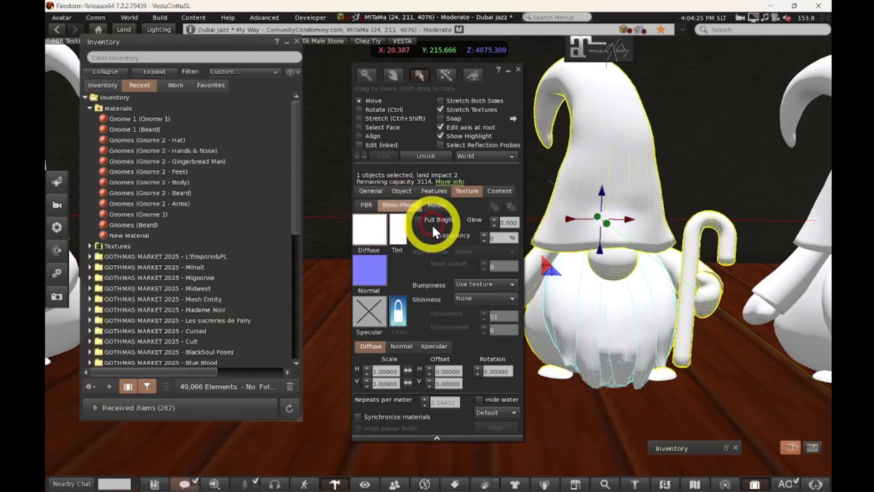
pyautogui.click(367, 206)
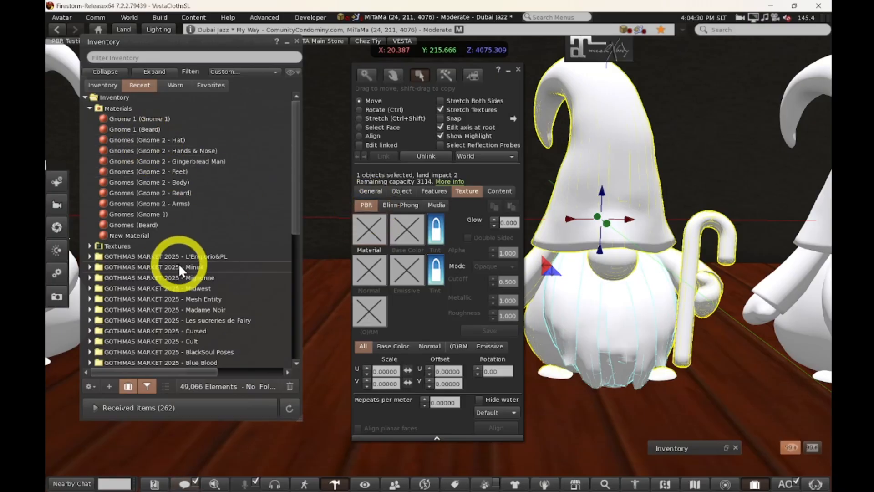
pyautogui.click(90, 246)
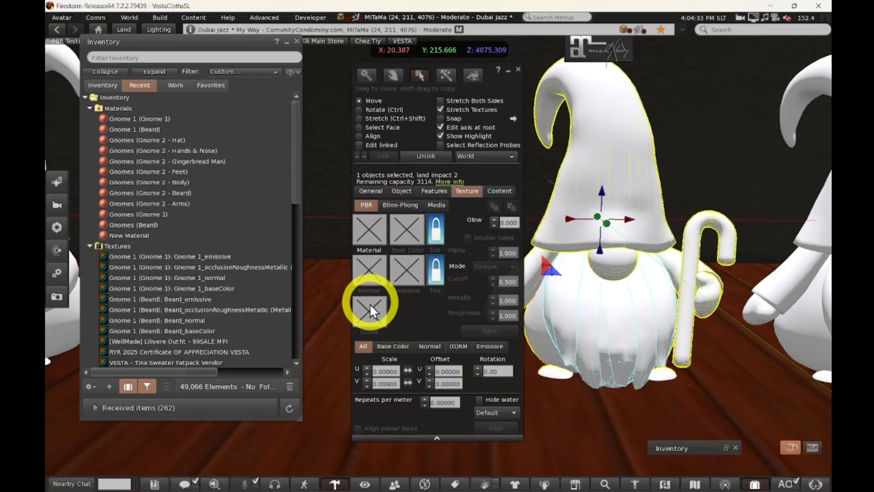
pyautogui.click(90, 246)
pyautogui.moveTo(139, 117); pyautogui.dragTo(541, 236)
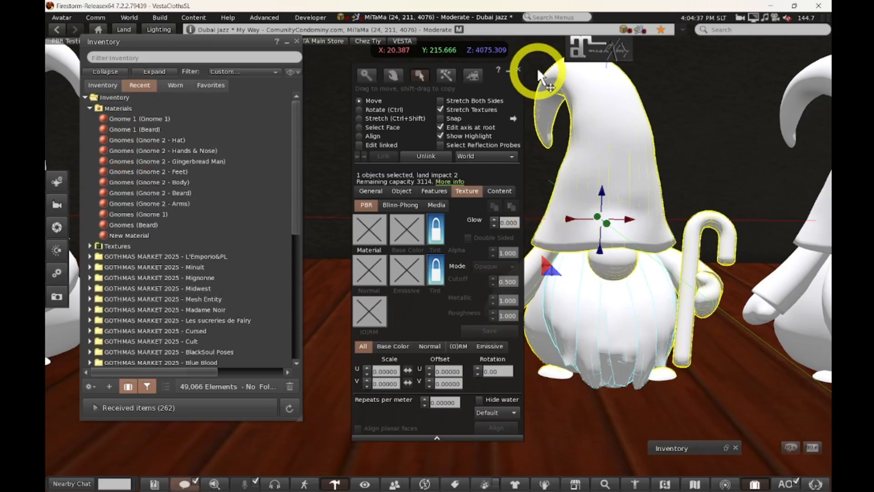
# With Edit linked on, give the hat the Gnome 1 (Gnome 1) material in Opaque alpha mode.
pyautogui.moveTo(512, 88); pyautogui.dragTo(484, 88)
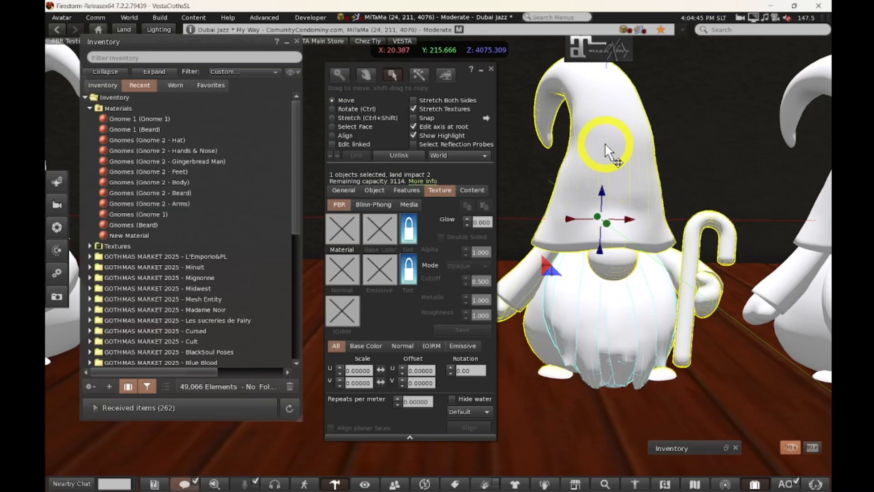
pyautogui.click(334, 144)
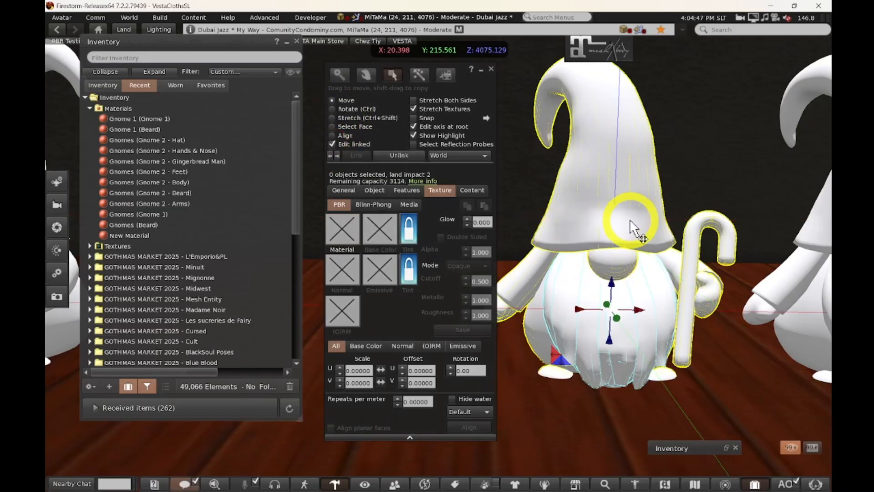
pyautogui.click(601, 235)
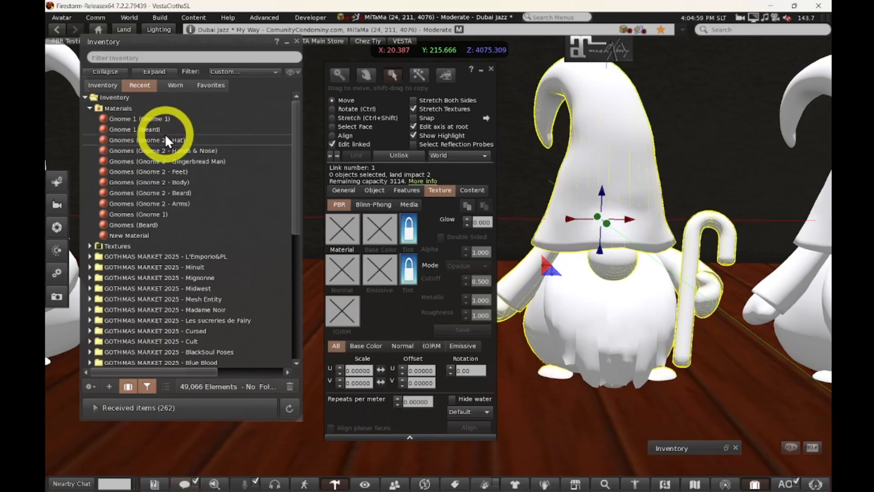
pyautogui.moveTo(143, 121); pyautogui.dragTo(349, 231)
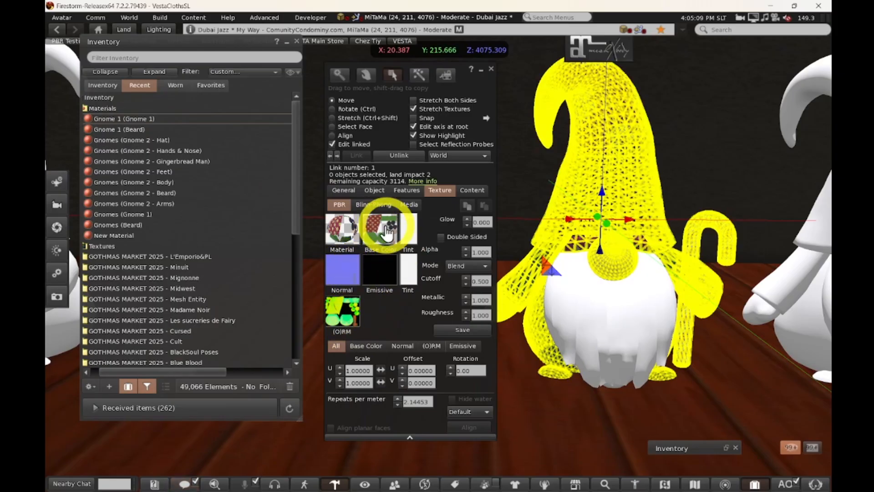
pyautogui.click(465, 266)
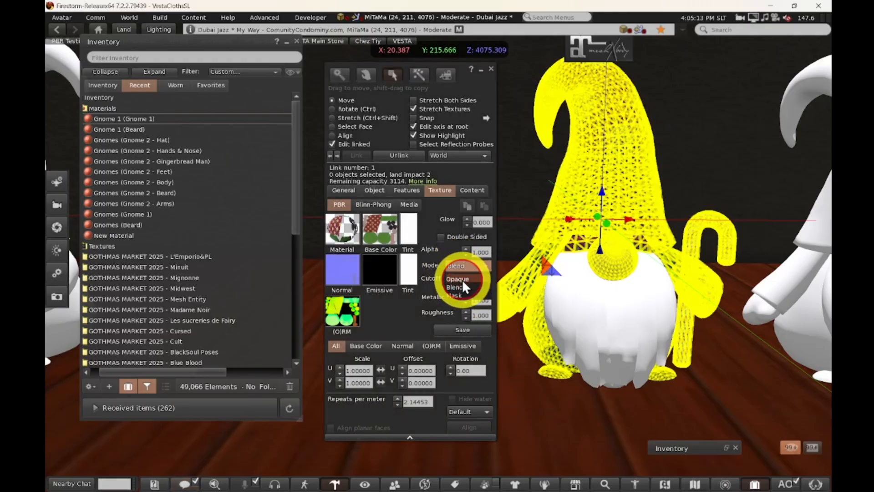
pyautogui.click(459, 279)
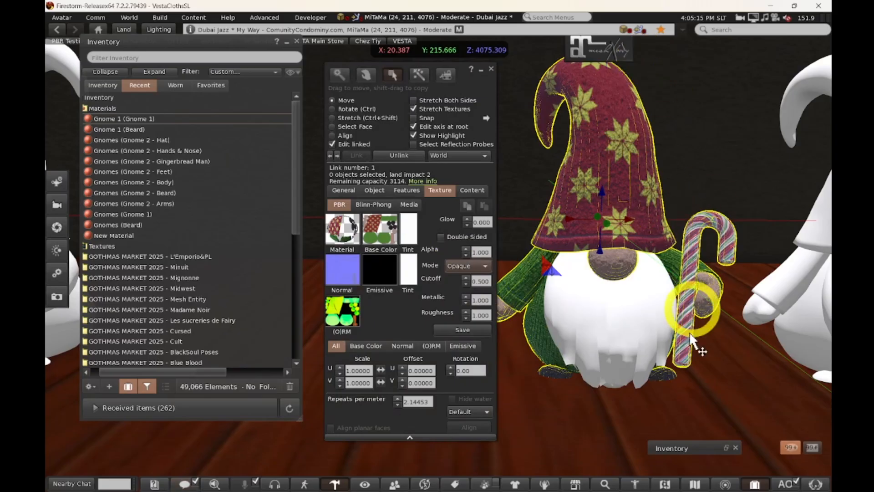
pyautogui.click(592, 339)
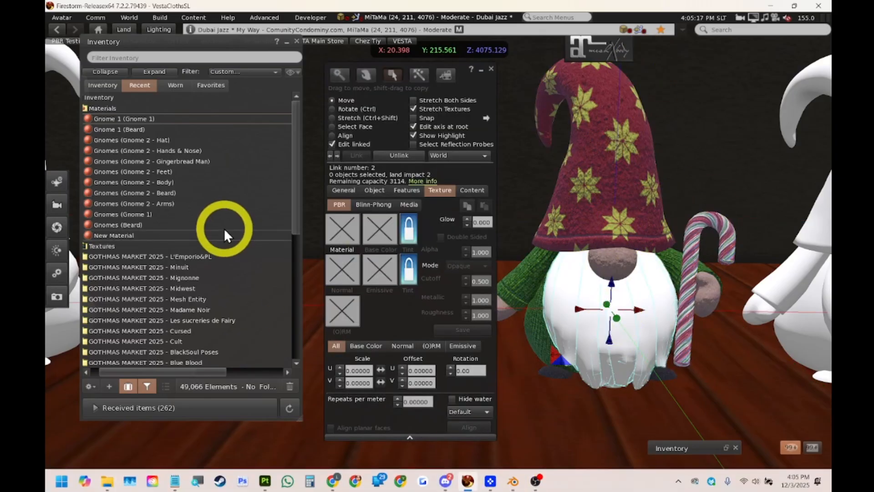
# Apply the Gnome 1 (Beard) material to the beard and close the Build window.
pyautogui.moveTo(132, 130); pyautogui.dragTo(348, 235)
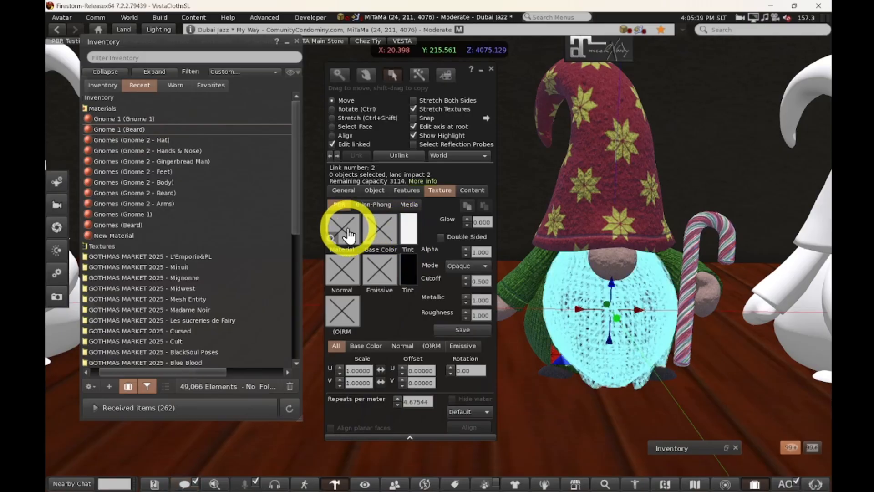
pyautogui.click(494, 69)
pyautogui.scroll(4, 668, 349)
pyautogui.keyDown('alt'); pyautogui.moveTo(688, 342); pyautogui.dragTo(439, 258); pyautogui.keyUp('alt')
# Raise the gnome and the white figure slightly along Z, then bring up Substance 3D Painter.
pyautogui.rightClick(480, 136)
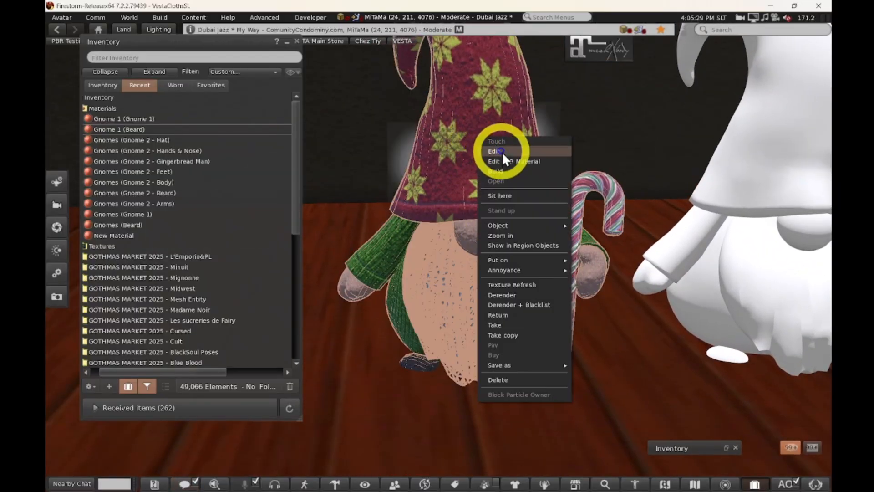
pyautogui.click(501, 151)
pyautogui.moveTo(471, 156); pyautogui.dragTo(477, 133)
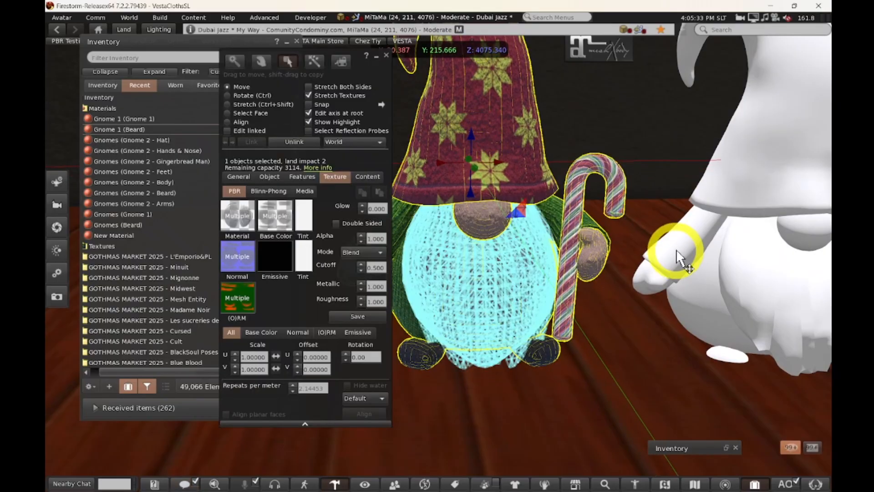
pyautogui.click(677, 253)
pyautogui.click(786, 146)
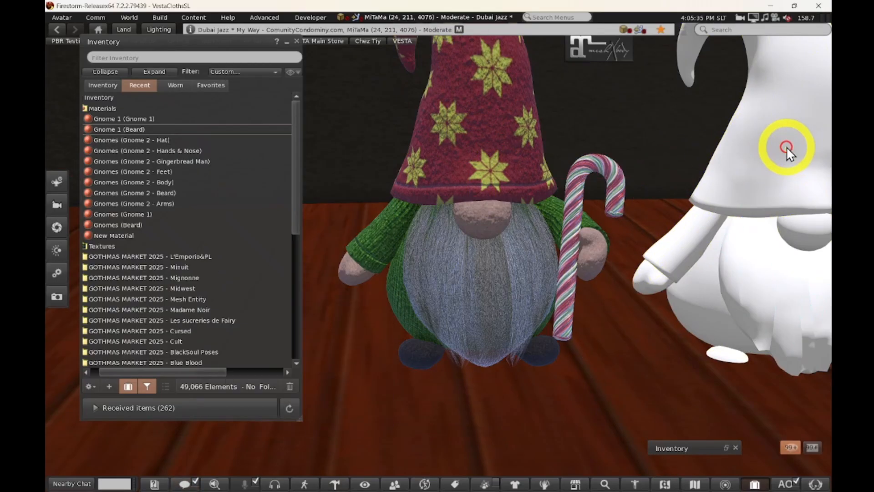
pyautogui.moveTo(778, 152); pyautogui.dragTo(780, 132)
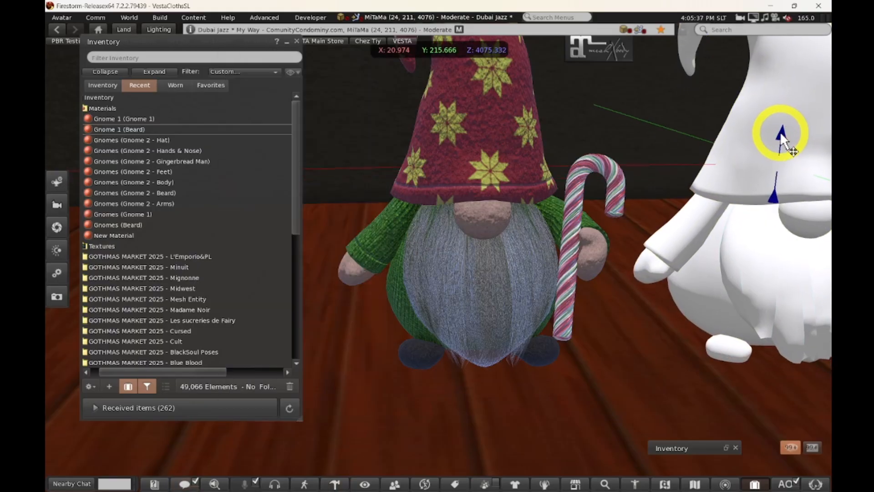
pyautogui.click(387, 55)
pyautogui.scroll(3, 438, 259)
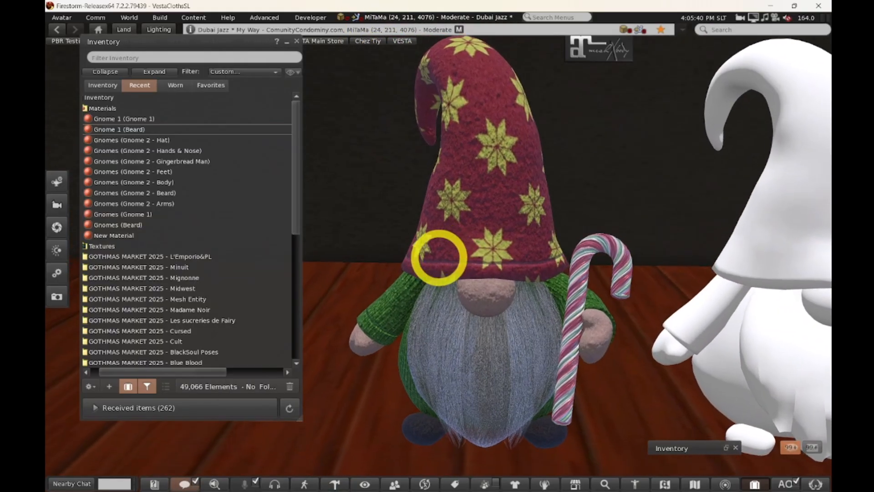
pyautogui.keyDown('ctrl'); pyautogui.keyDown('alt'); pyautogui.moveTo(439, 258); pyautogui.dragTo(439, 257); pyautogui.keyUp('alt'); pyautogui.keyUp('ctrl')
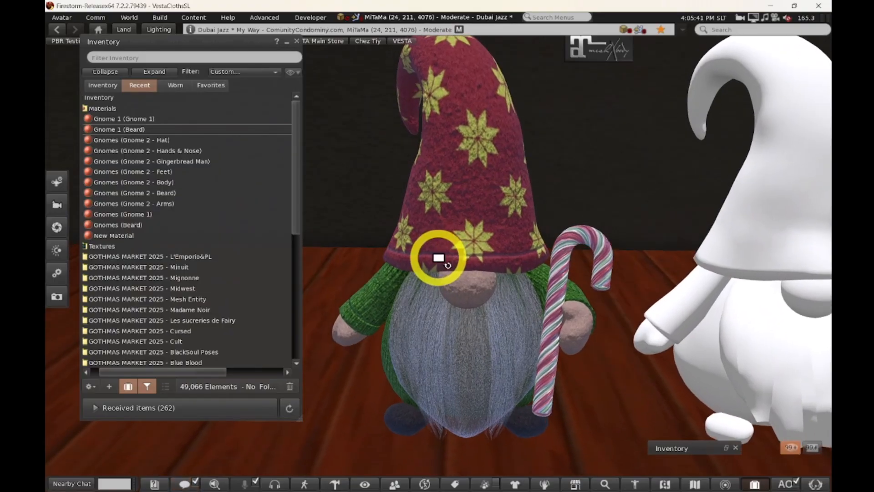
pyautogui.moveTo(136, 485)
pyautogui.click(266, 480)
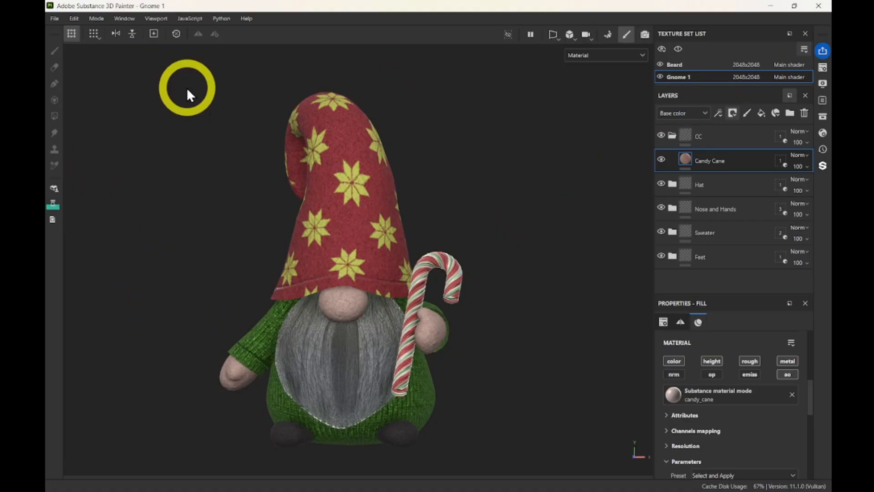
# Save the gnome project with Ctrl+S and return to Firestorm centred on the white gnome.
pyautogui.hotkey('ctrl', 's')
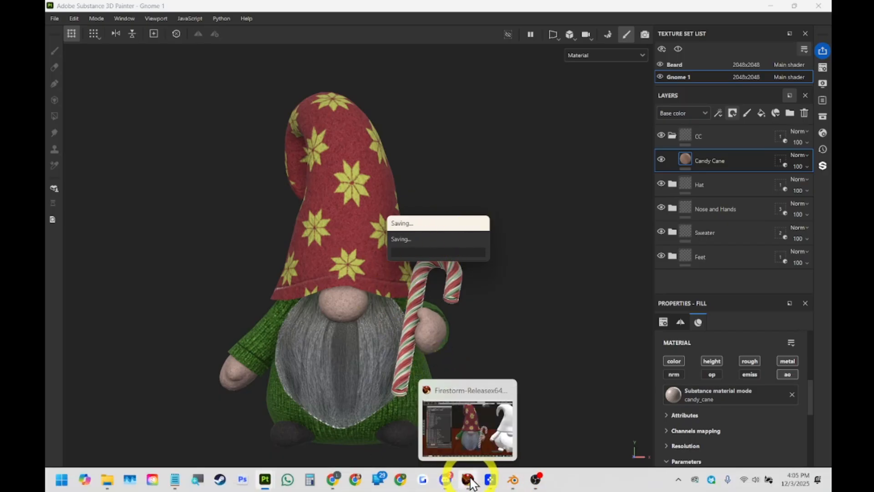
pyautogui.click(469, 480)
pyautogui.keyDown('alt'); pyautogui.moveTo(731, 288); pyautogui.dragTo(441, 253); pyautogui.keyUp('alt')
# Open the white gnome in the object editor on its Blinn-Phong slots and minimize the inventory.
pyautogui.rightClick(460, 234)
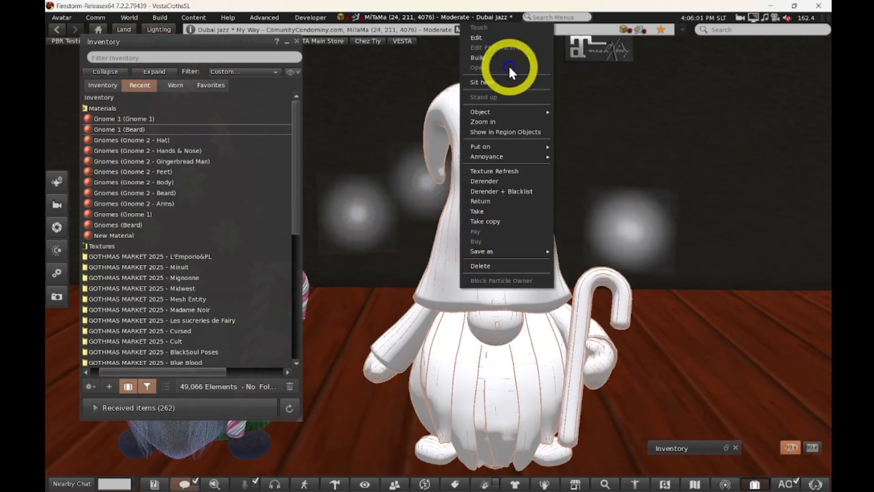
pyautogui.click(491, 38)
pyautogui.click(269, 191)
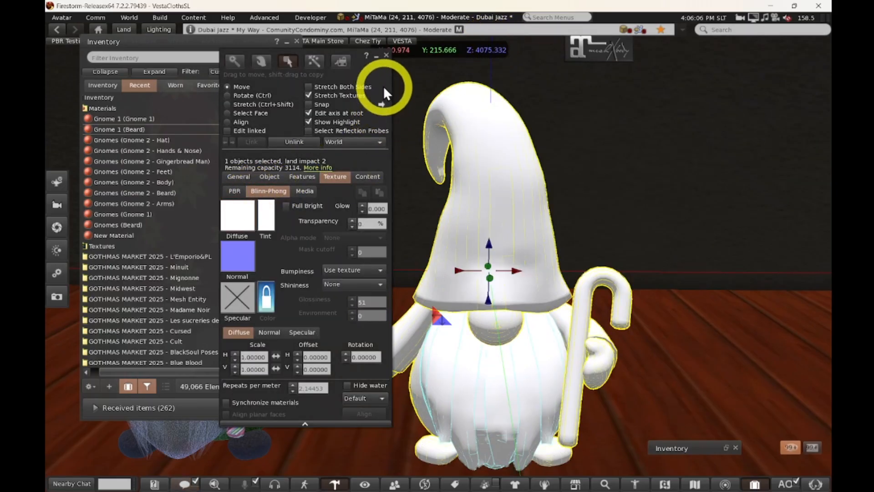
pyautogui.moveTo(383, 87); pyautogui.dragTo(377, 62)
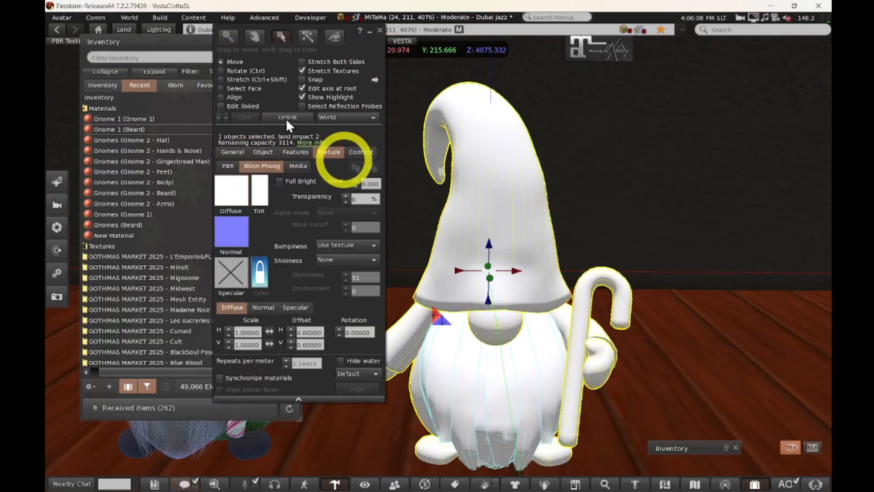
pyautogui.click(163, 43)
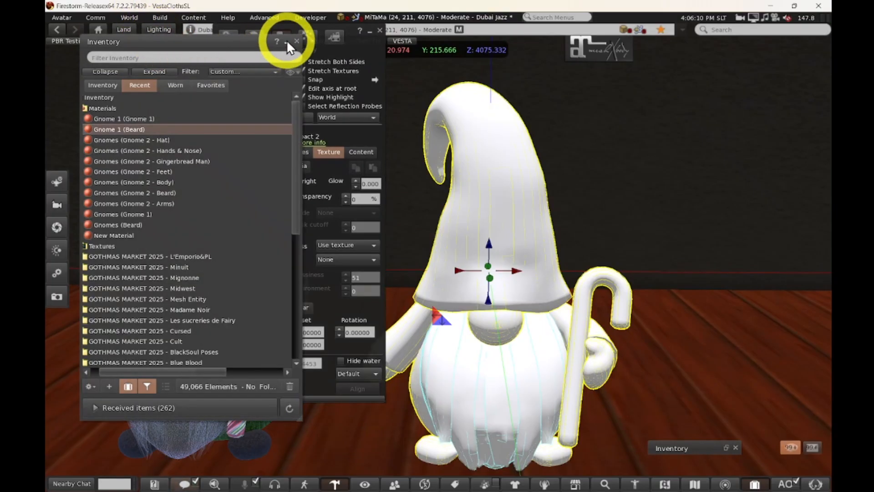
pyautogui.click(286, 40)
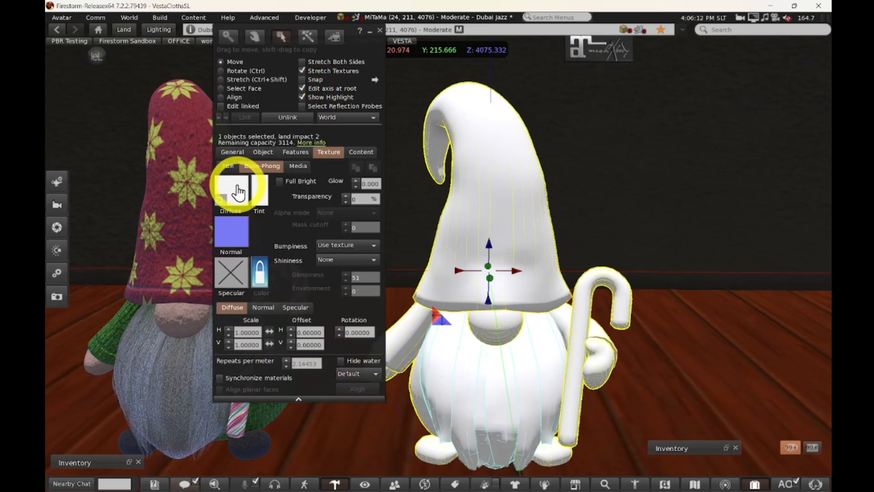
# Compare its PBR and Blinn-Phong slots, peek at the specular picker, then close the editor.
pyautogui.click(228, 167)
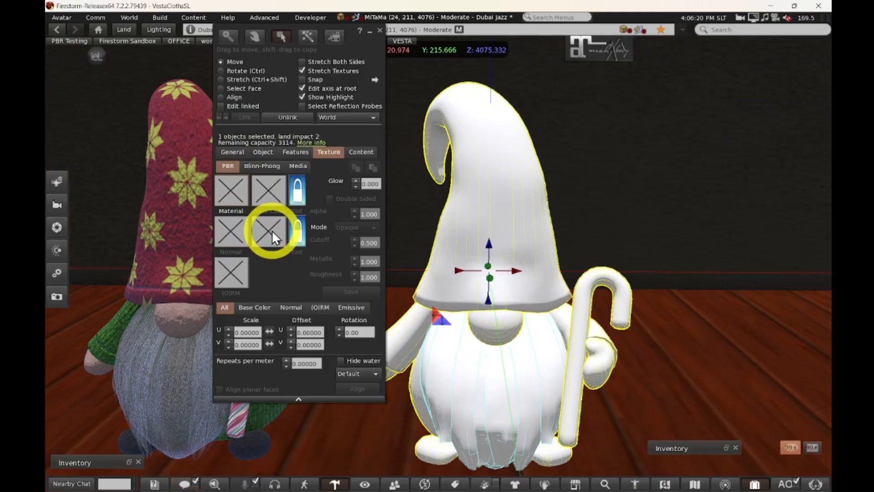
pyautogui.click(260, 165)
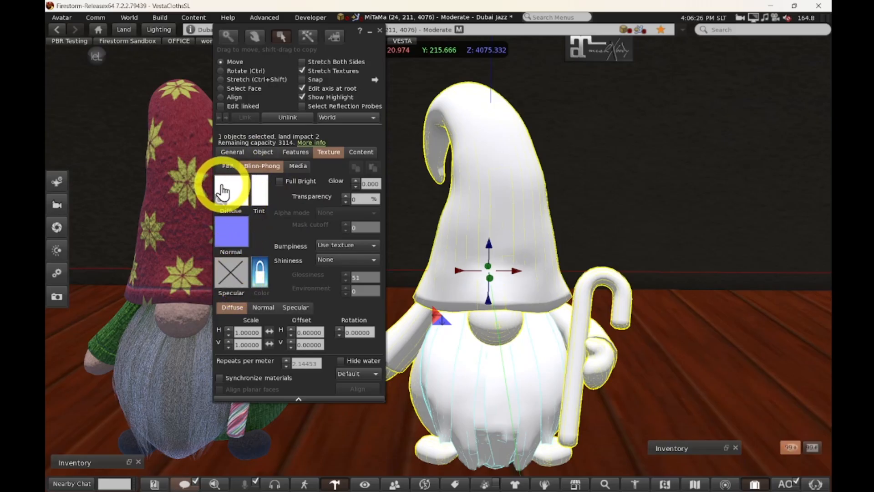
pyautogui.click(220, 286)
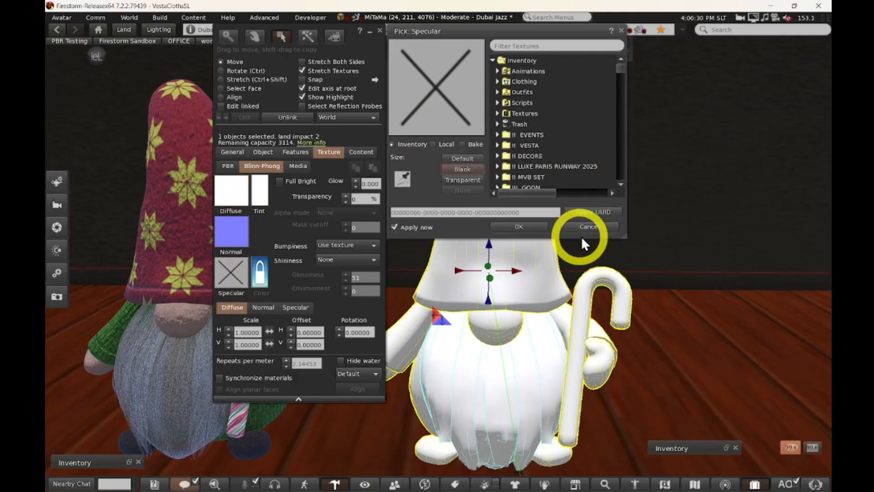
pyautogui.click(590, 226)
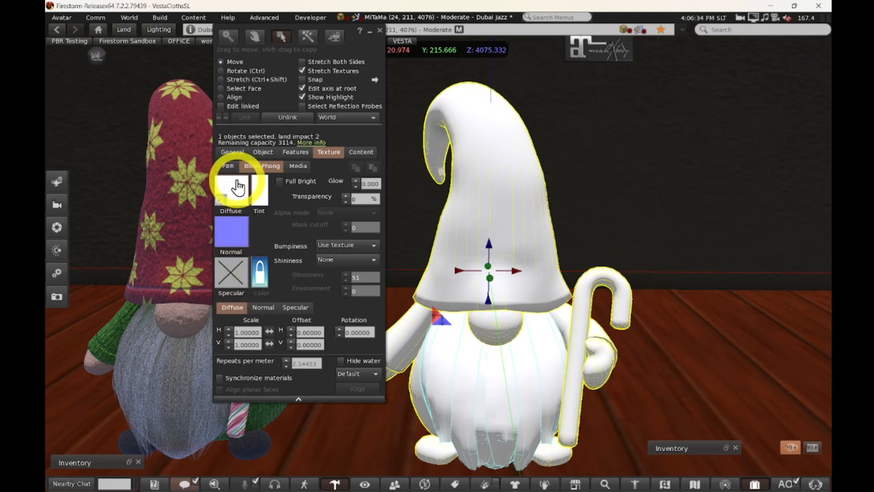
pyautogui.click(380, 29)
pyautogui.moveTo(279, 485)
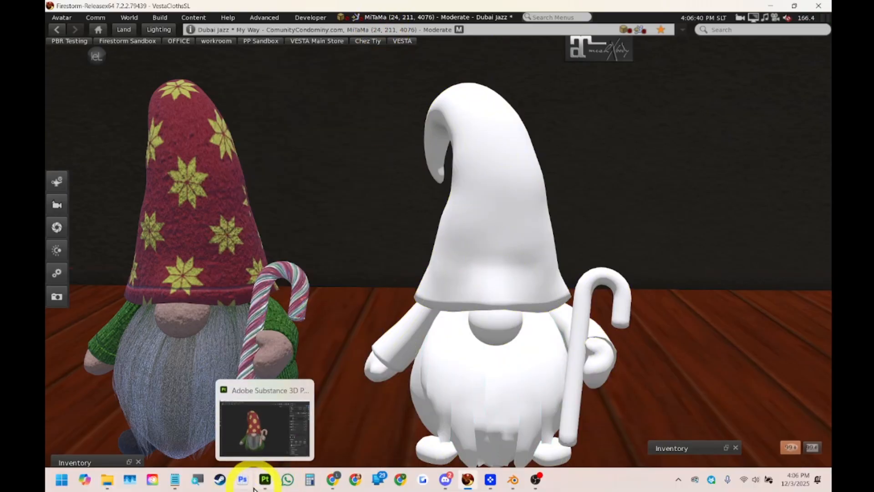
pyautogui.click(264, 481)
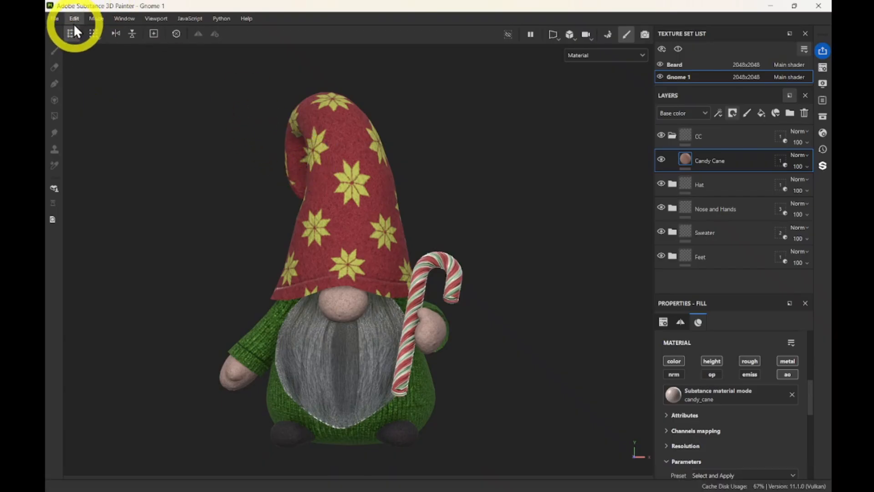
# Open File > Export Textures and show the Output Templates, including 1A. SL Blinn-Pong ALPHA.
pyautogui.click(54, 19)
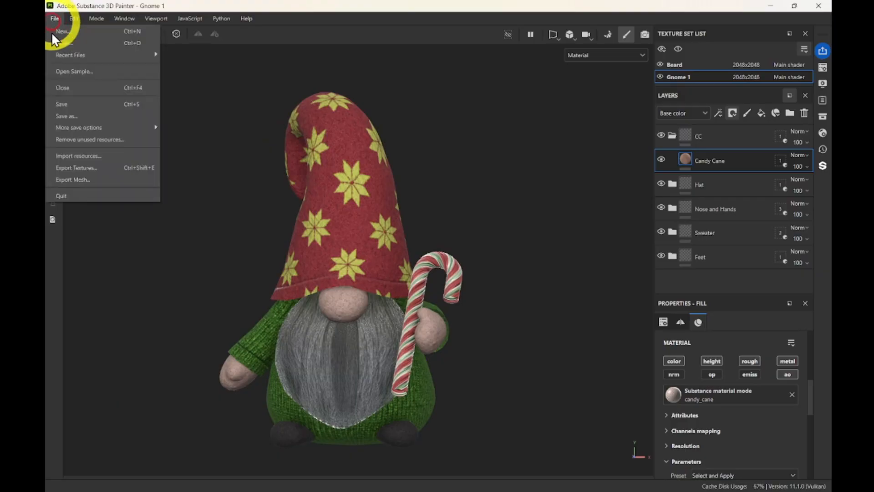
pyautogui.click(70, 167)
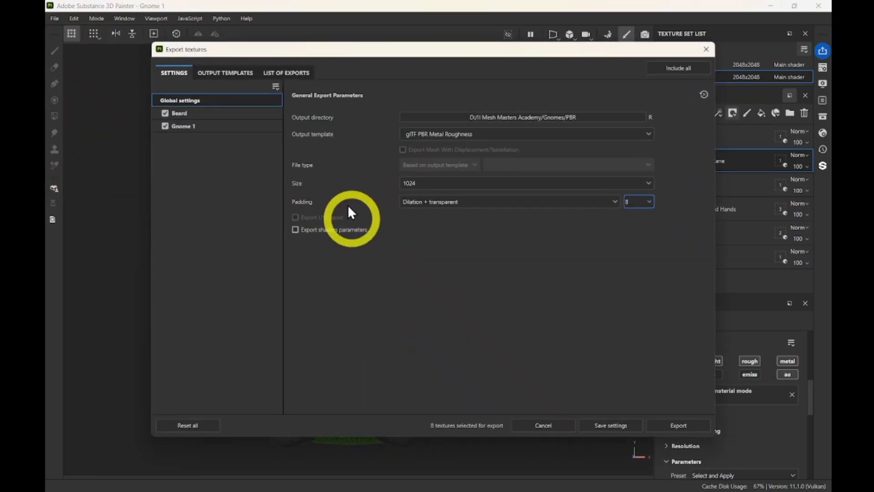
pyautogui.moveTo(233, 51); pyautogui.dragTo(148, 42)
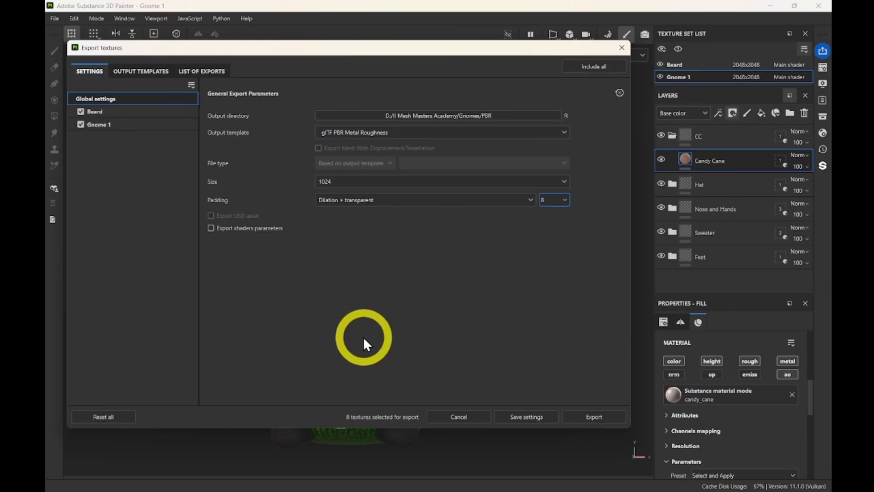
pyautogui.click(135, 70)
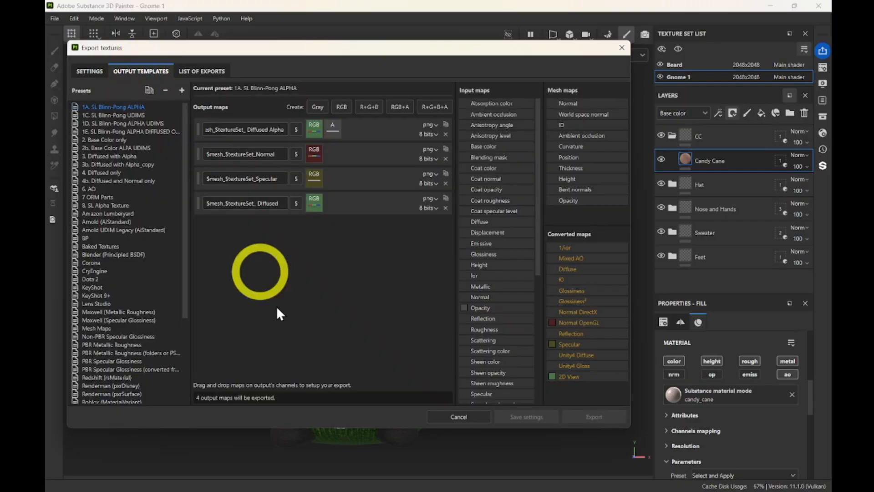
# Inspect the Dota 2 and Arnold (AiStandard) preset output maps, then return to Settings.
pyautogui.moveTo(475, 45); pyautogui.dragTo(546, 46)
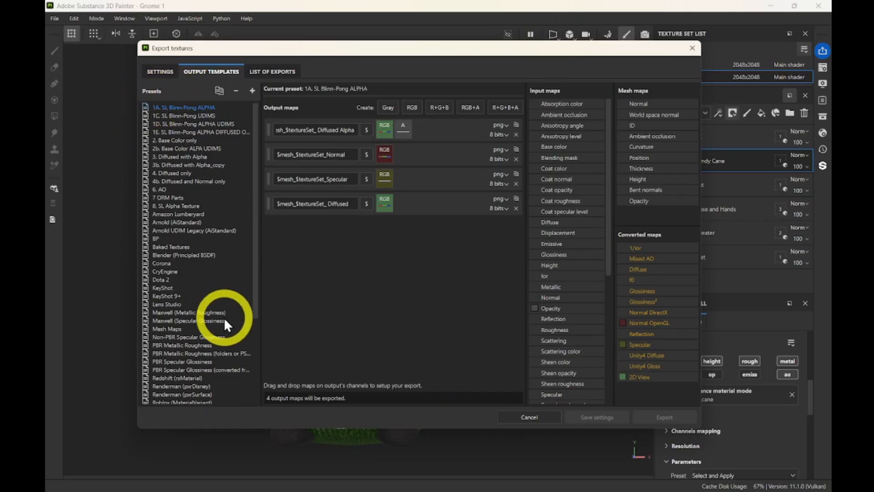
pyautogui.scroll(-5, 224, 318)
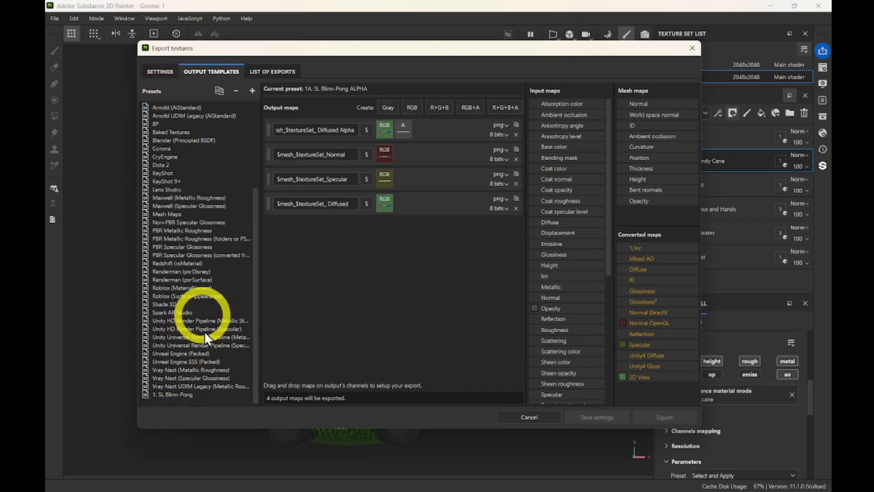
pyautogui.scroll(3, 206, 386)
pyautogui.scroll(-4, 205, 383)
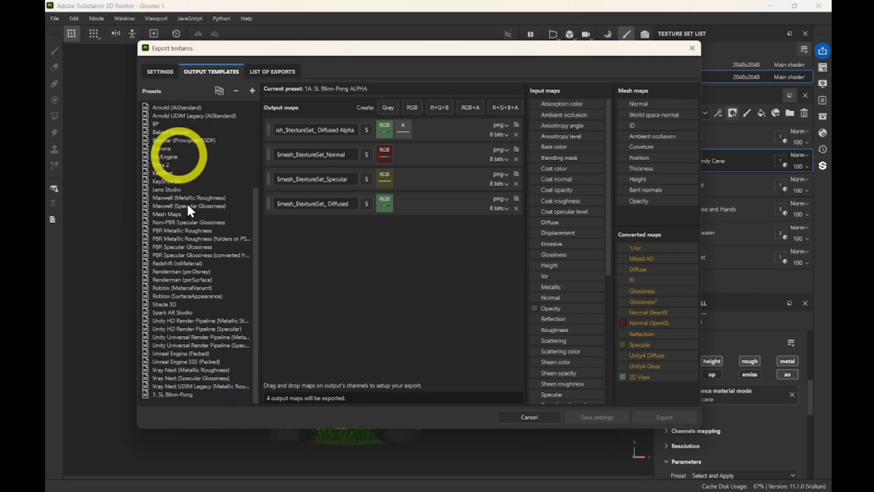
pyautogui.scroll(5, 195, 369)
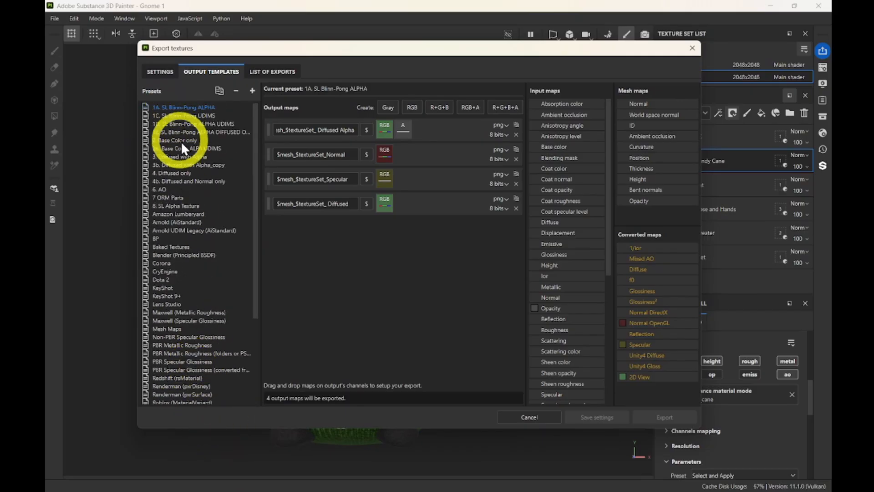
pyautogui.scroll(-5, 210, 245)
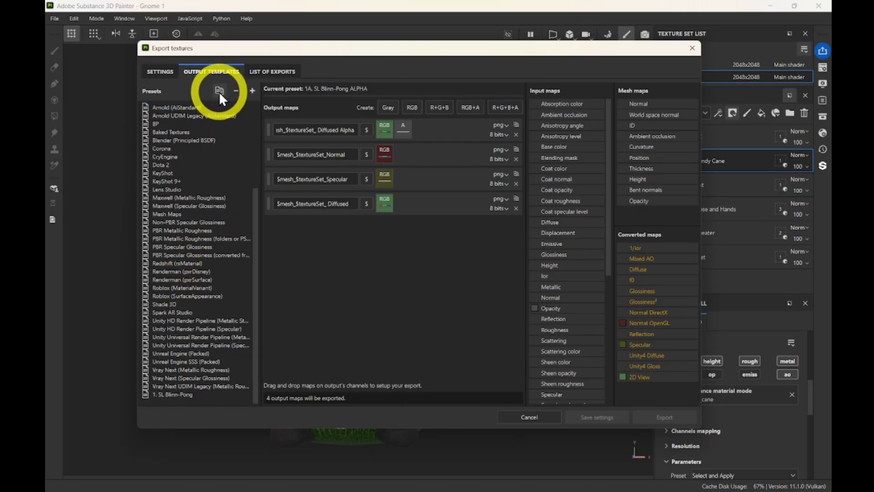
pyautogui.click(162, 165)
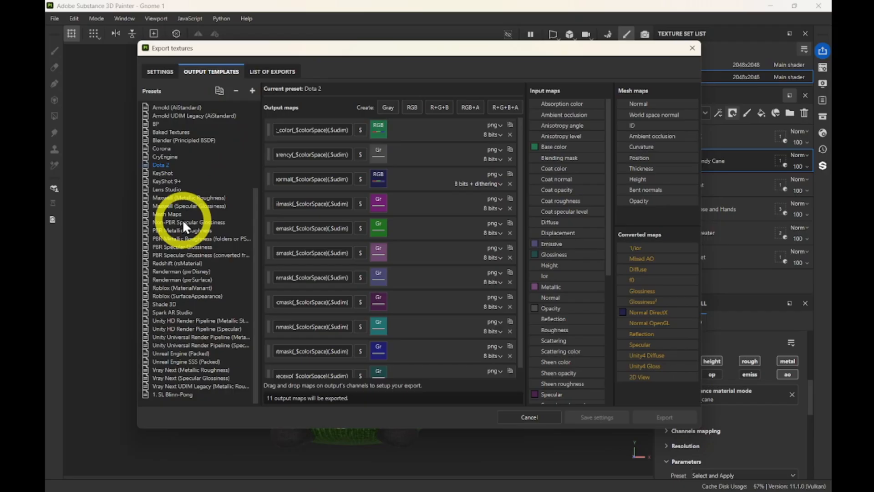
pyautogui.scroll(5, 183, 223)
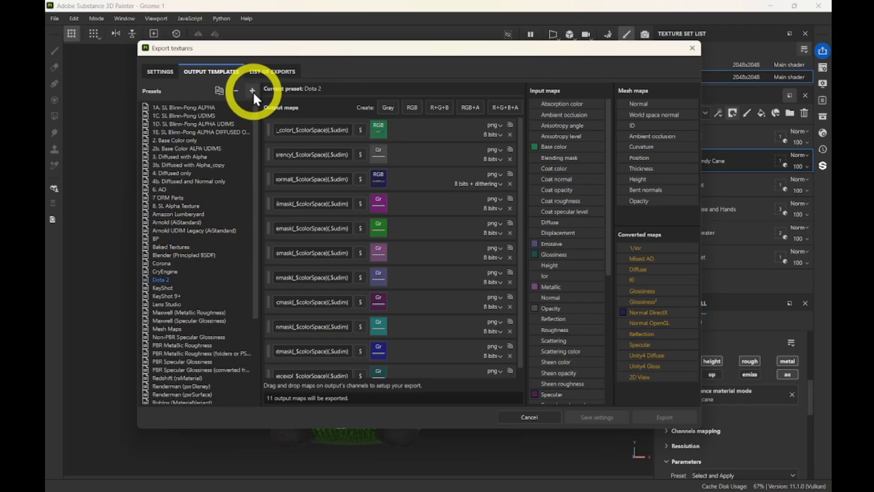
pyautogui.click(175, 222)
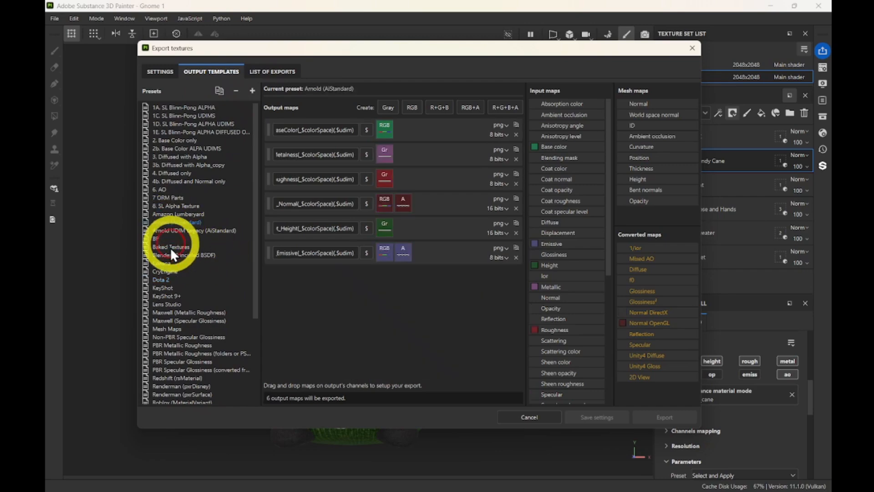
pyautogui.click(163, 71)
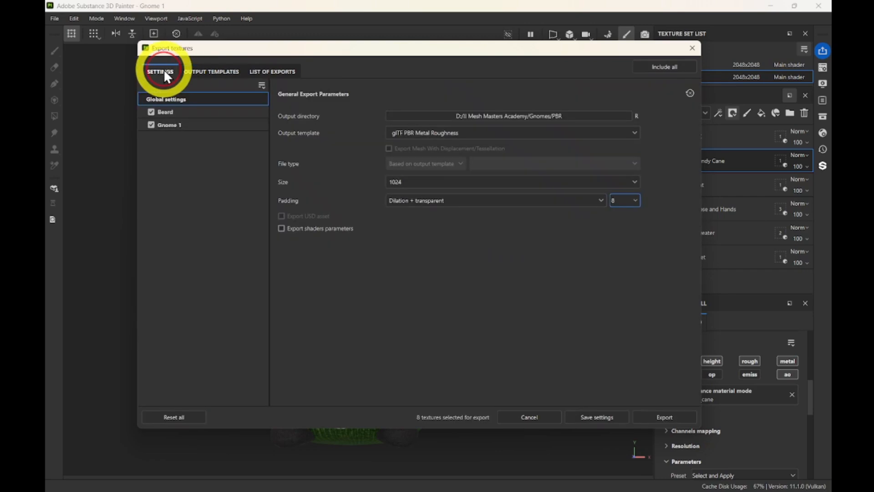
# Review the Output template list without changing it, then return to the output template presets.
pyautogui.click(401, 133)
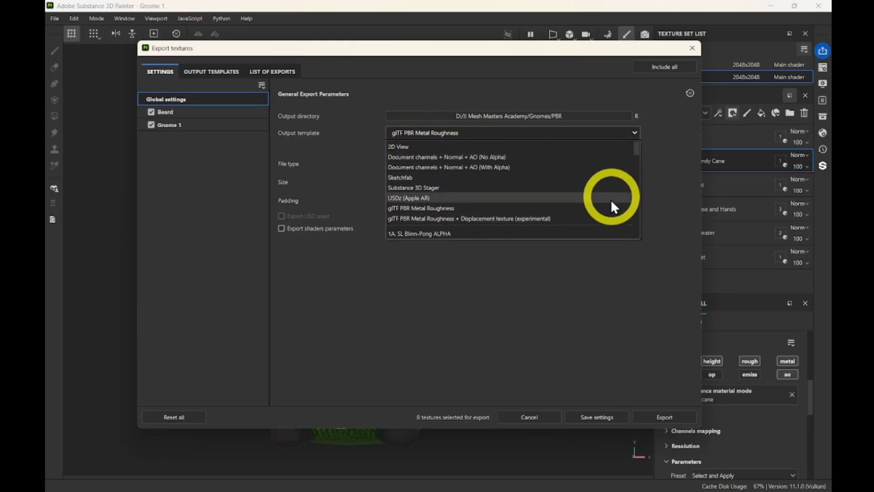
pyautogui.click(207, 73)
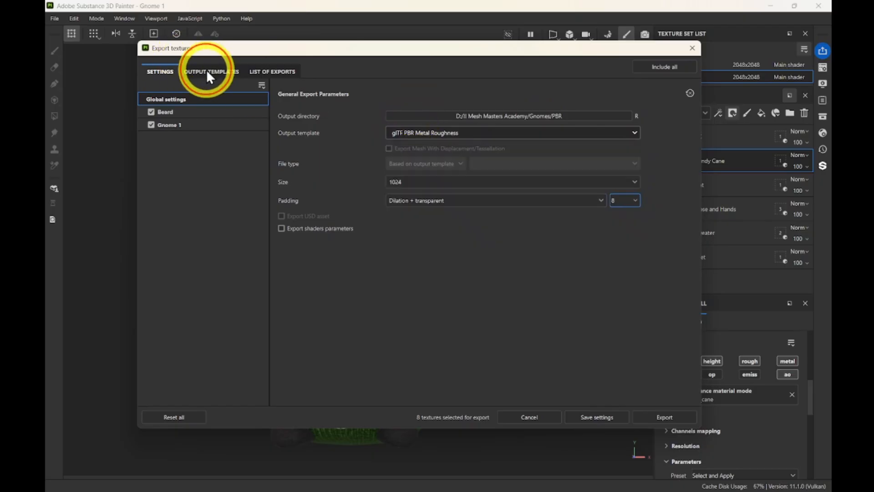
pyautogui.click(212, 72)
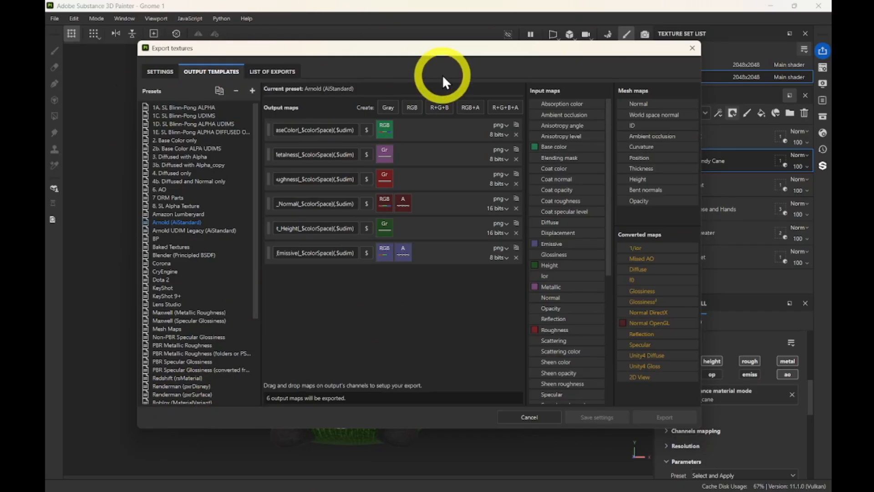
# Inspect the Lens Studio preset's output maps and add a new empty export preset.
pyautogui.click(165, 304)
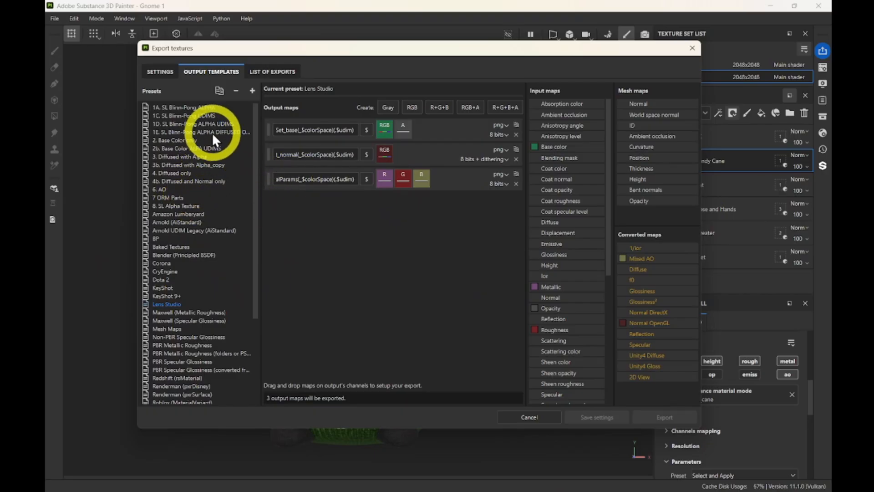
pyautogui.scroll(-5, 212, 132)
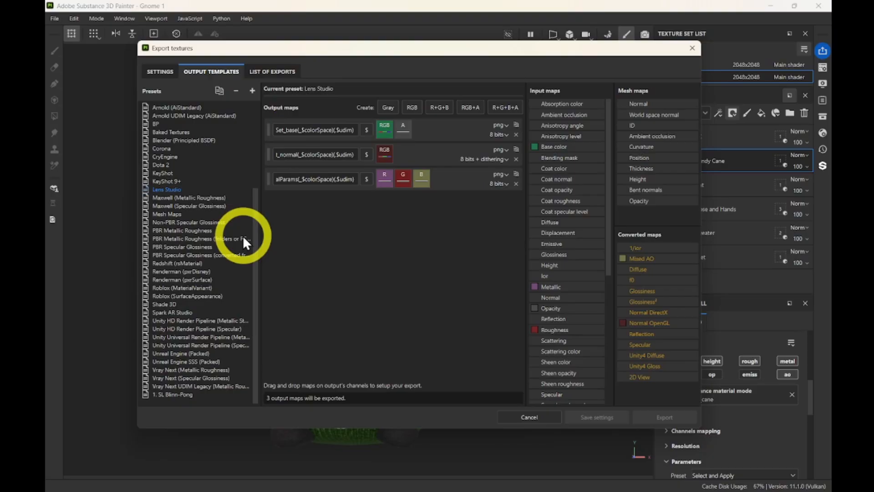
pyautogui.click(252, 91)
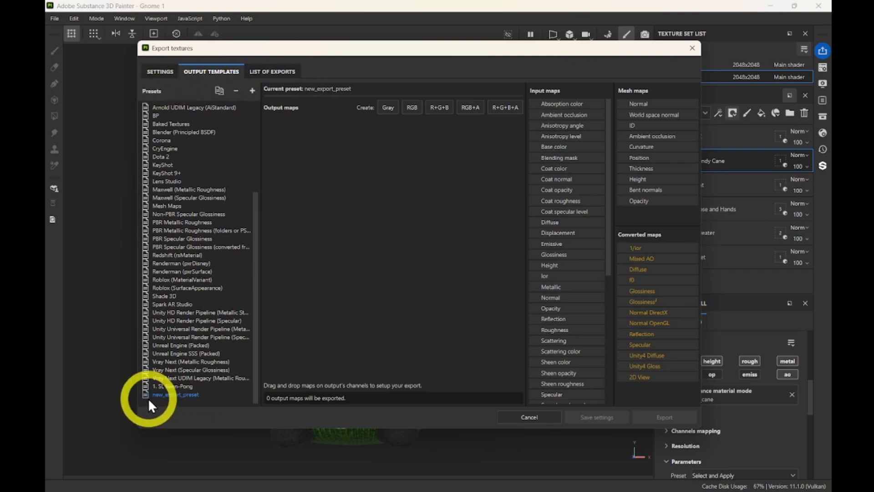
# Rename the new export preset to SL Blinn-Phong.
pyautogui.doubleClick(181, 395)
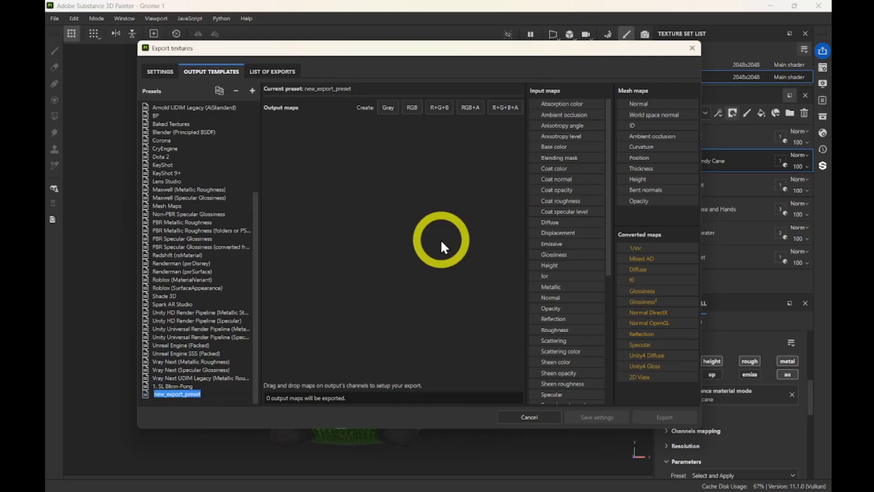
pyautogui.write('SL Blinn-Phong')
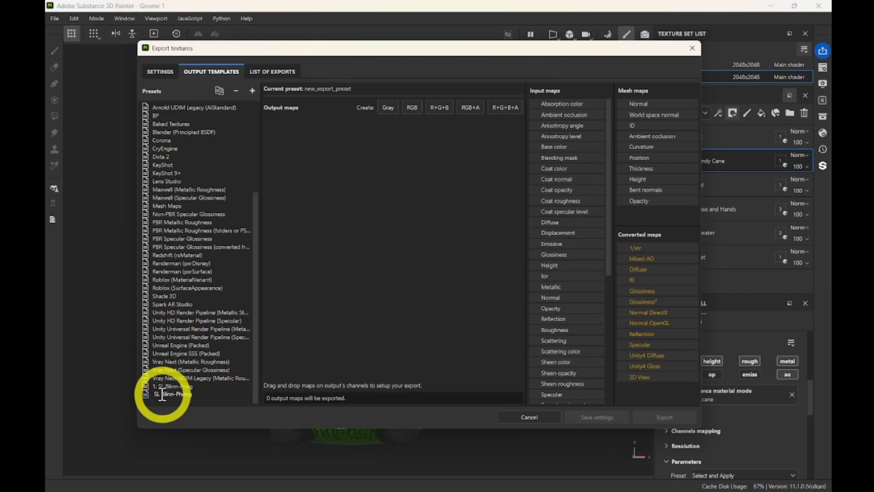
pyautogui.press('Return')
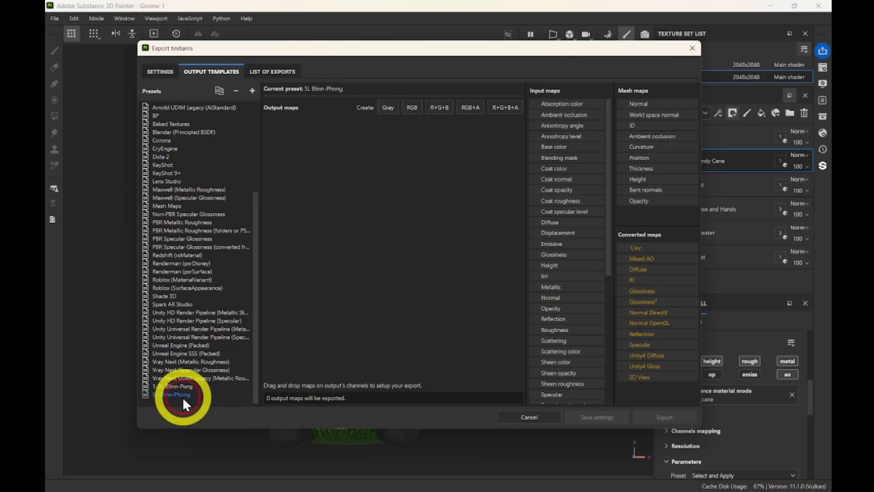
# Compare with the 1. SL Blinn-Pong preset, then reselect SL Blinn-Phong.
pyautogui.click(164, 395)
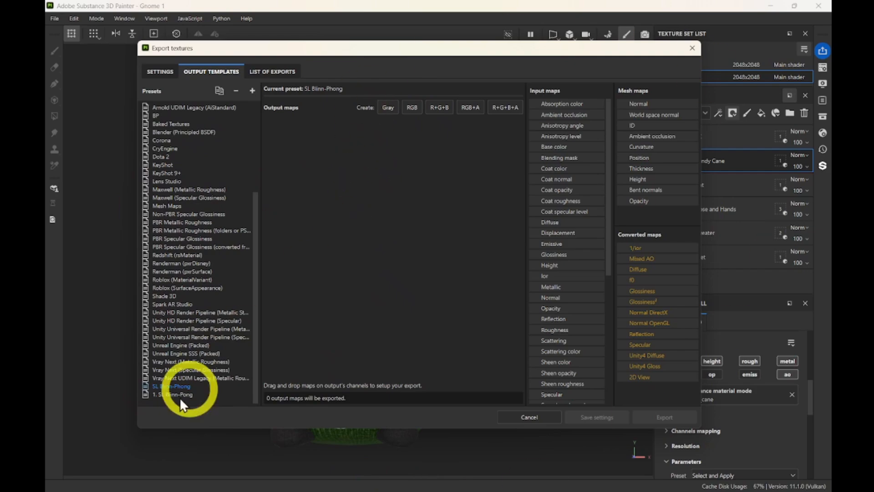
pyautogui.click(178, 396)
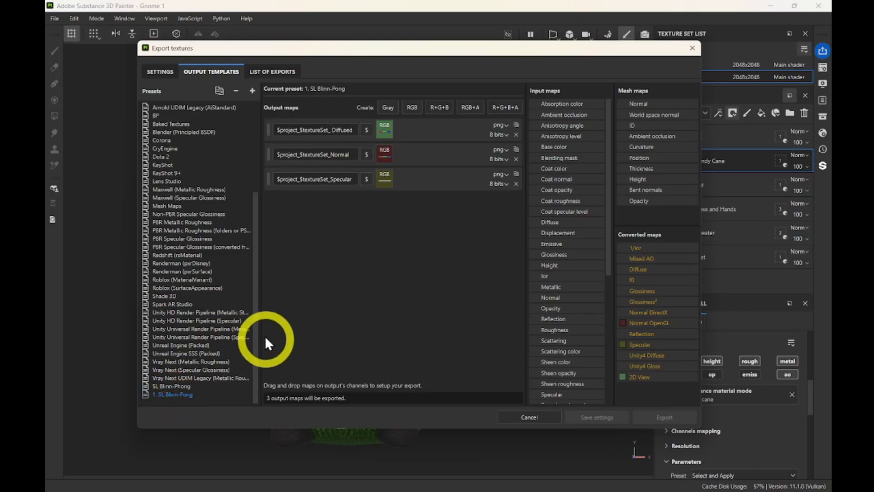
pyautogui.scroll(5, 234, 281)
pyautogui.scroll(-5, 234, 280)
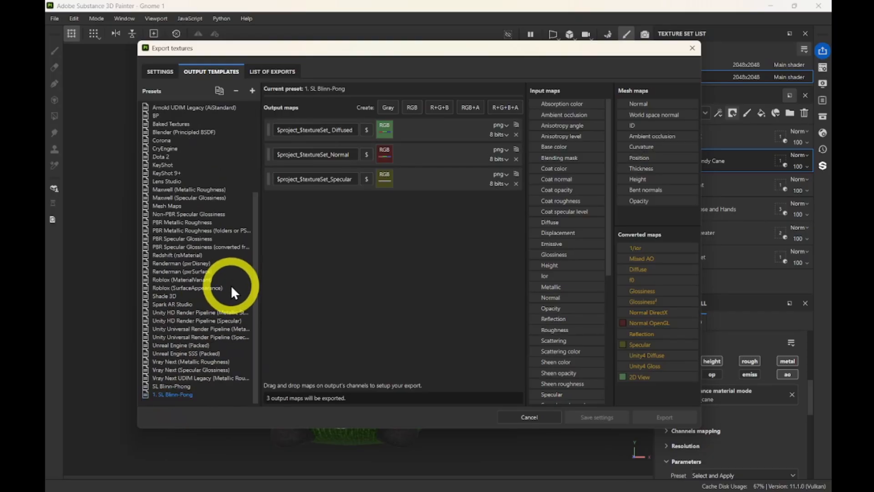
pyautogui.click(176, 386)
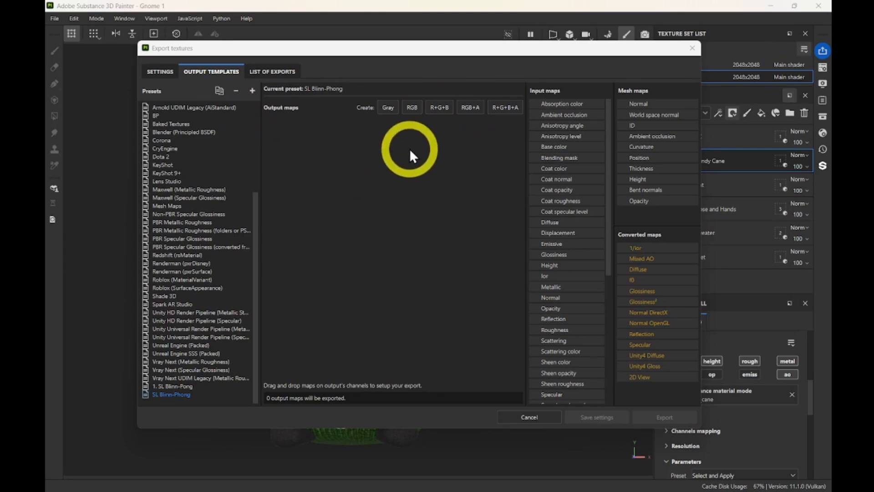
# Add a Grayscale and an RGB output map to the SL Blinn-Phong preset.
pyautogui.click(388, 111)
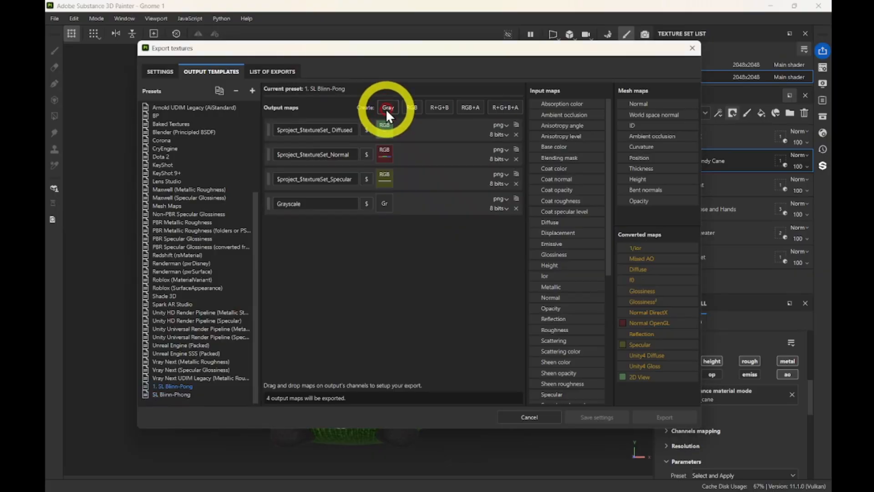
pyautogui.click(173, 394)
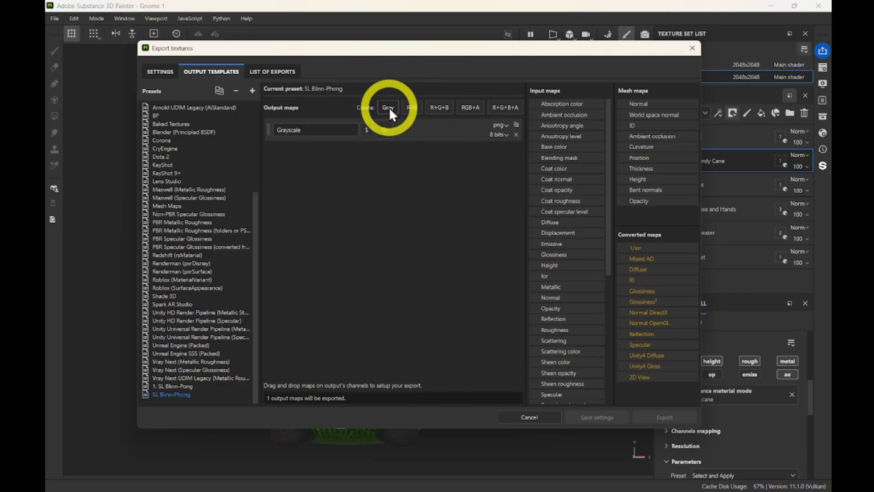
pyautogui.click(412, 109)
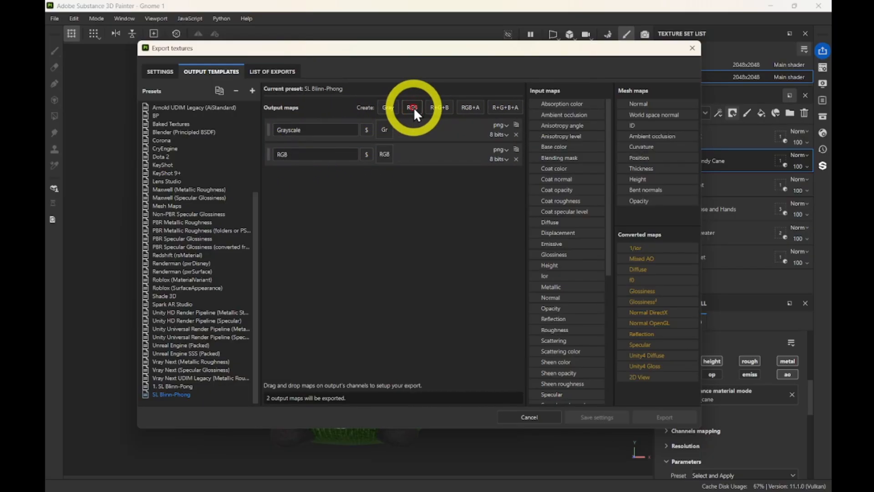
# Add R+G+B, RGB+A and R+G+B+A output maps, then view the 1. SL Blinn-Pong preset.
pyautogui.click(442, 108)
pyautogui.click(468, 109)
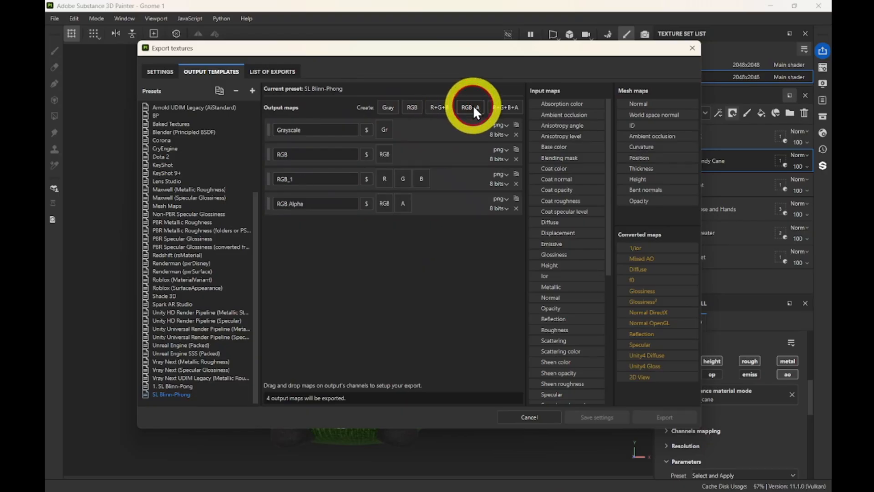
pyautogui.click(507, 108)
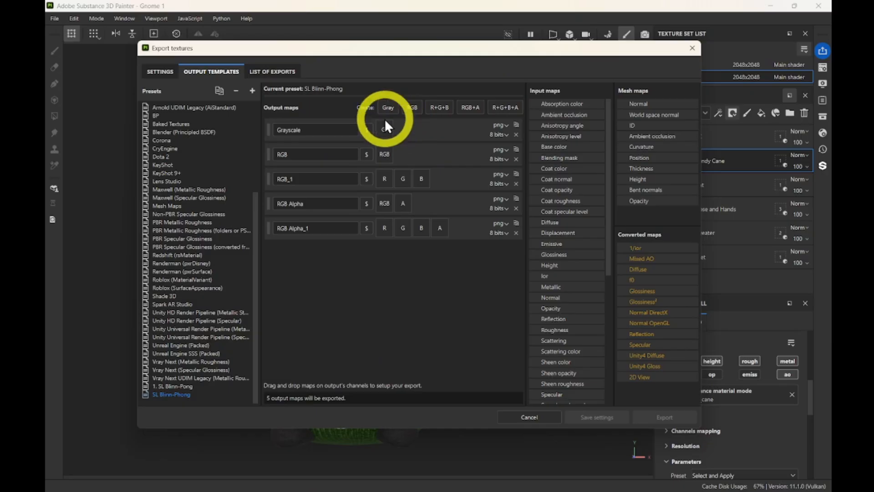
pyautogui.click(294, 130)
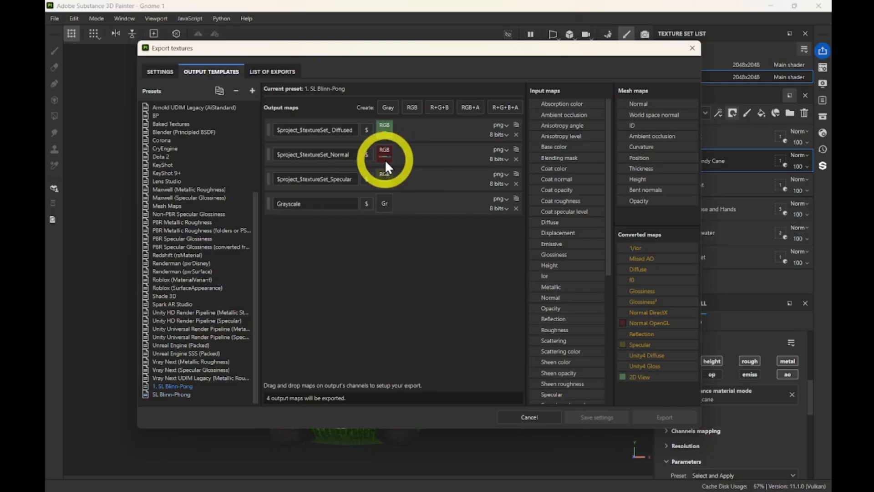
# On SL Blinn-Phong, split the RGB map into R, G, B channels, then collapse it back to RGB.
pyautogui.click(186, 394)
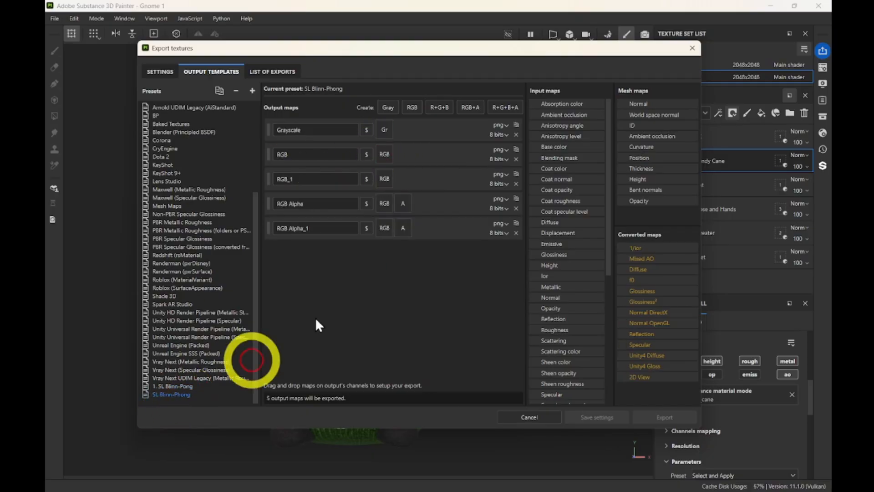
pyautogui.rightClick(384, 155)
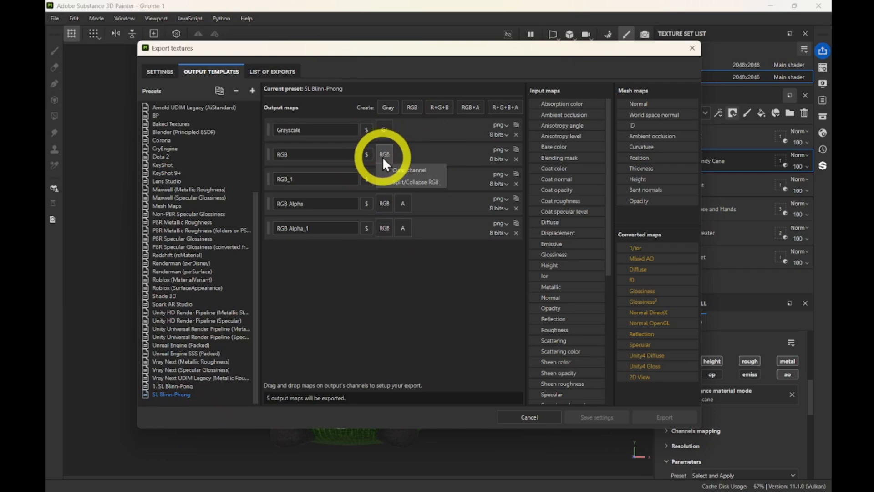
pyautogui.click(409, 182)
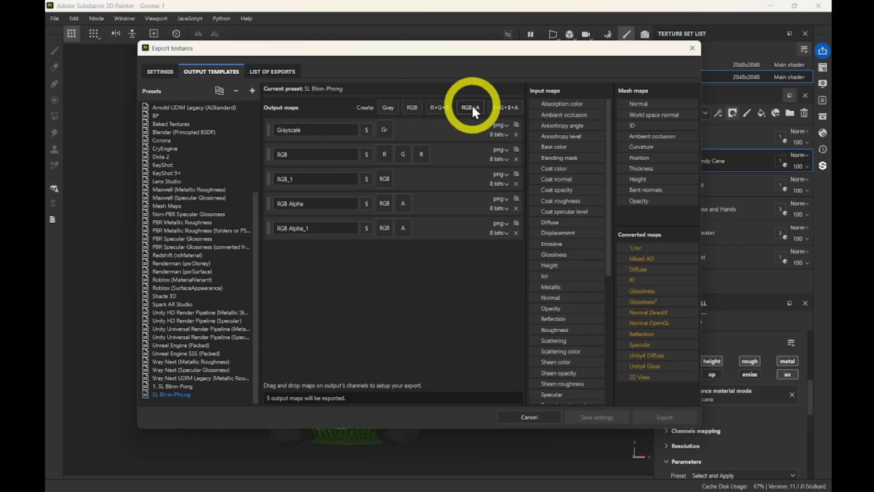
pyautogui.rightClick(383, 153)
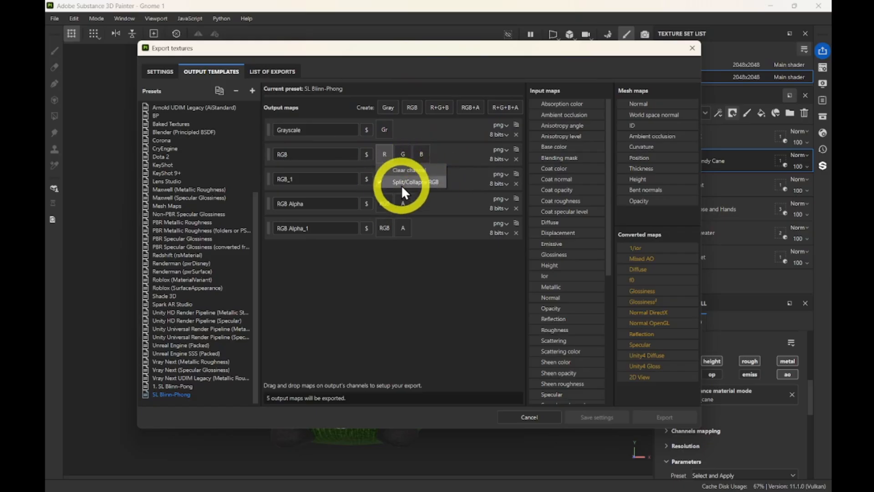
pyautogui.rightClick(388, 148)
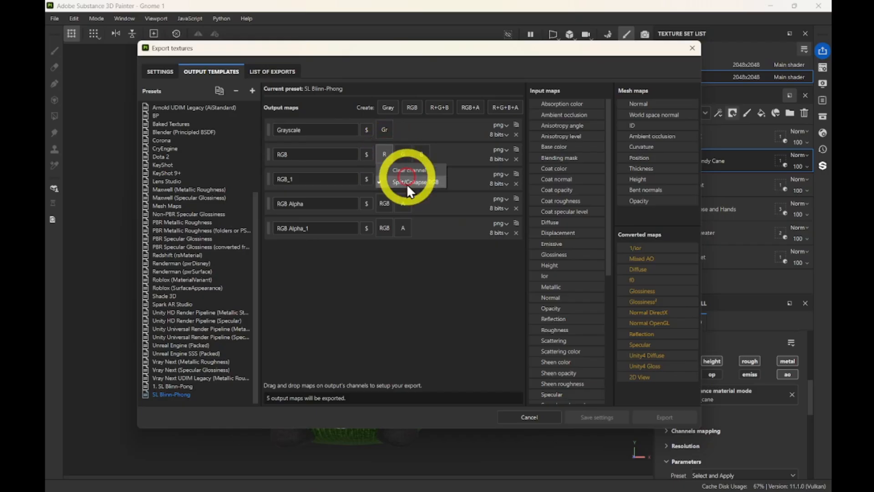
pyautogui.click(407, 182)
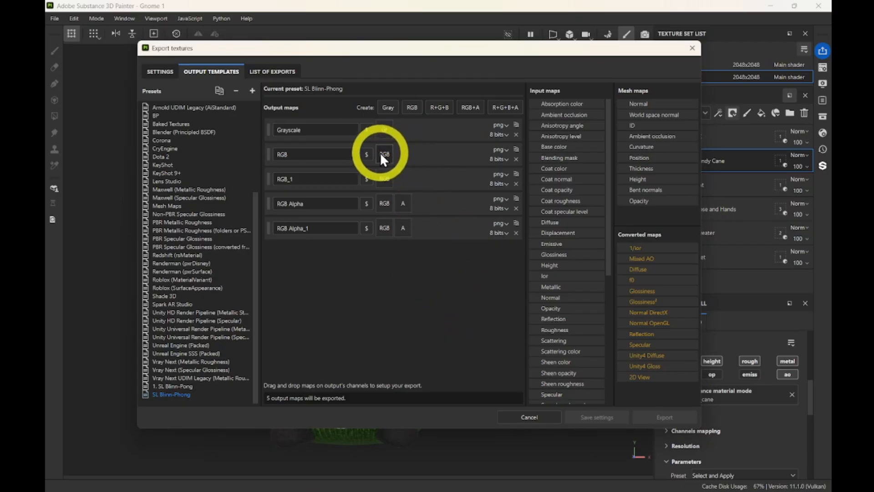
# Delete the RGB Alpha_1, RGB Alpha, RGB_1, RGB and Grayscale output maps from SL Blinn-Phong.
pyautogui.click(517, 232)
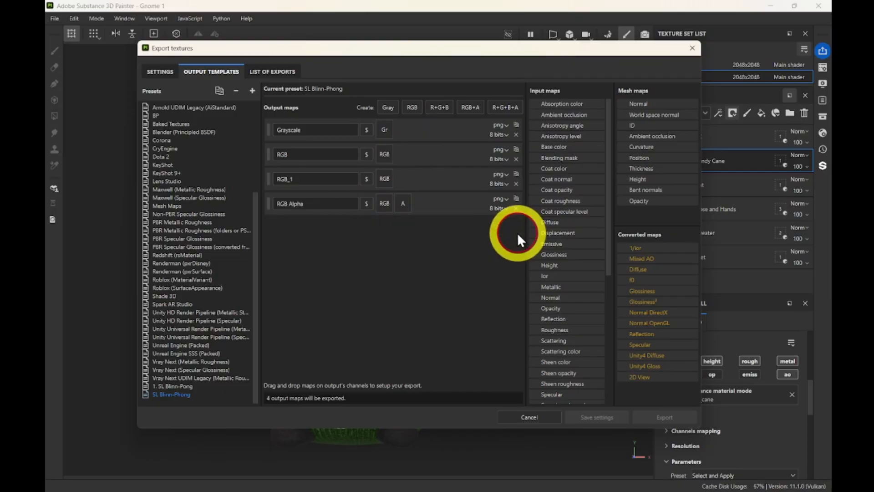
pyautogui.click(517, 208)
pyautogui.click(518, 183)
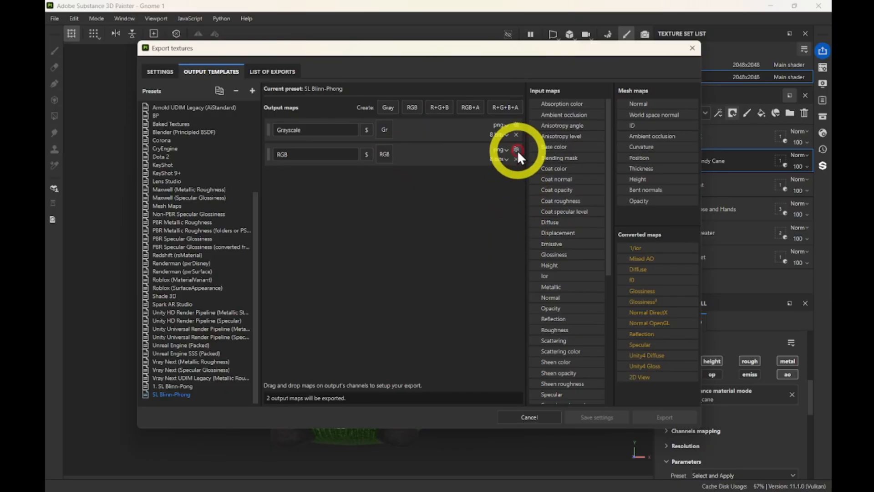
pyautogui.click(516, 159)
pyautogui.click(516, 134)
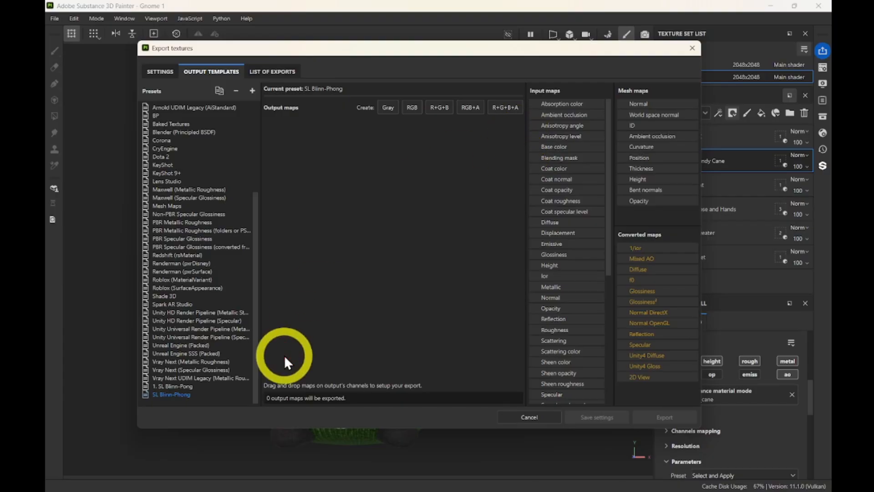
# Add three RGB output maps and one RGB+A output map to SL Blinn-Phong.
pyautogui.click(414, 108)
pyautogui.click(413, 108)
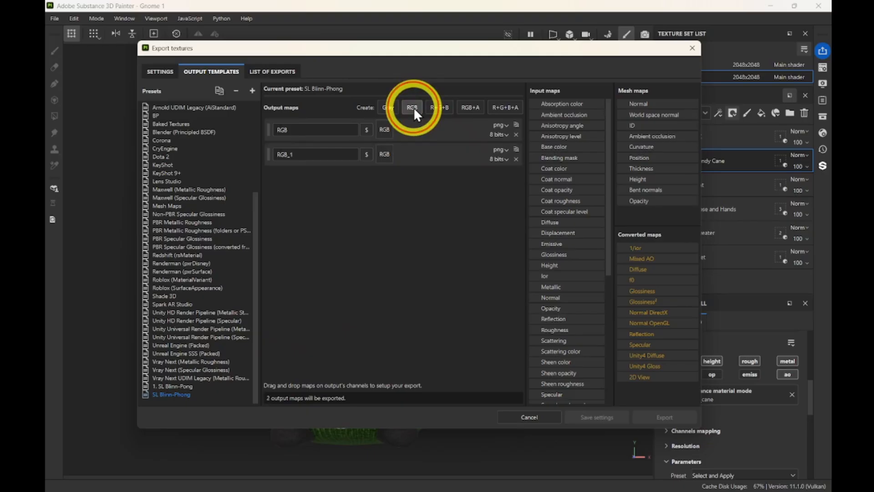
pyautogui.click(413, 108)
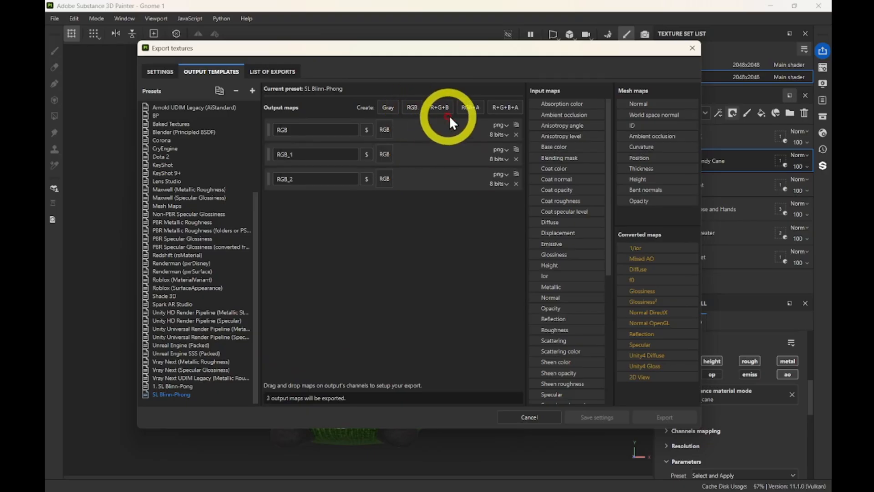
pyautogui.click(474, 112)
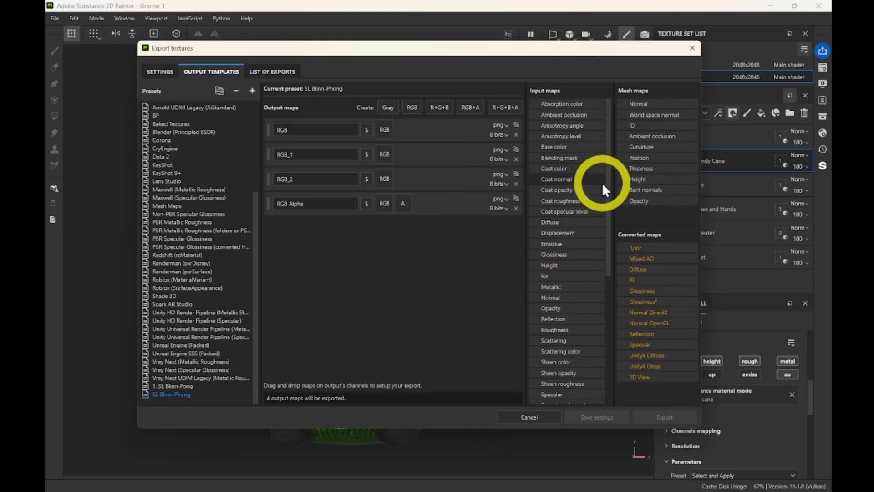
# Compare with the 1. SL Blinn-Pong preset, return to SL Blinn-Phong, and move the export window up-left.
pyautogui.press('Up')
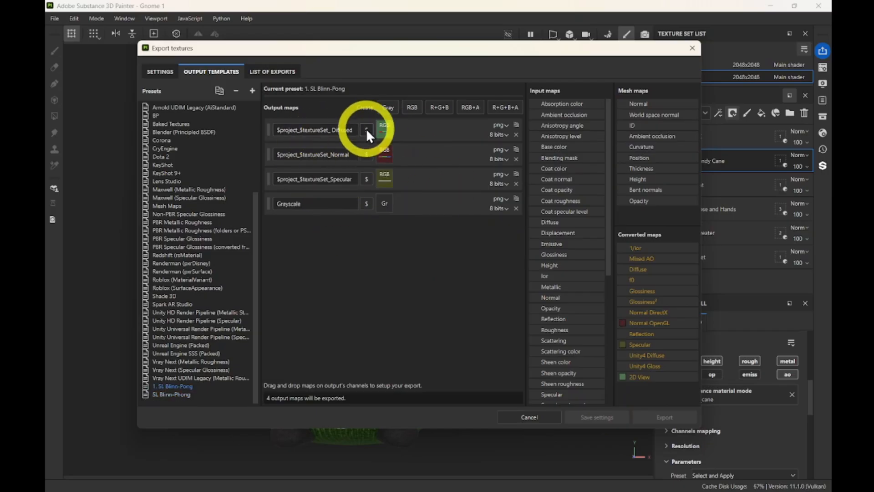
pyautogui.click(171, 394)
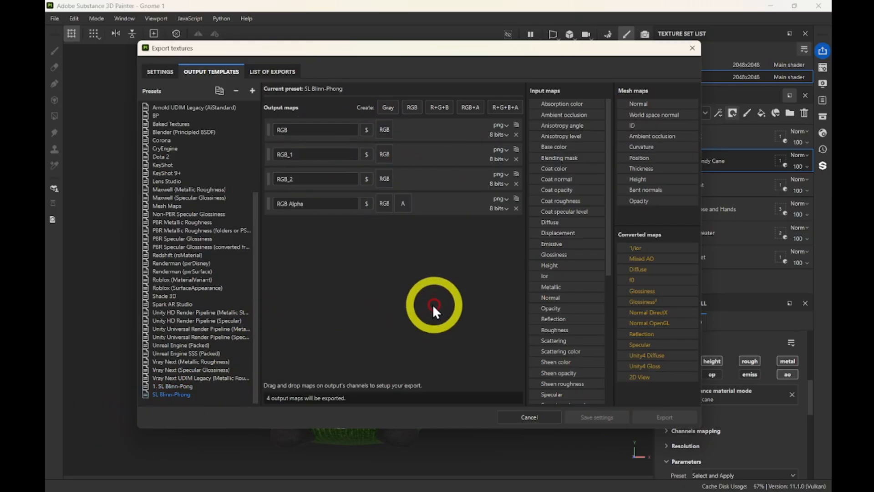
pyautogui.click(171, 386)
pyautogui.scroll(5, 196, 323)
pyautogui.scroll(-5, 204, 346)
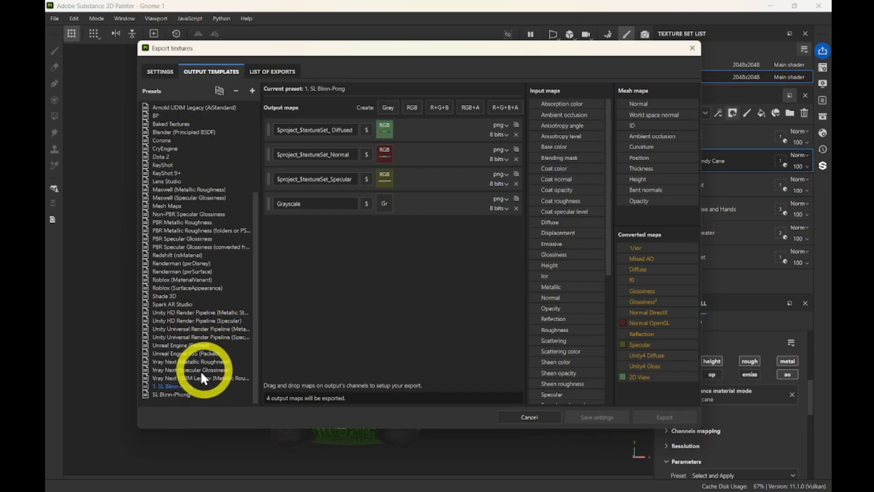
pyautogui.click(182, 395)
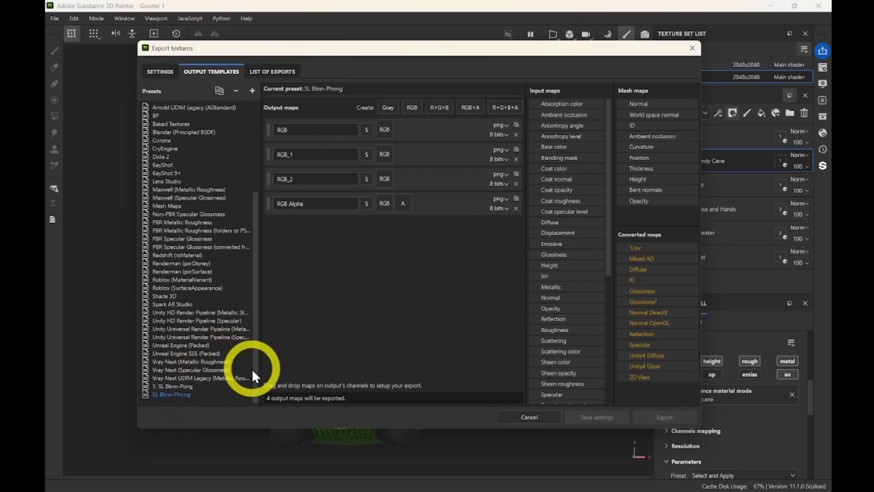
pyautogui.moveTo(409, 54); pyautogui.dragTo(376, 42)
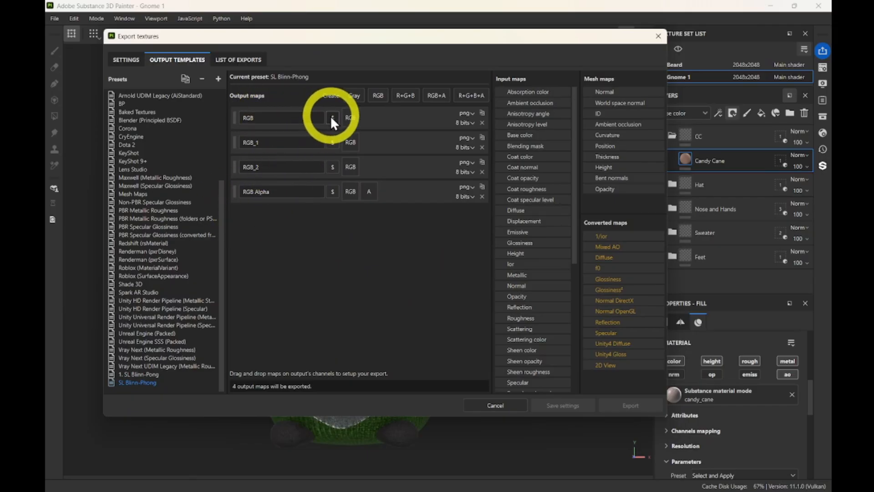
# Replace the first map's name RGB with $project_$textureSet using the file-naming variables.
pyautogui.doubleClick(258, 116)
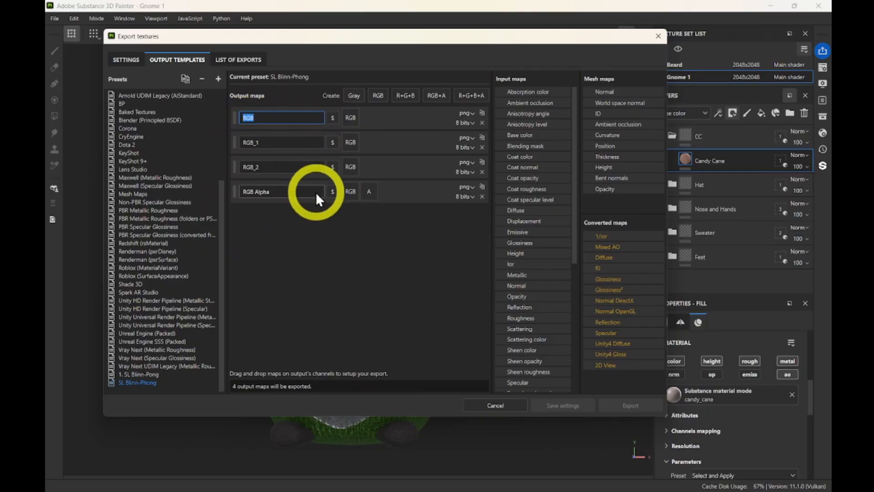
pyautogui.press('BackSpace')
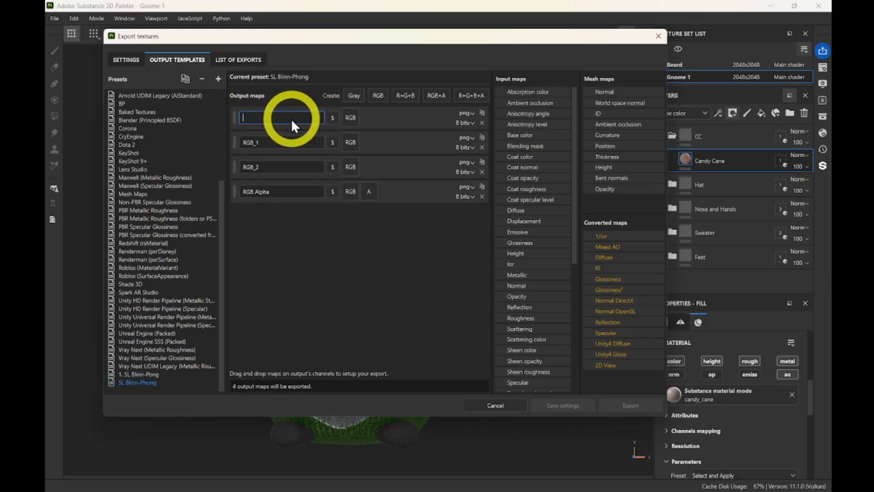
pyautogui.click(332, 119)
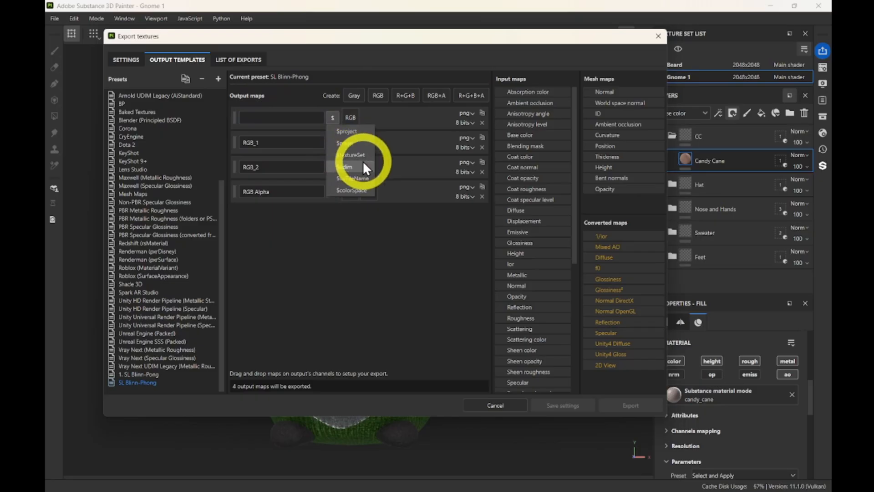
pyautogui.click(352, 131)
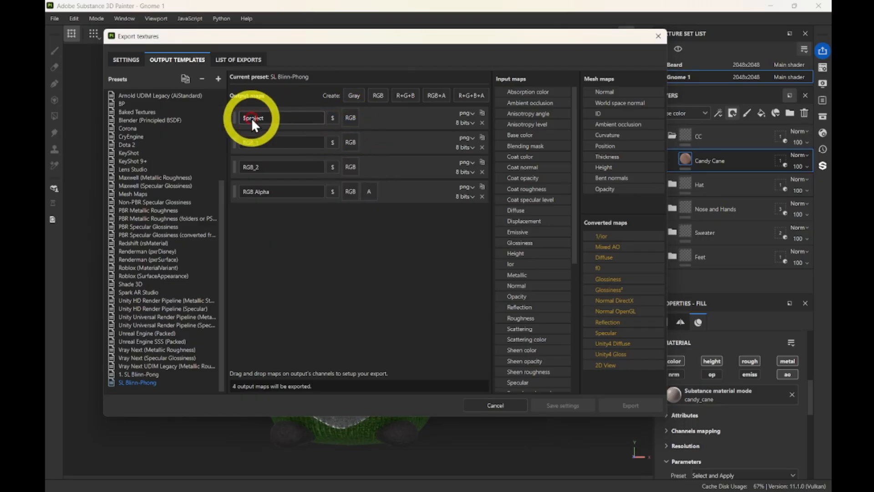
pyautogui.click(272, 116)
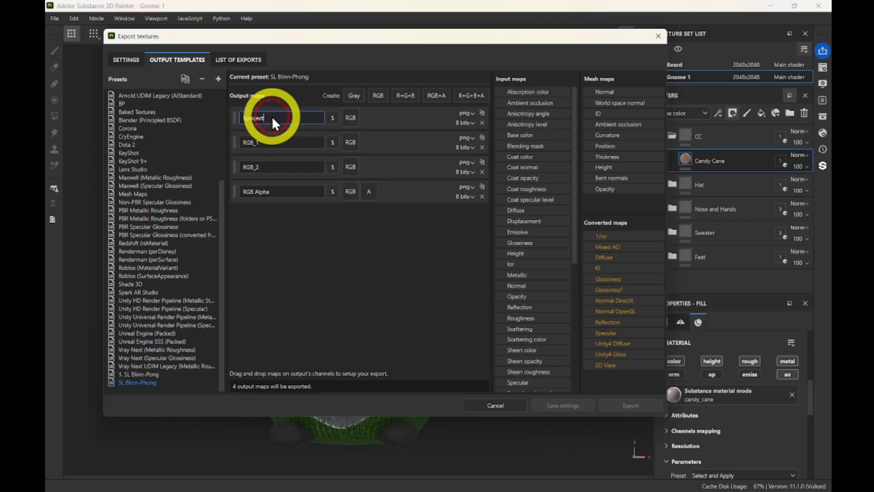
pyautogui.write('_')
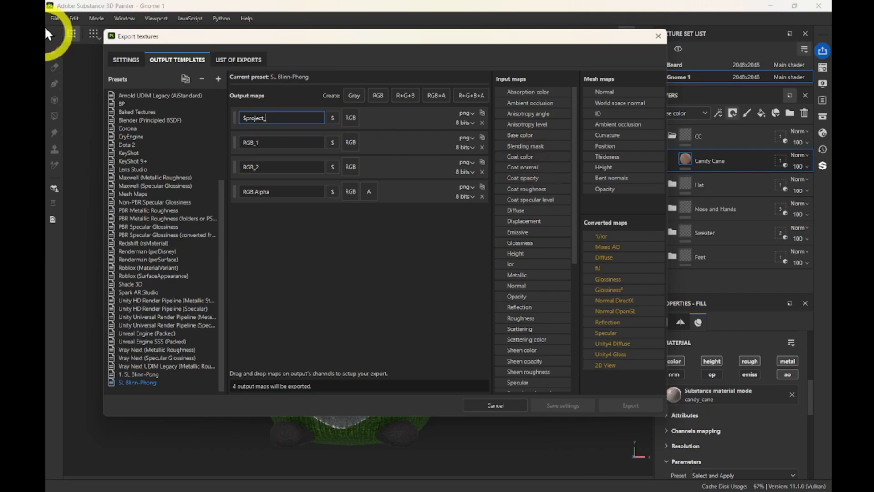
pyautogui.click(332, 119)
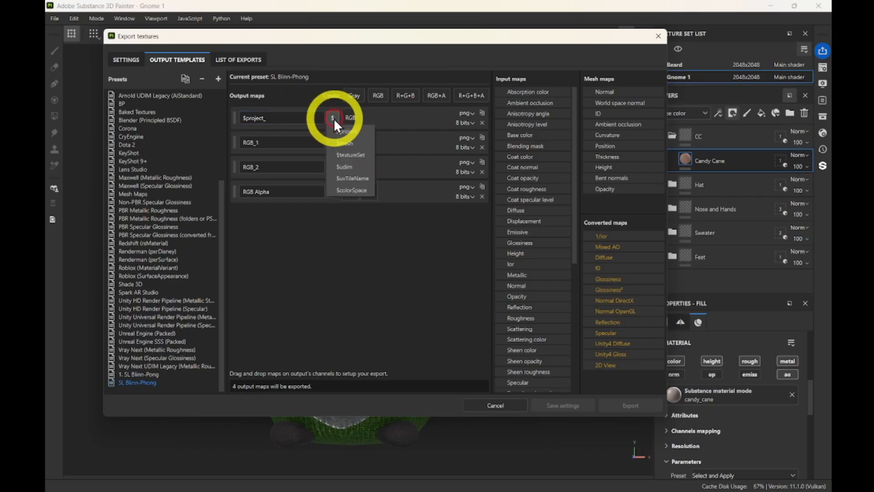
pyautogui.click(345, 154)
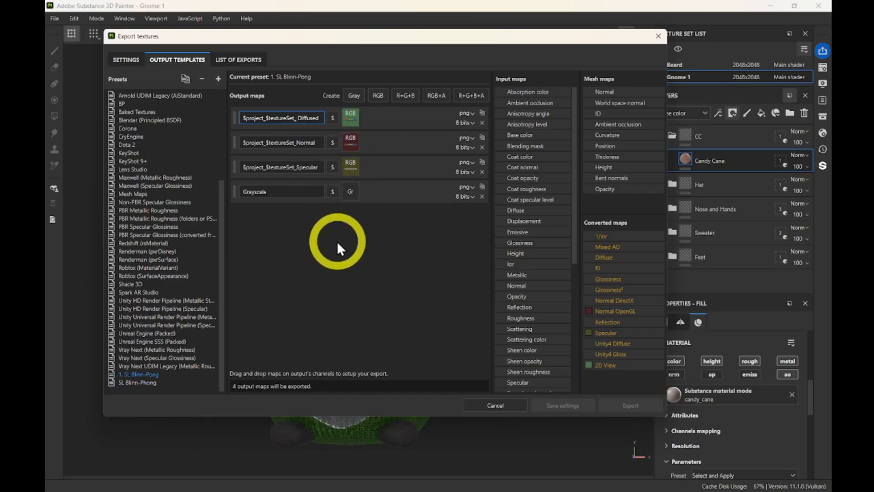
# Append _Diffused to the first map name and select the $project_$textureSet_ prefix for copying.
pyautogui.click(139, 383)
pyautogui.click(302, 120)
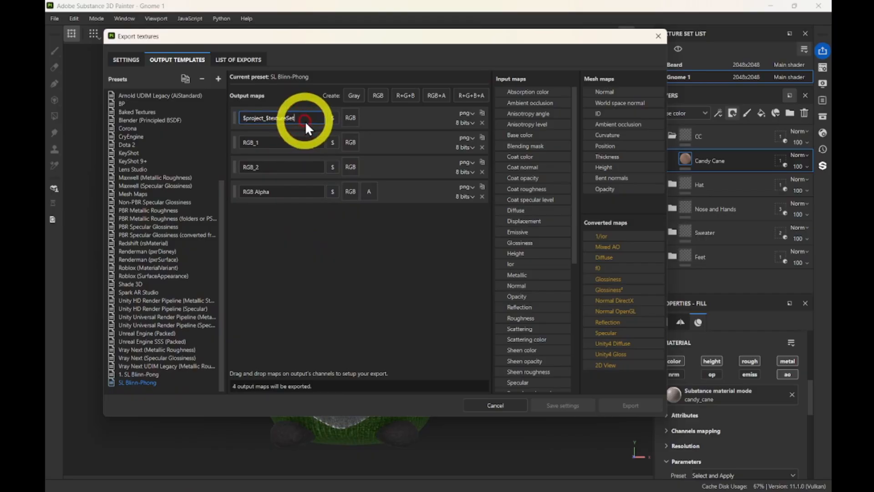
pyautogui.write('_')
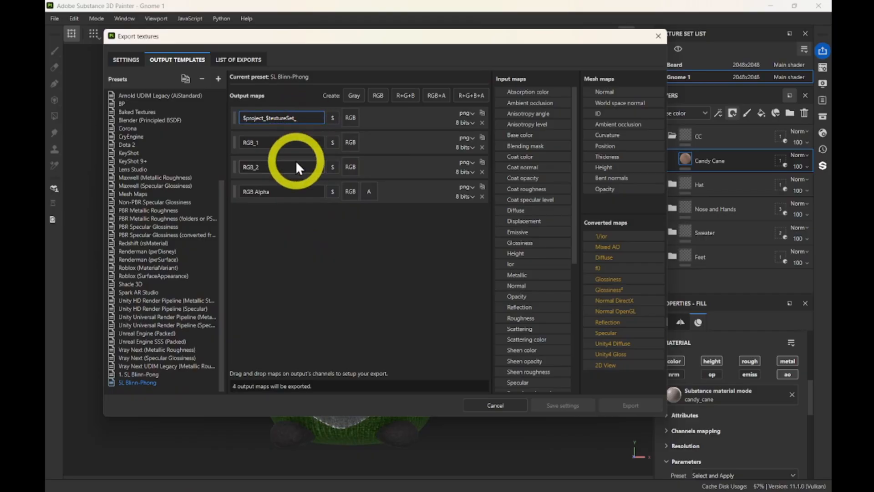
pyautogui.write('Diffu')
pyautogui.press('BackSpace')
pyautogui.write('used')
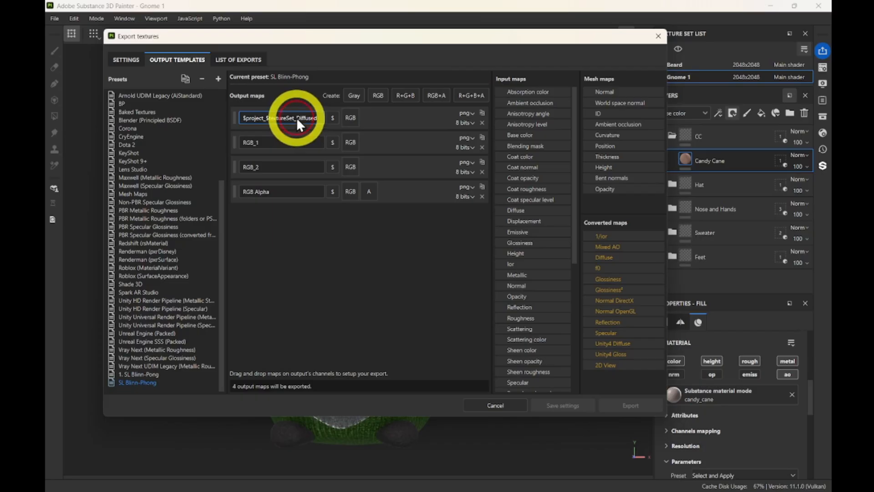
pyautogui.moveTo(296, 118); pyautogui.dragTo(258, 119)
# Rename the second output map to $project_$textureSet_Normal.
pyautogui.click(246, 141)
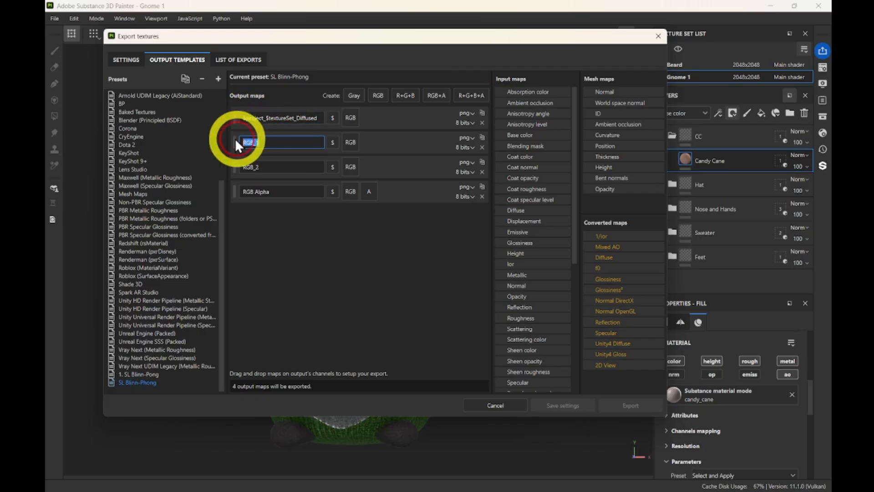
pyautogui.write('$project_$textureSet_')
pyautogui.moveTo(321, 141); pyautogui.dragTo(263, 146)
pyautogui.write('$project_$textureSet_')
pyautogui.press('BackSpace')
pyautogui.press('BackSpace')
pyautogui.press('BackSpace')
pyautogui.press('BackSpace')
pyautogui.press('BackSpace')
pyautogui.press('BackSpace')
pyautogui.press('BackSpace')
pyautogui.press('BackSpace')
pyautogui.press('BackSpace')
pyautogui.press('BackSpace')
pyautogui.press('BackSpace')
pyautogui.press('BackSpace')
pyautogui.press('BackSpace')
pyautogui.press('BackSpace')
pyautogui.press('BackSpace')
pyautogui.press('BackSpace')
pyautogui.press('BackSpace')
pyautogui.press('BackSpace')
pyautogui.press('BackSpace')
pyautogui.press('BackSpace')
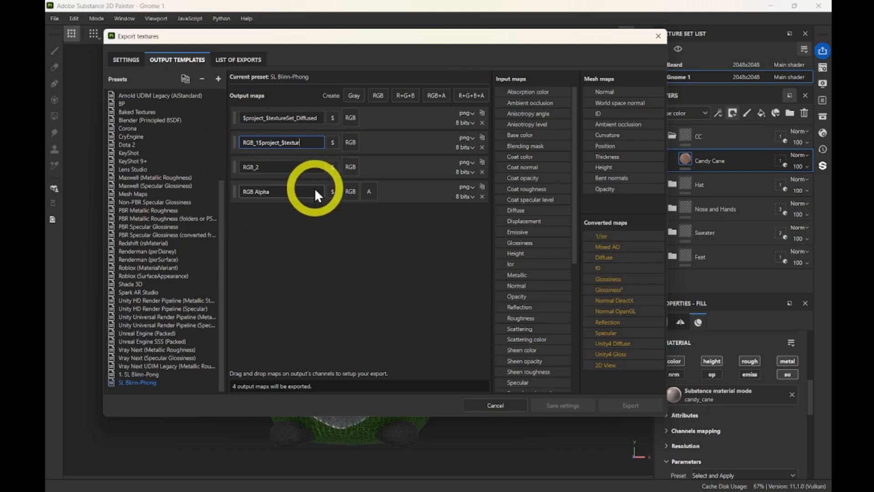
pyautogui.hotkey('ctrl', 'a')
pyautogui.press('BackSpace')
pyautogui.write('$project_$textureSet_')
pyautogui.write('Normal')
# Rename the third output map RGB_2 to $project_$textureSet_Specular.
pyautogui.doubleClick(250, 166)
pyautogui.write('$project_$textureSet_')
pyautogui.write('Spec')
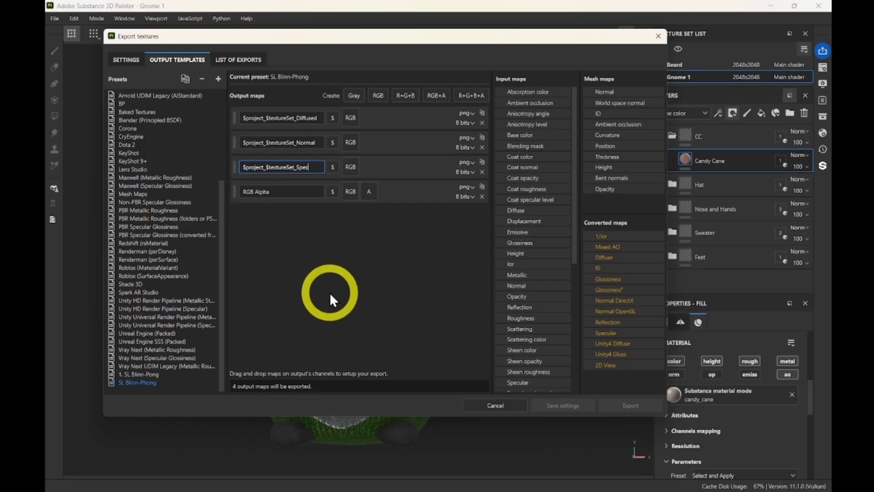
pyautogui.write('ular')
# Rename the fourth output map to $project_$textureSet_Diffused Alpha.
pyautogui.click(270, 192)
pyautogui.write('$project_$textureSet_')
pyautogui.moveTo(320, 191); pyautogui.dragTo(173, 187)
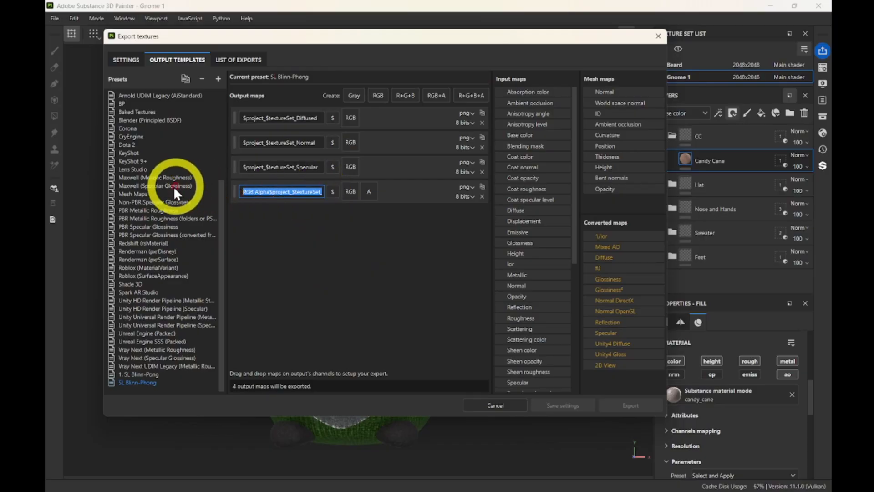
pyautogui.press('BackSpace')
pyautogui.write('$project_$textureSet_')
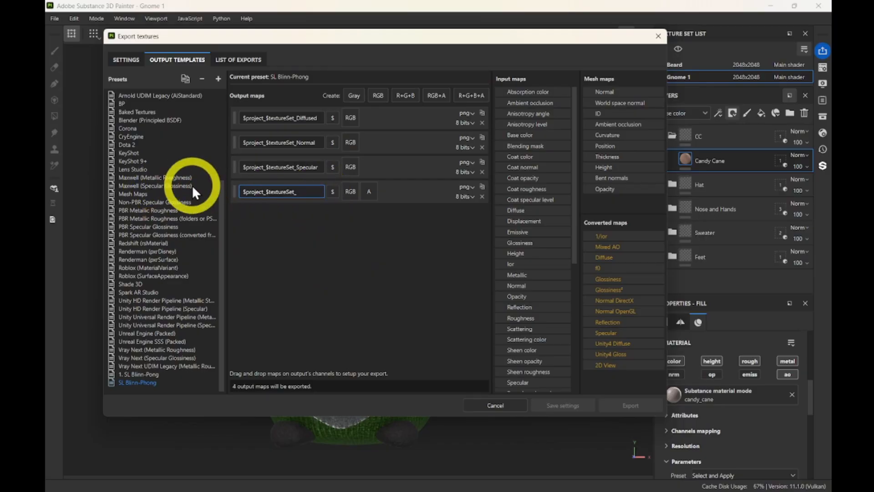
pyautogui.write('Diff')
pyautogui.write('used Alpha')
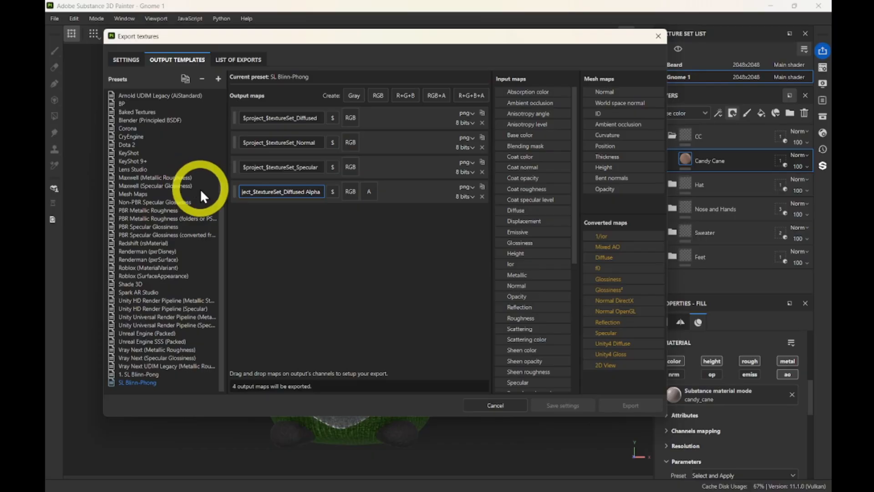
pyautogui.click(334, 263)
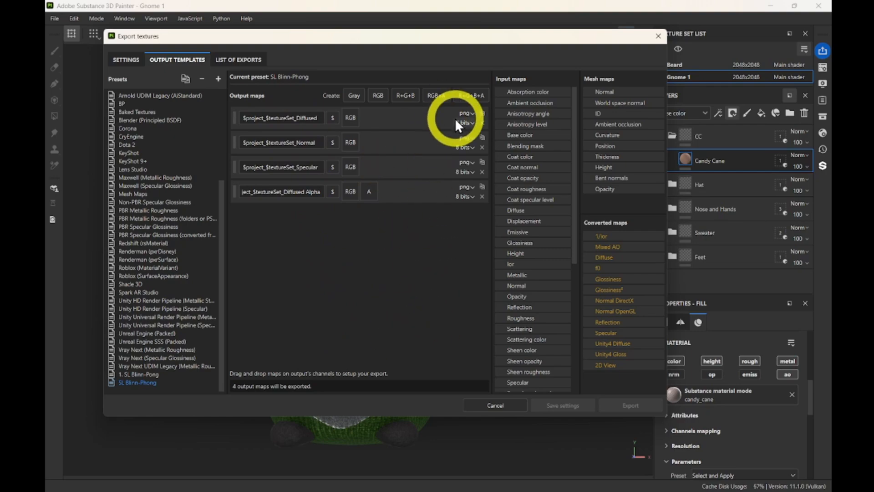
pyautogui.press('Up')
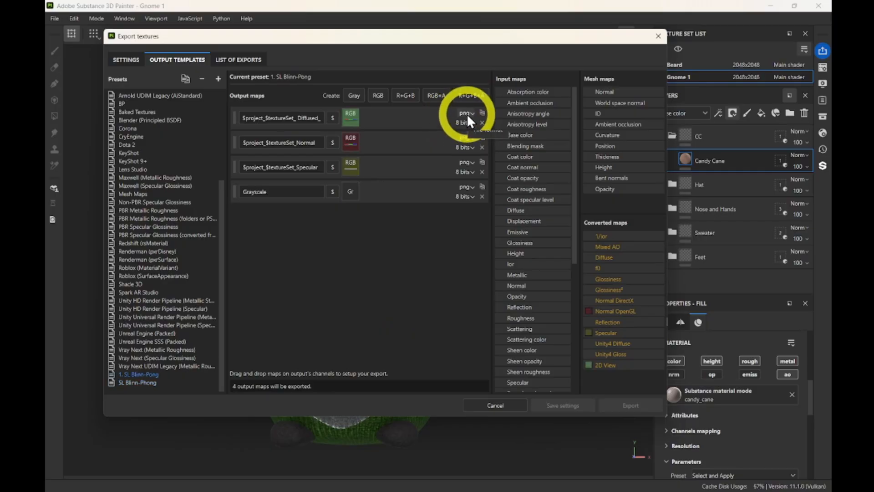
pyautogui.click(153, 384)
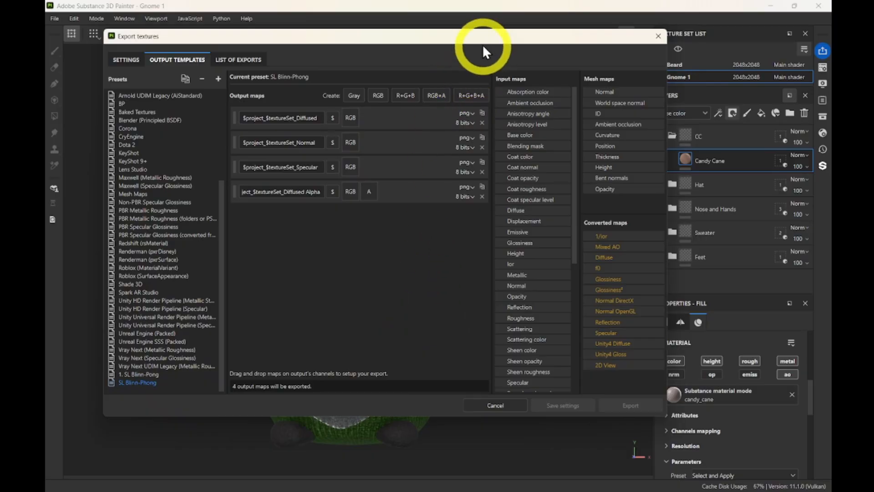
pyautogui.moveTo(482, 39); pyautogui.dragTo(475, 32)
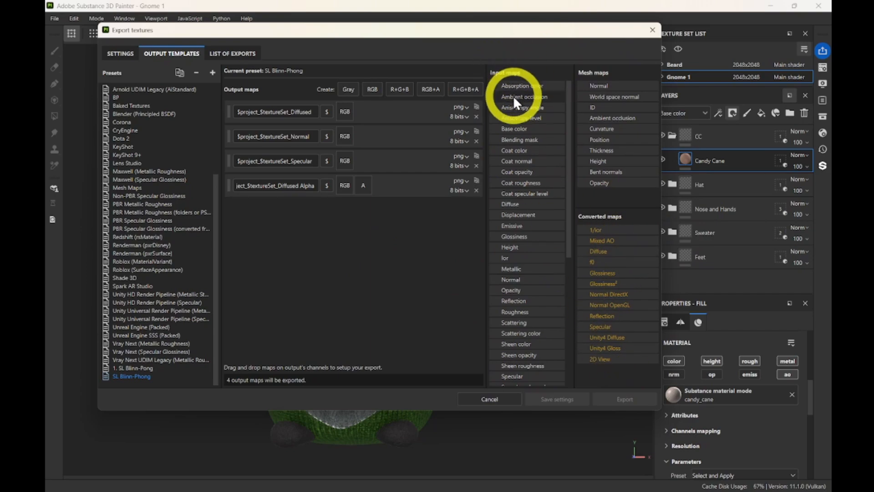
pyautogui.scroll(-4, 512, 353)
pyautogui.scroll(4, 512, 355)
pyautogui.moveTo(474, 32); pyautogui.dragTo(437, 37)
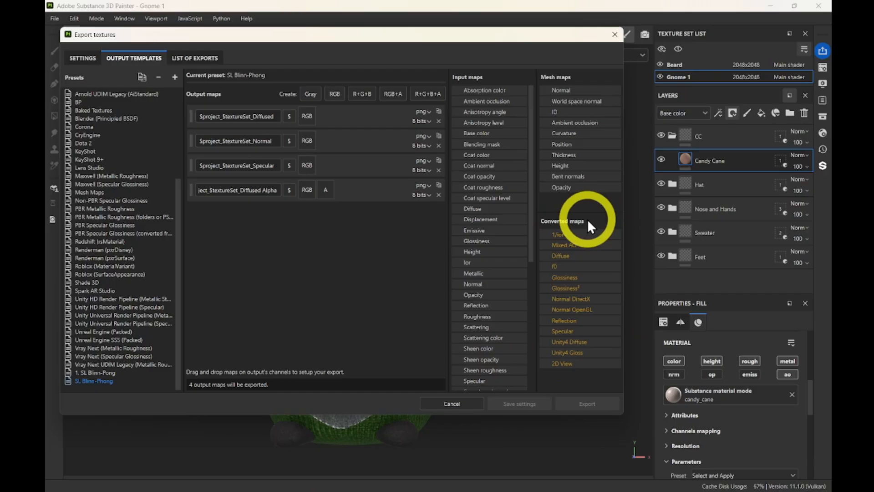
pyautogui.moveTo(426, 34); pyautogui.dragTo(474, 51)
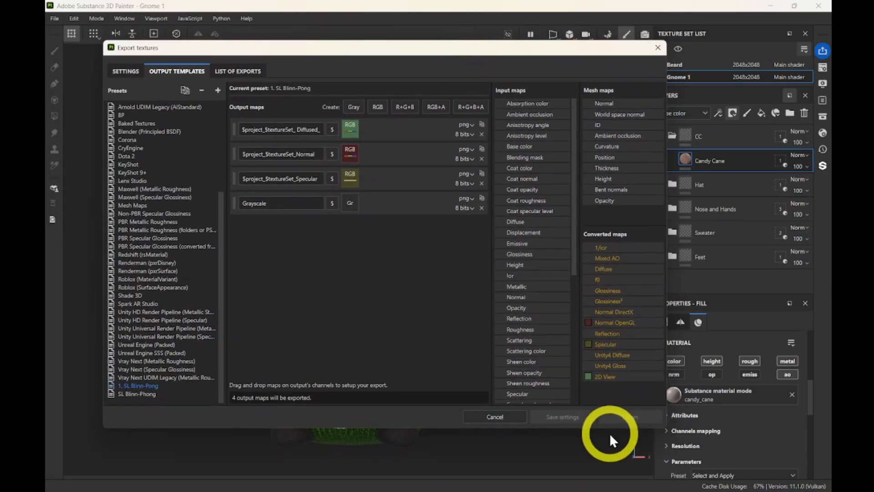
pyautogui.click(147, 392)
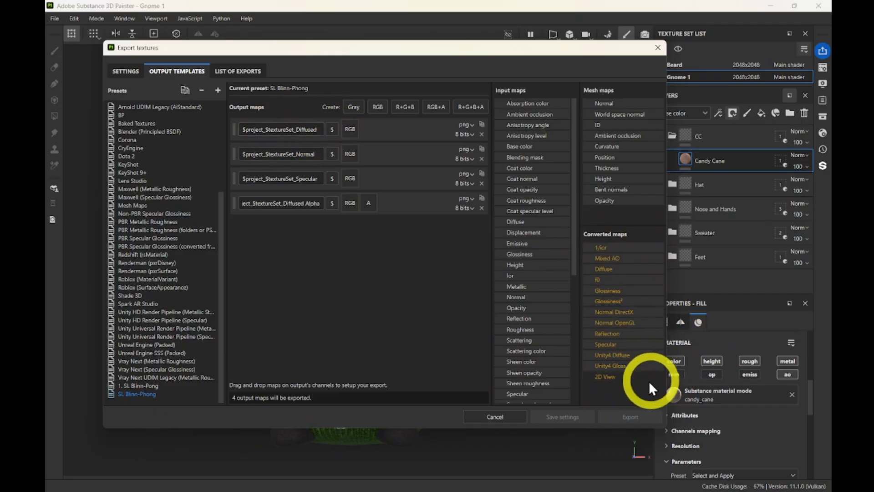
pyautogui.moveTo(559, 50); pyautogui.dragTo(544, 67)
# Close Export textures and switch to the 3D/2D split view with F1.
pyautogui.click(644, 66)
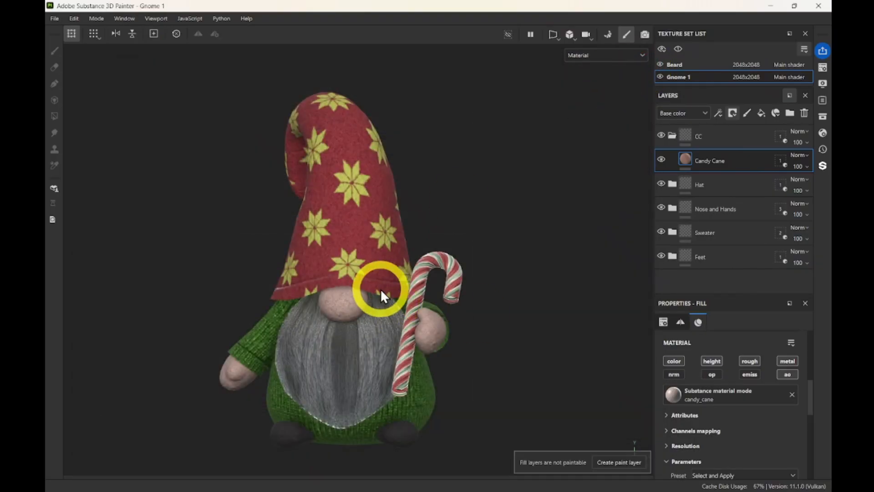
pyautogui.press('F1')
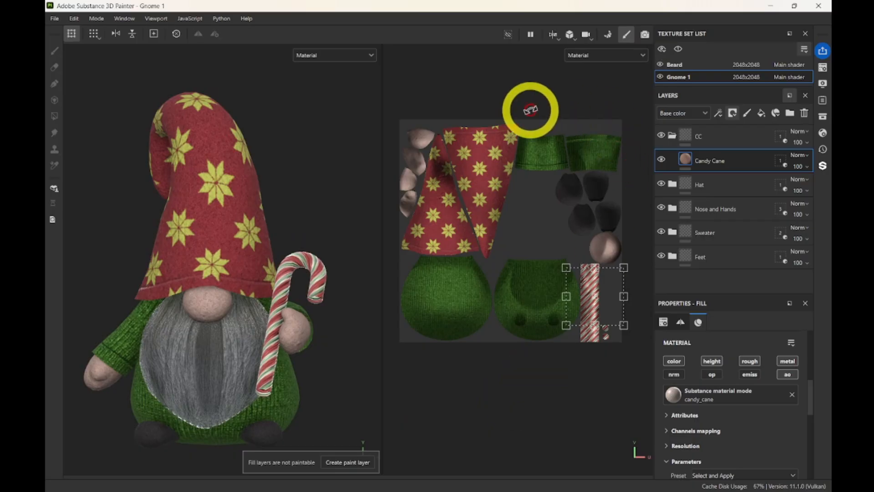
pyautogui.scroll(5, 474, 346)
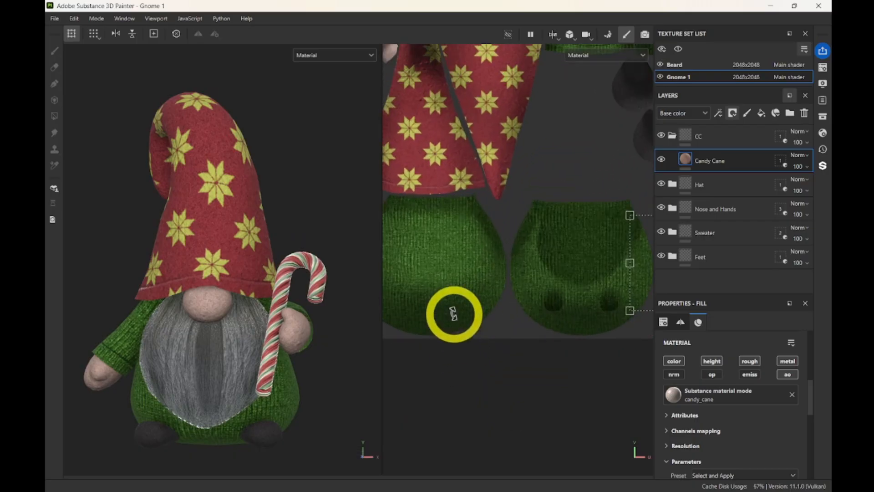
pyautogui.scroll(-2, 511, 250)
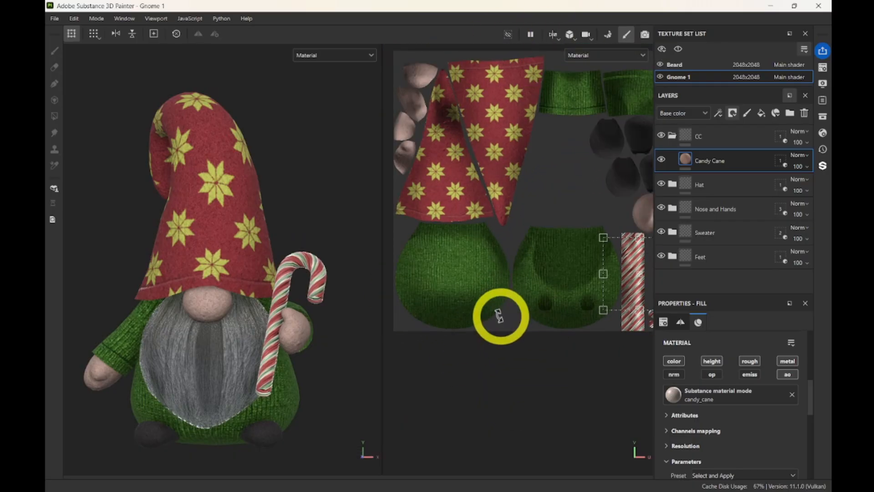
pyautogui.scroll(-2, 511, 316)
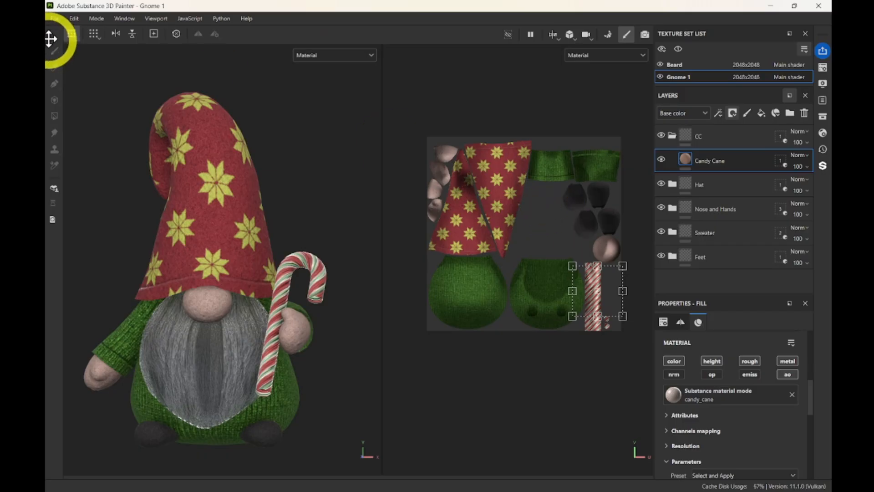
# Reopen Export textures at the Output Templates tab.
pyautogui.click(54, 20)
pyautogui.click(89, 165)
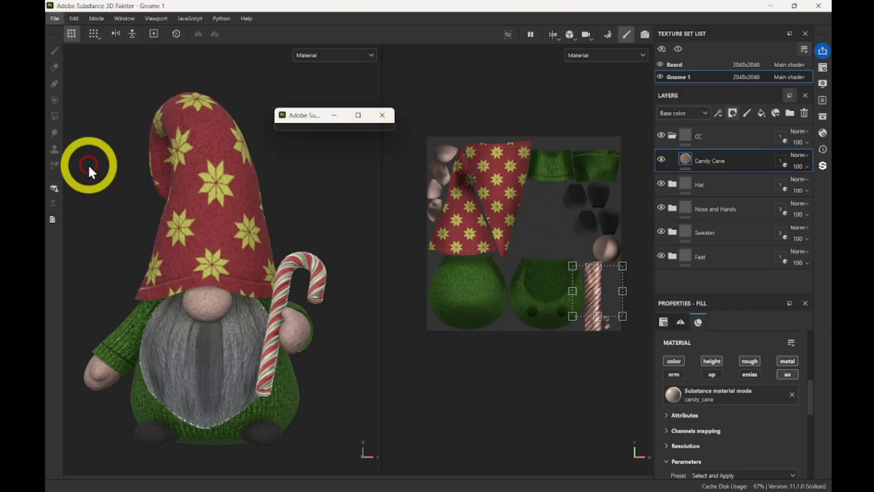
pyautogui.click(223, 73)
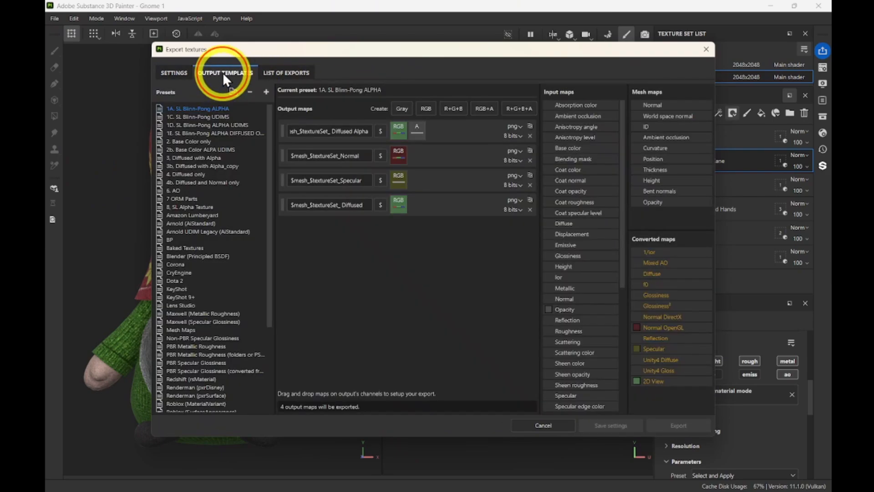
# On the SL Blinn-Phong preset, map 2D View into the Diffused output's RGB channels.
pyautogui.scroll(-5, 225, 408)
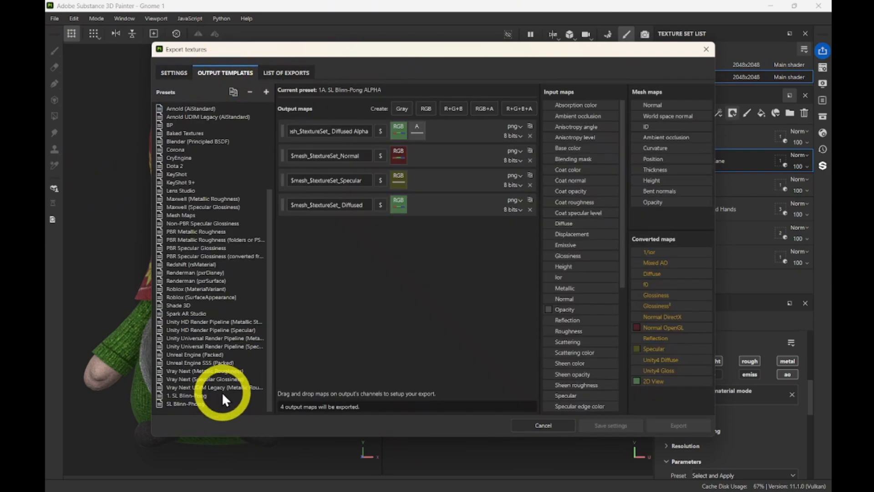
pyautogui.click(195, 396)
pyautogui.click(184, 403)
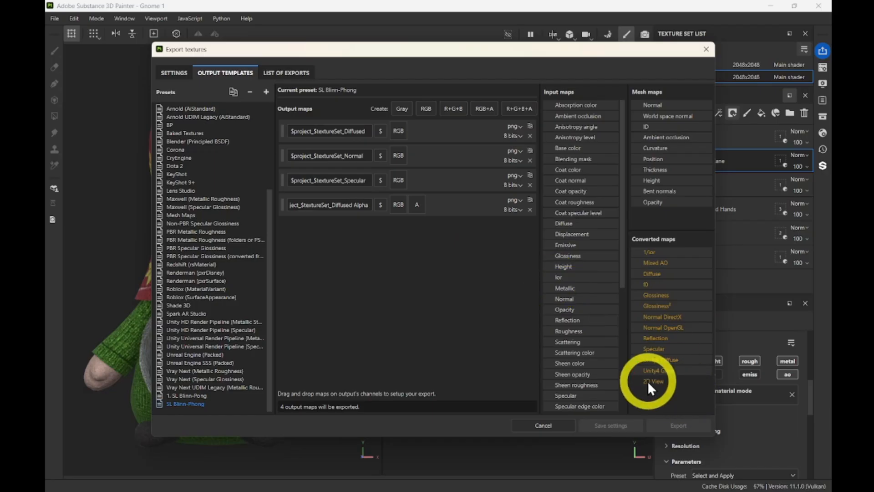
pyautogui.moveTo(647, 380); pyautogui.dragTo(398, 132)
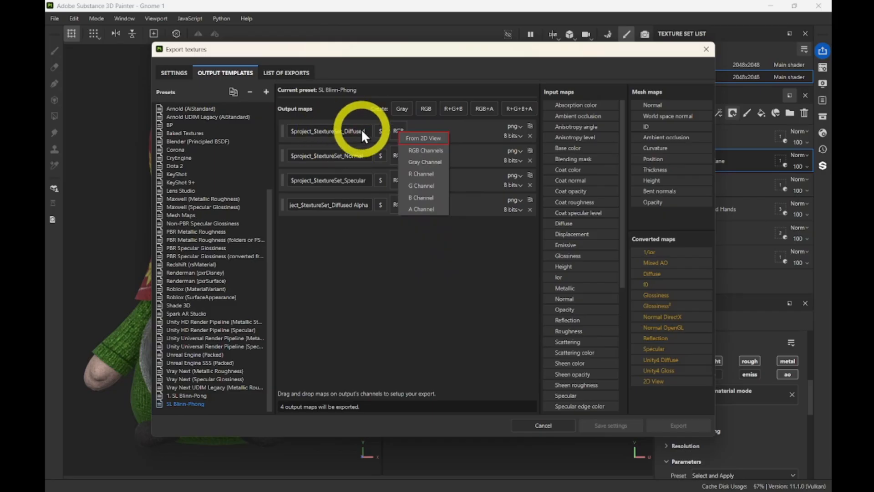
pyautogui.click(412, 150)
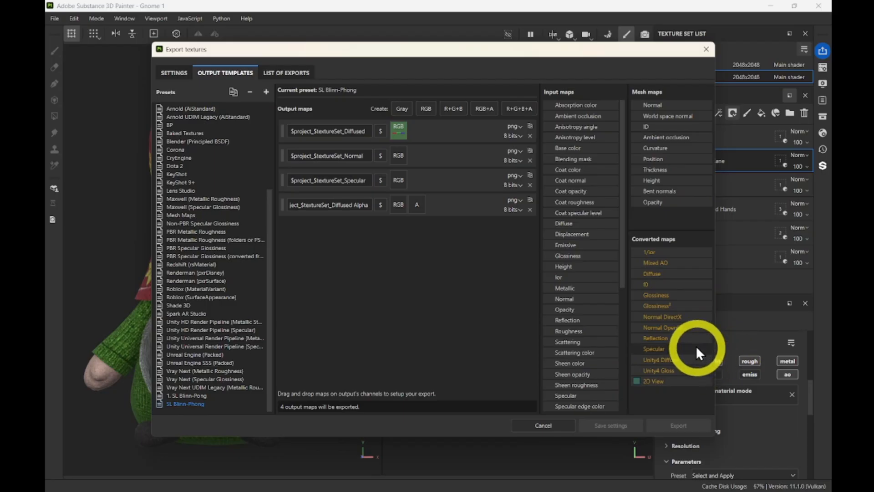
# Check the 1. SL Blinn-Pong preset, then map Normal OpenGL into SL Blinn-Phong's Normal RGB.
pyautogui.click(670, 330)
pyautogui.moveTo(670, 330)
pyautogui.mouseDown()
pyautogui.moveTo(519, 231)
pyautogui.moveTo(431, 195)
pyautogui.moveTo(739, 329)
pyautogui.moveTo(681, 337)
pyautogui.mouseUp()
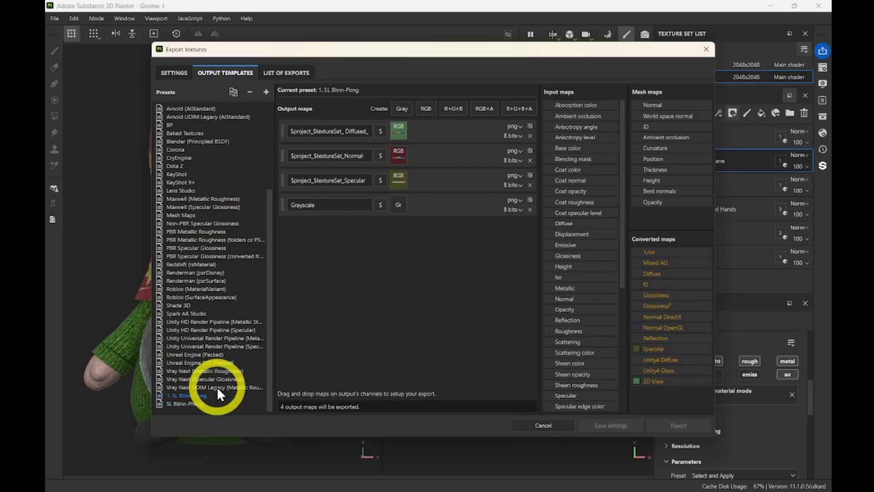
pyautogui.click(193, 403)
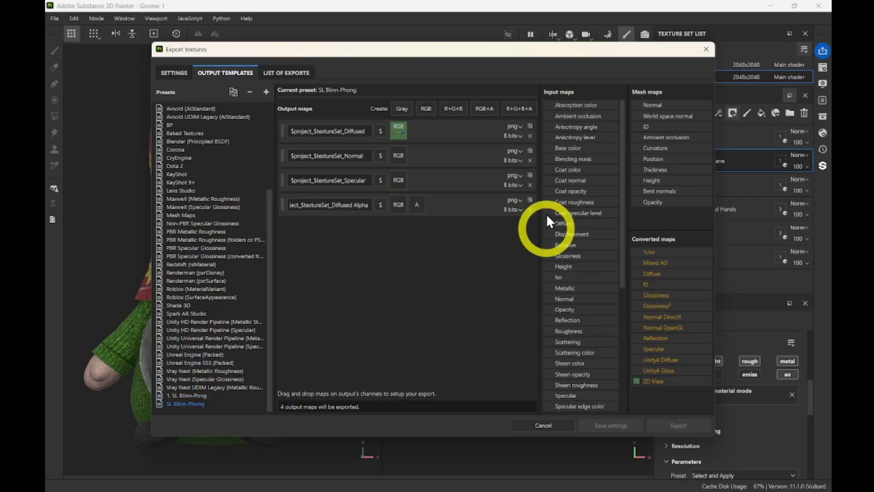
pyautogui.moveTo(665, 328)
pyautogui.mouseDown()
pyautogui.moveTo(396, 150)
pyautogui.moveTo(398, 159)
pyautogui.mouseUp()
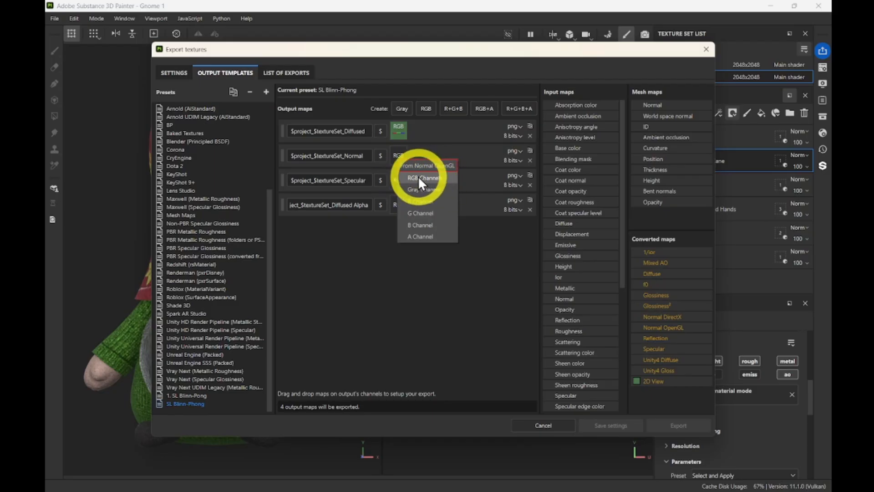
pyautogui.click(431, 177)
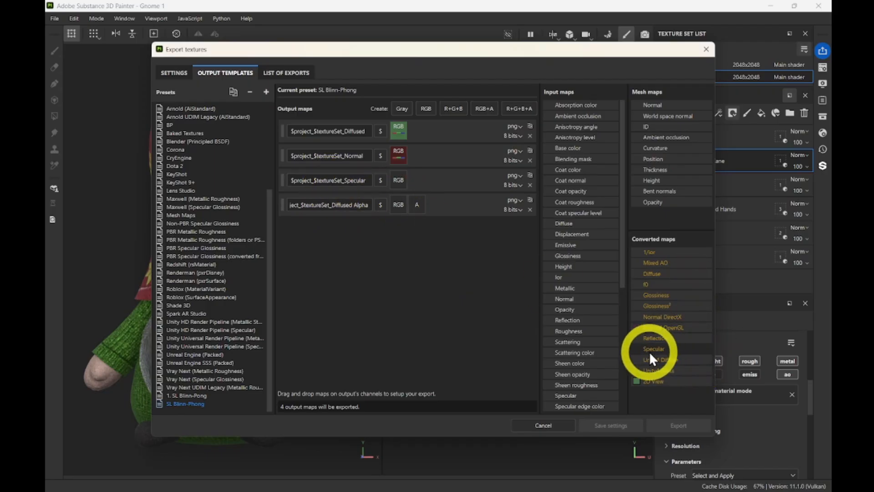
# Feed converted Specular into the Specular output as gray, and 2D View into Diffused Alpha's RGB.
pyautogui.moveTo(650, 349); pyautogui.dragTo(423, 205)
pyautogui.moveTo(398, 183); pyautogui.dragTo(398, 182)
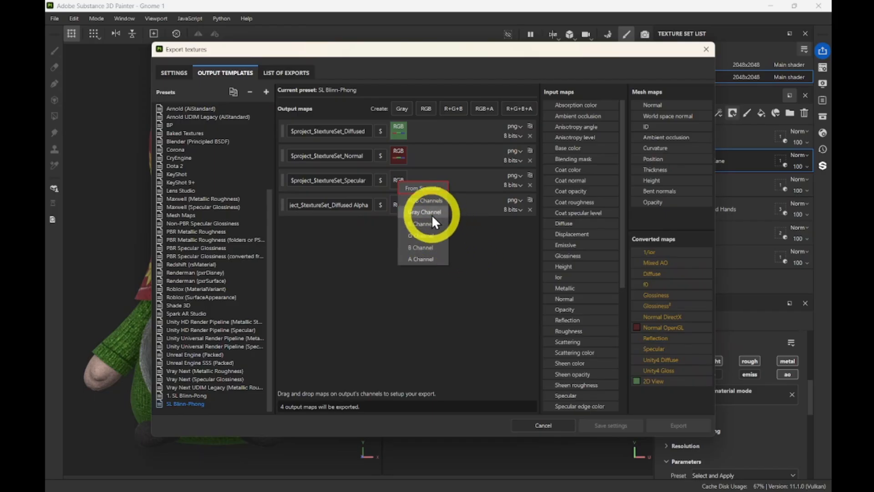
pyautogui.click(419, 213)
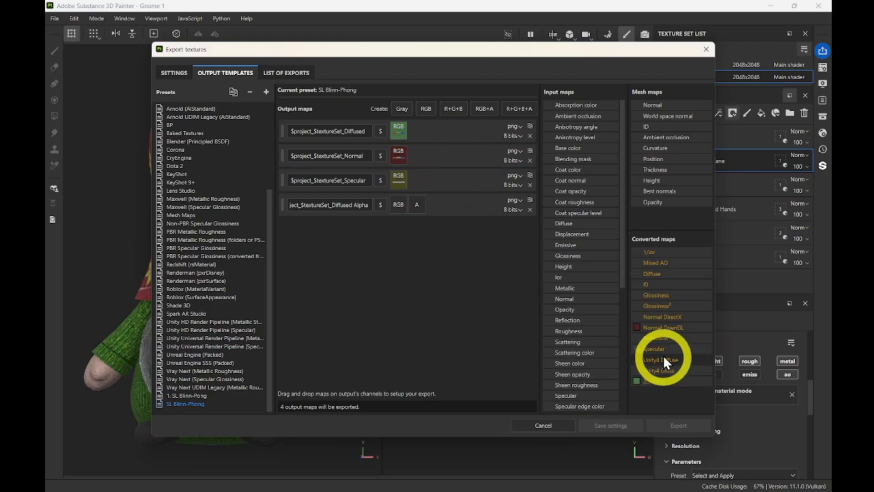
pyautogui.moveTo(644, 349); pyautogui.dragTo(401, 180)
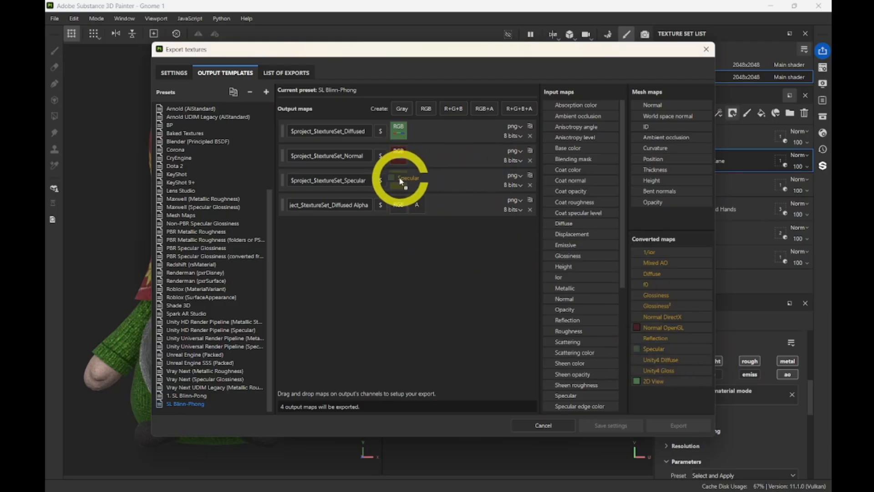
pyautogui.click(420, 208)
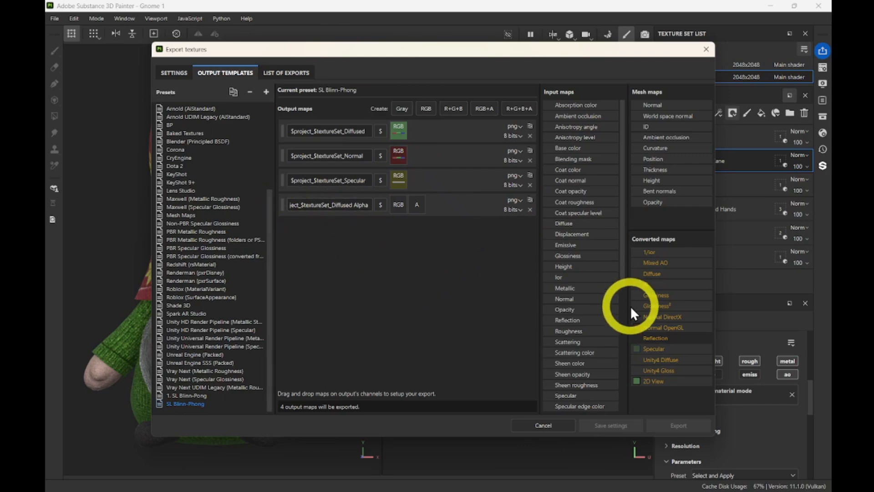
pyautogui.moveTo(662, 381); pyautogui.dragTo(400, 206)
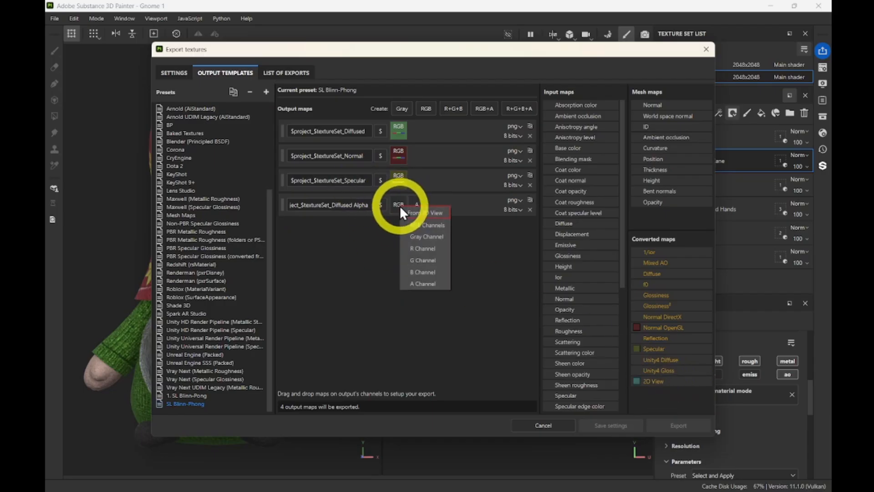
pyautogui.click(420, 227)
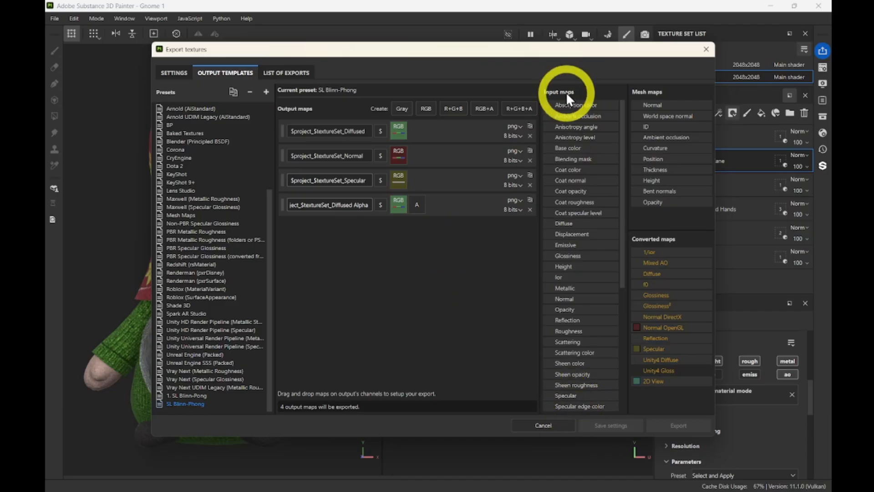
# Drop the Opacity input map onto the Diffused Alpha output's A channel in SL Blinn-Phong.
pyautogui.scroll(-3, 579, 320)
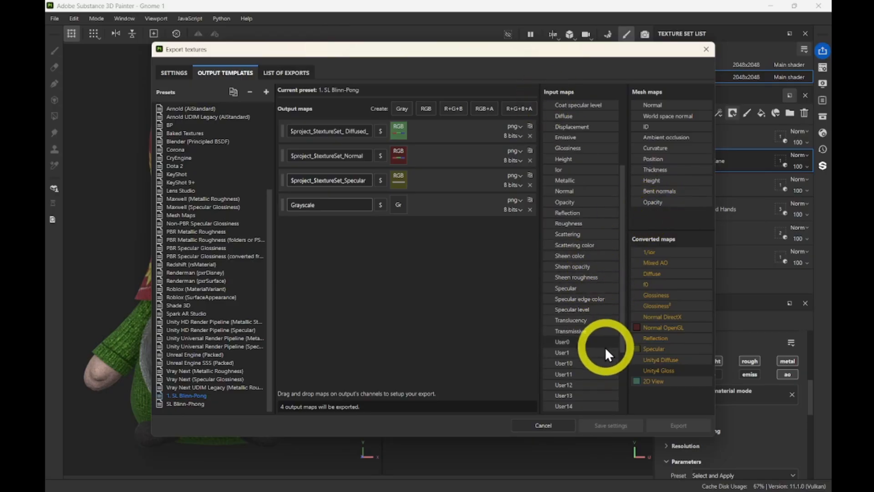
pyautogui.scroll(-3, 606, 346)
pyautogui.scroll(3, 603, 352)
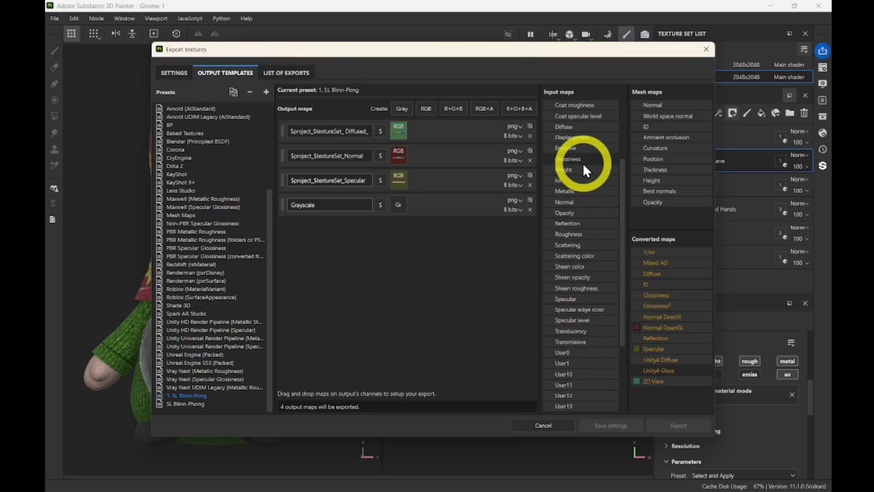
pyautogui.moveTo(564, 213); pyautogui.dragTo(586, 234)
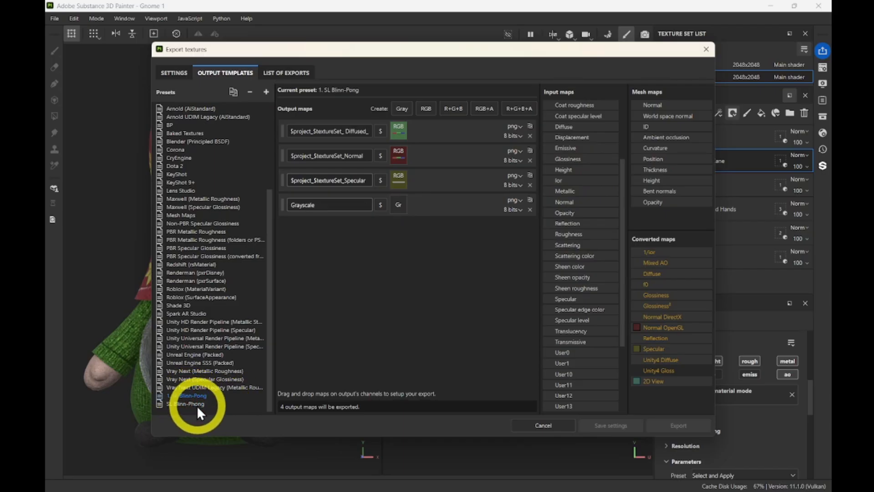
pyautogui.click(194, 405)
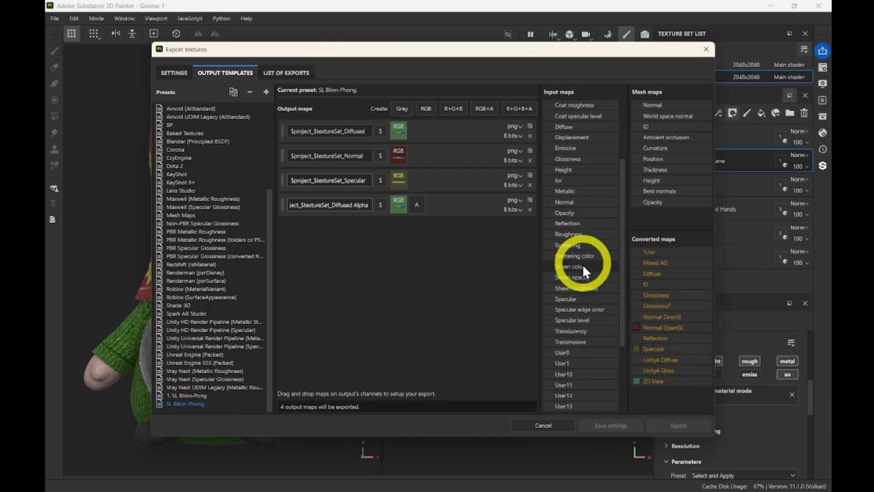
pyautogui.moveTo(569, 209); pyautogui.dragTo(416, 203)
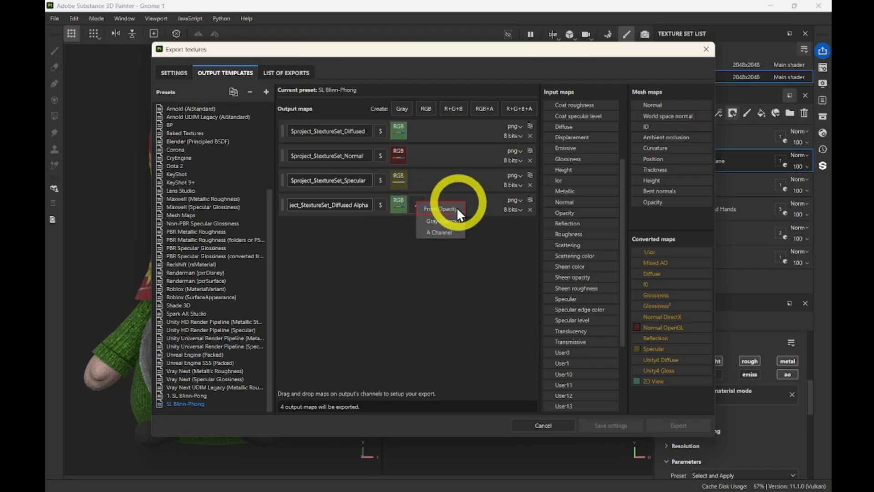
pyautogui.click(442, 221)
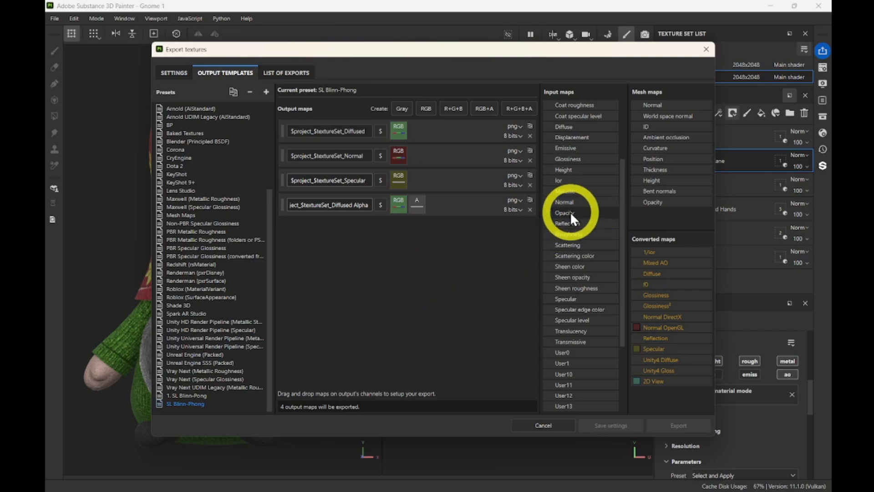
pyautogui.moveTo(558, 214); pyautogui.dragTo(417, 202)
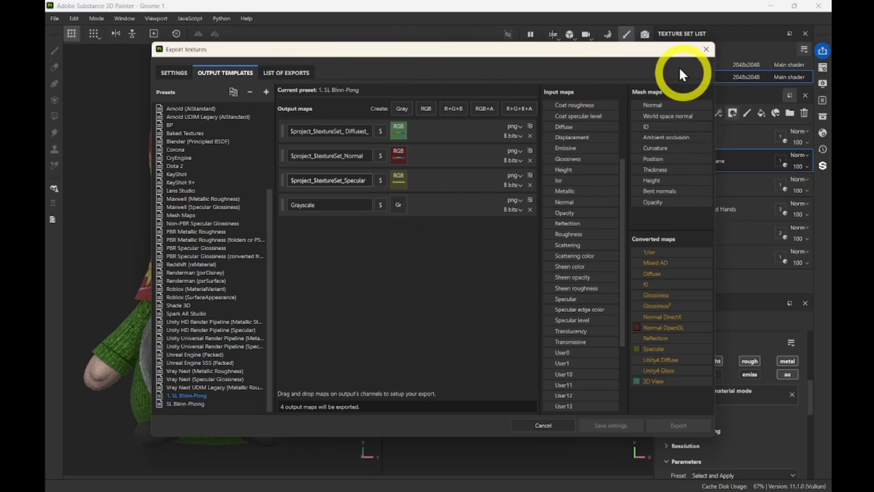
pyautogui.moveTo(633, 50); pyautogui.dragTo(592, 44)
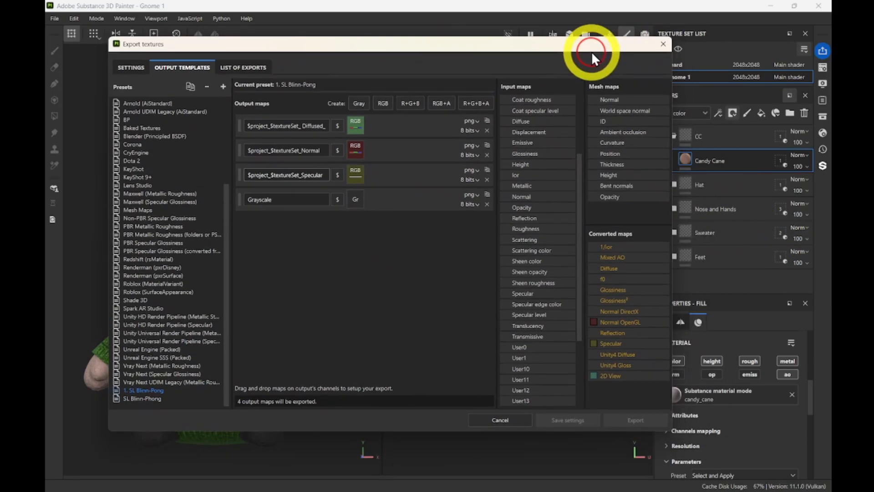
# Reassign Opacity to Diffused Alpha's A channel, confirm the channel choice, and end on SL Blinn-Phong.
pyautogui.click(146, 397)
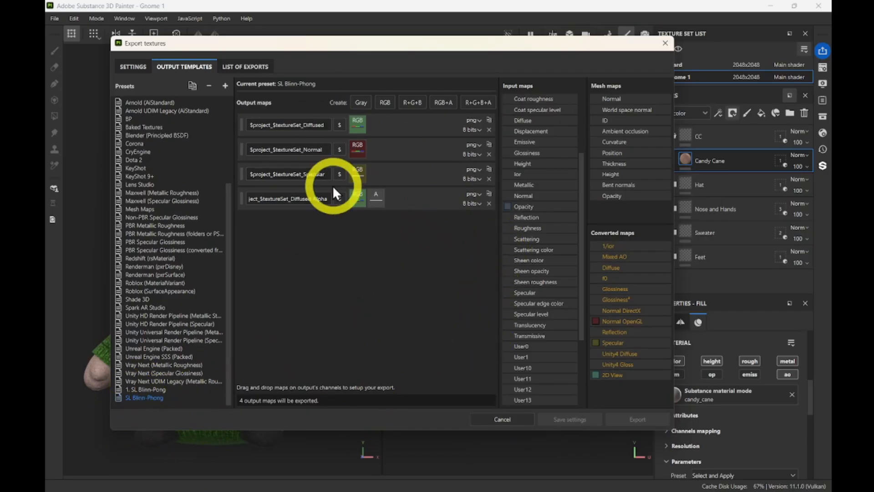
pyautogui.moveTo(517, 43); pyautogui.dragTo(504, 44)
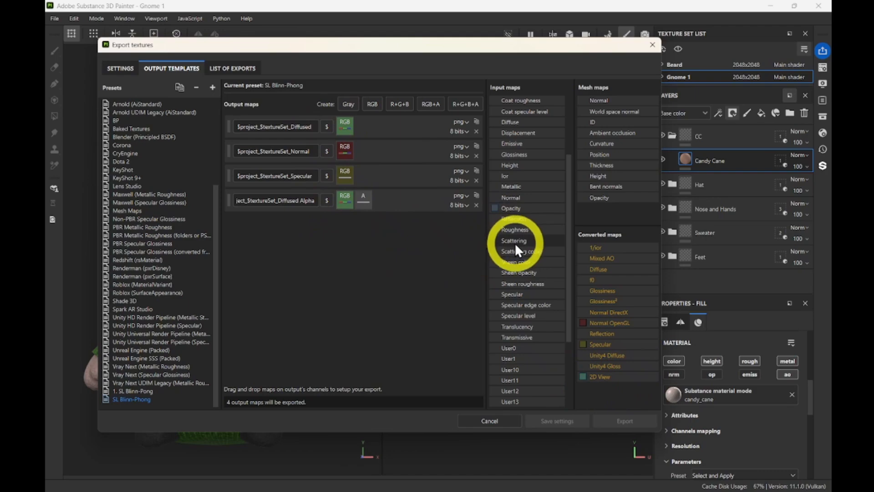
pyautogui.moveTo(509, 208); pyautogui.dragTo(362, 197)
pyautogui.moveTo(508, 209); pyautogui.dragTo(364, 203)
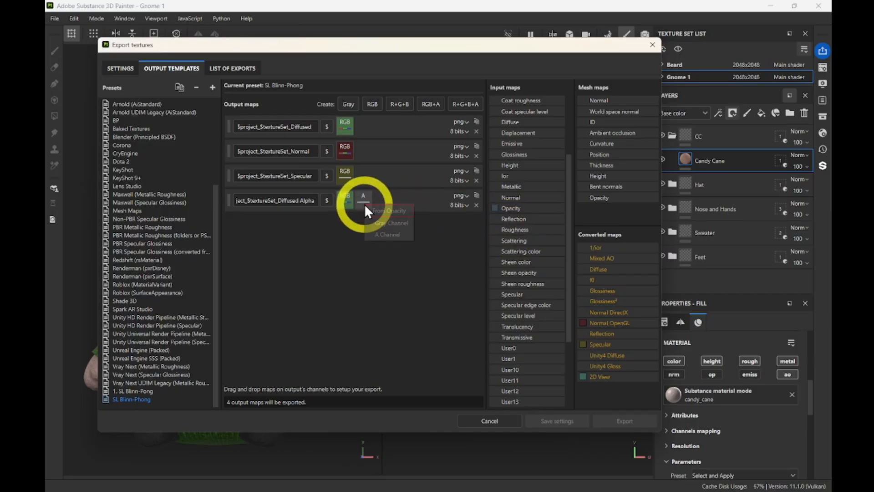
pyautogui.click(384, 221)
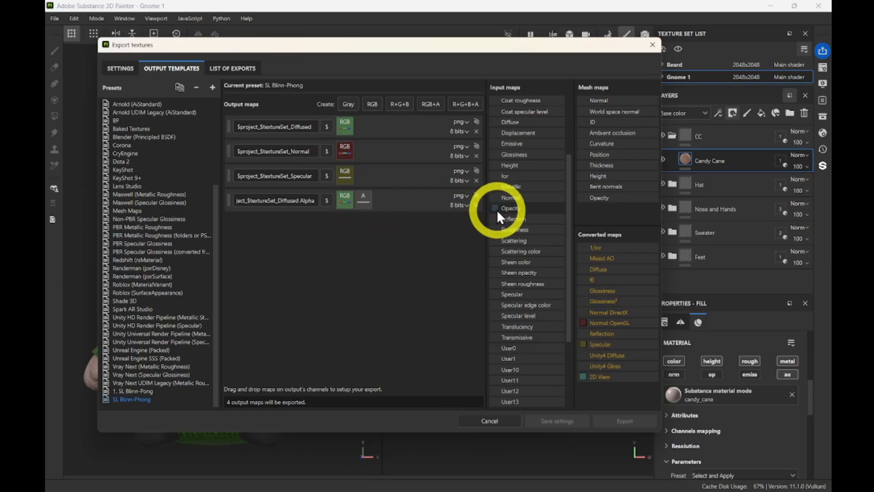
pyautogui.moveTo(544, 208); pyautogui.dragTo(367, 206)
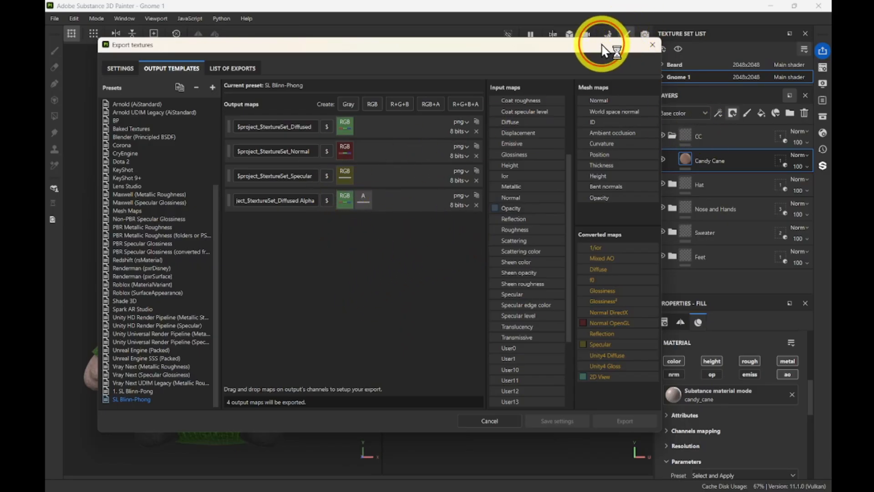
pyautogui.moveTo(627, 45); pyautogui.dragTo(621, 44)
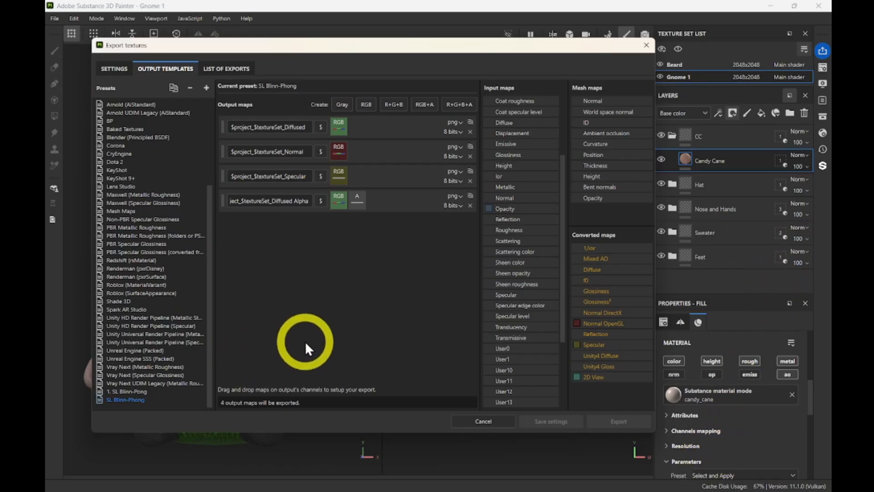
pyautogui.press('Up')
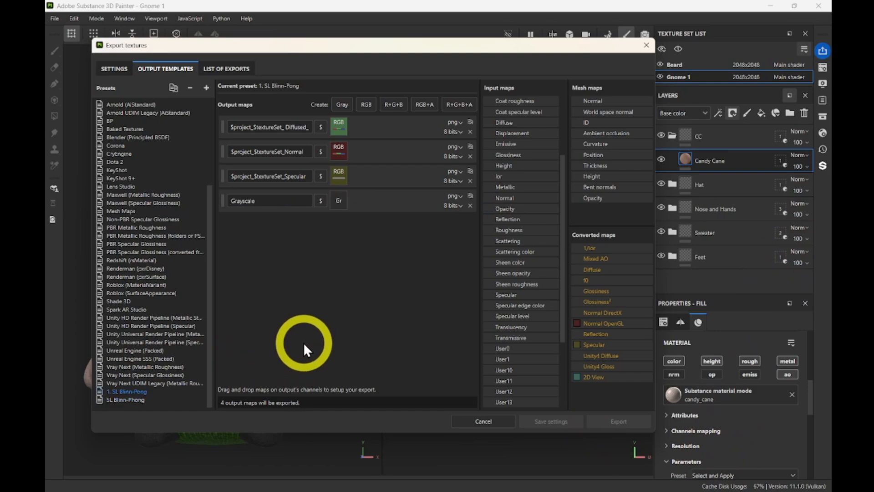
pyautogui.click(119, 400)
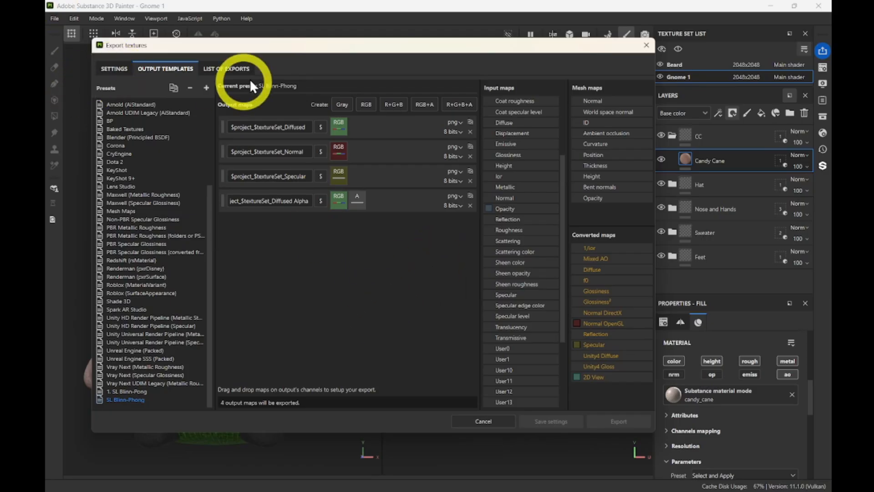
# Set Output template to SL Blinn-Phong in Settings and review the eight 1024 png exports.
pyautogui.click(116, 68)
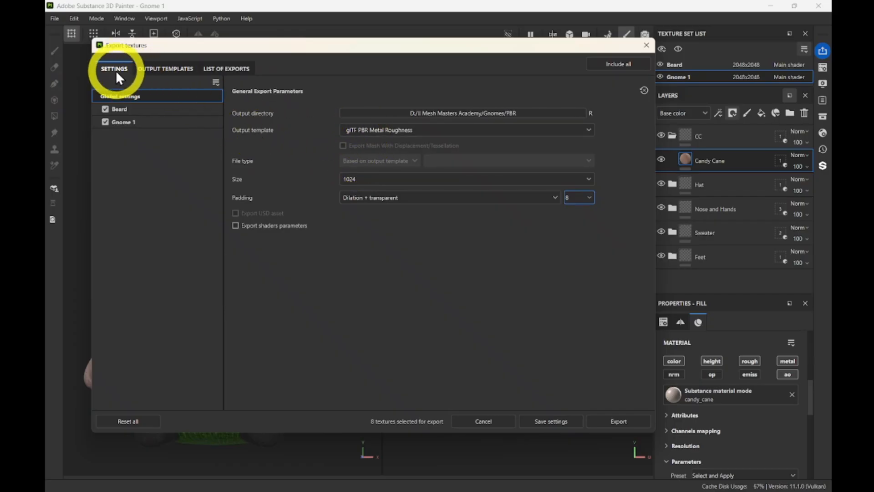
pyautogui.click(371, 129)
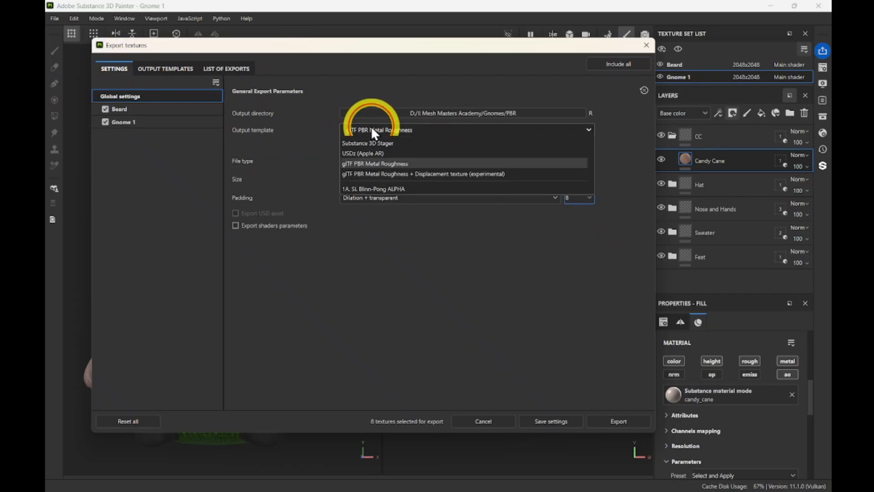
pyautogui.scroll(-10, 512, 191)
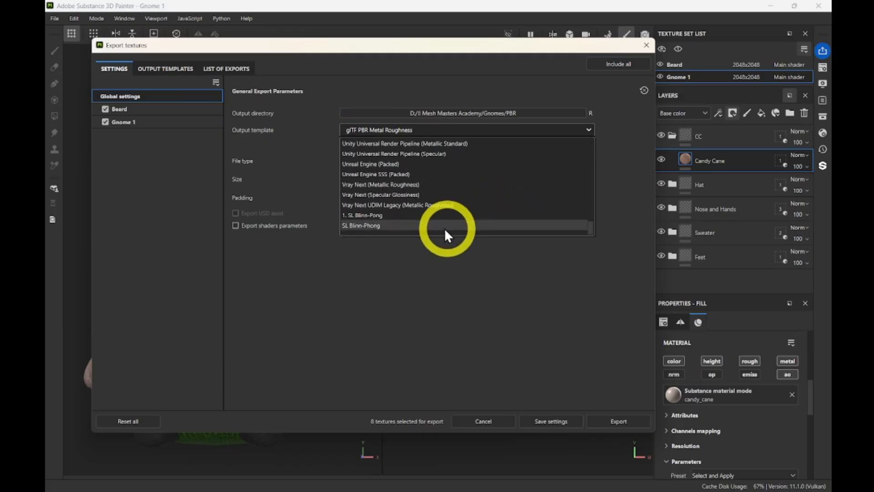
pyautogui.click(349, 226)
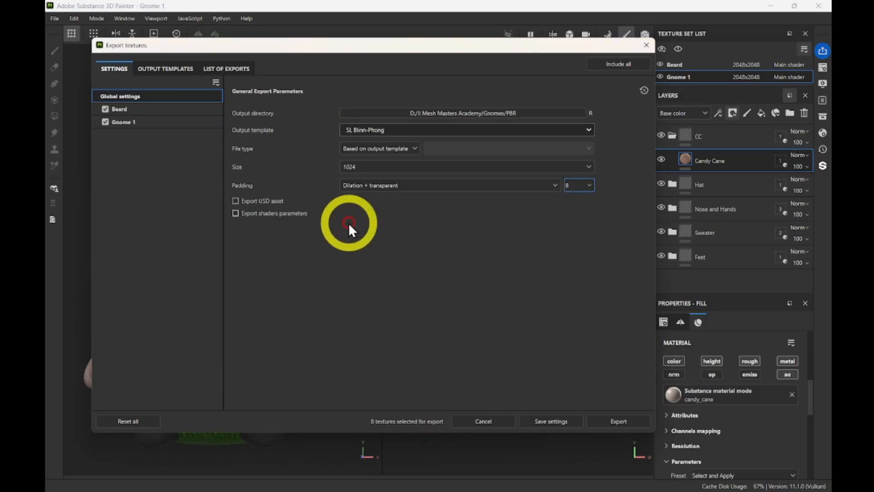
pyautogui.click(222, 70)
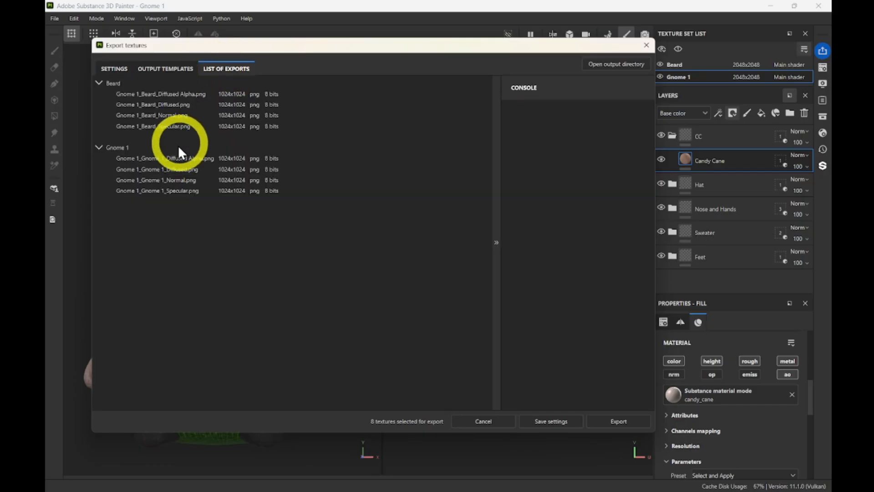
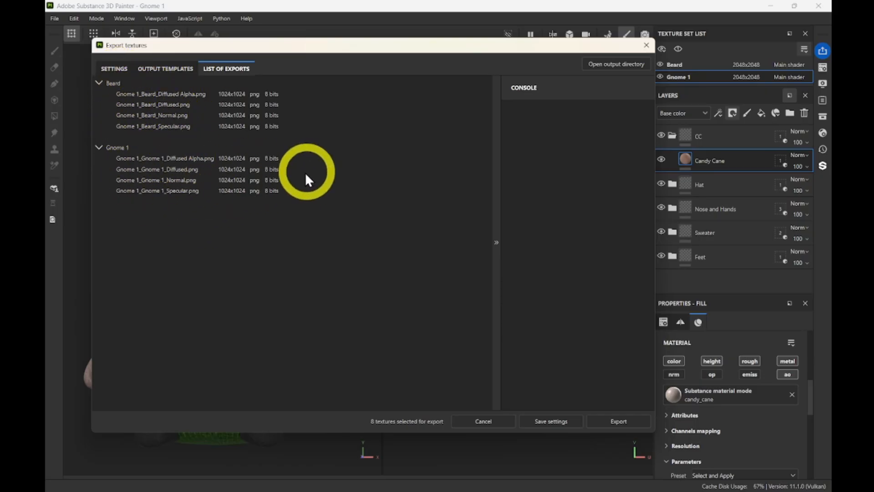
# Return to the export Settings tab and bring up the output directory folder picker.
pyautogui.click(114, 69)
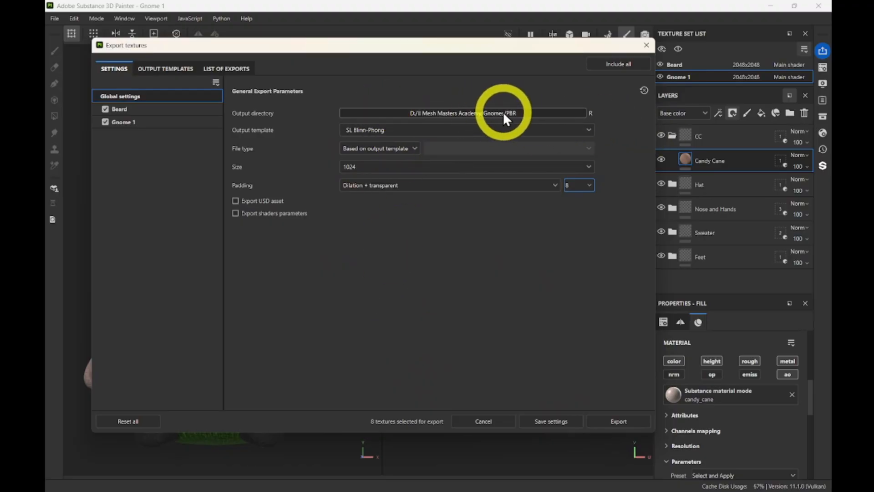
pyautogui.click(489, 113)
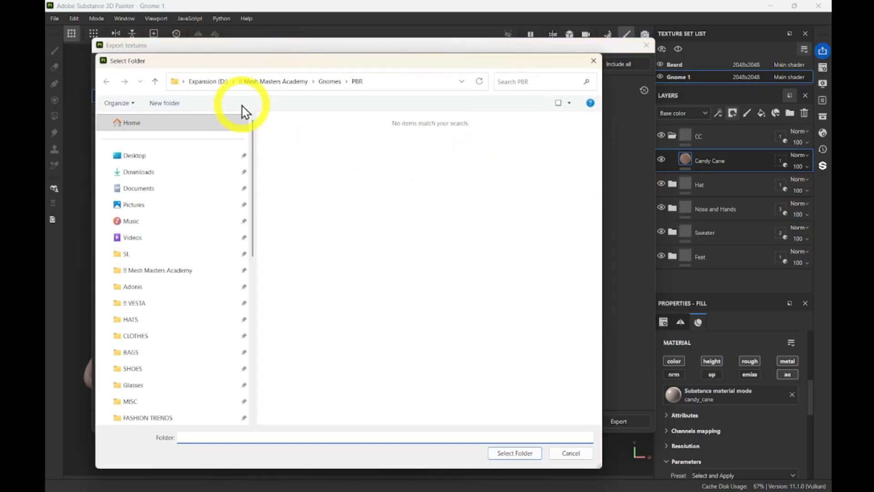
# Create a new folder named BP inside Gnomes and select it as the export output directory.
pyautogui.click(154, 81)
pyautogui.rightClick(336, 222)
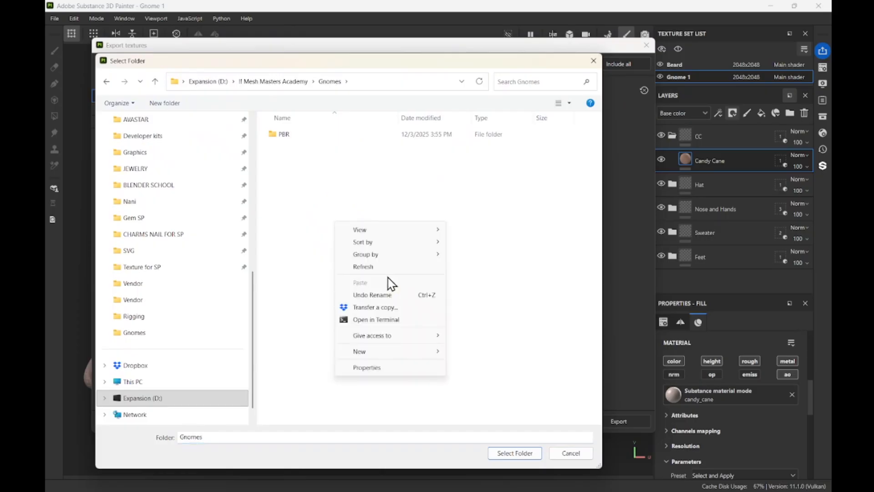
pyautogui.moveTo(367, 351)
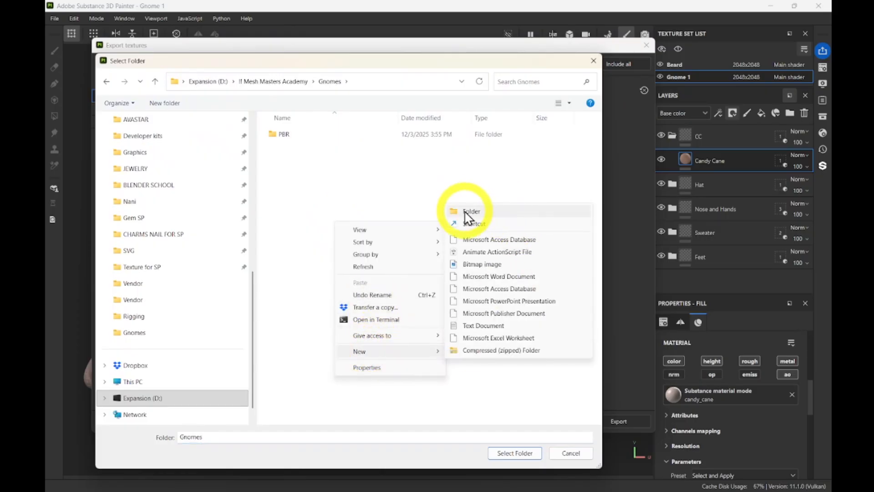
pyautogui.click(476, 200)
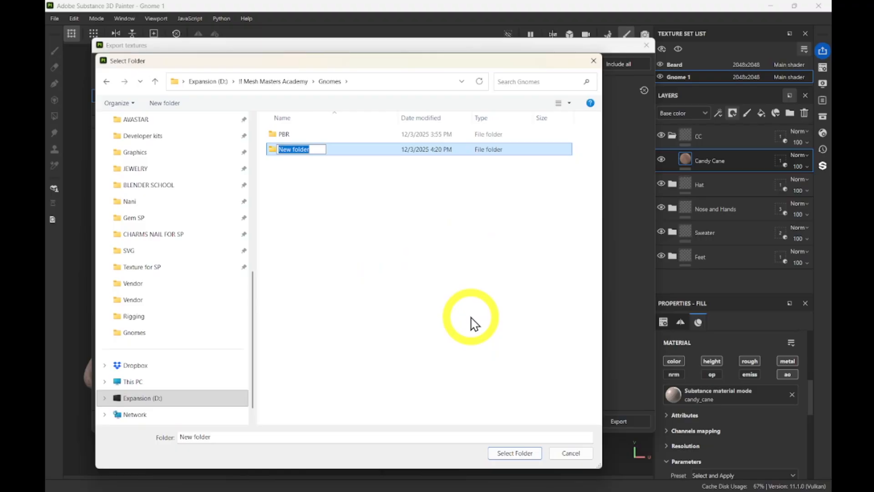
pyautogui.write('BP')
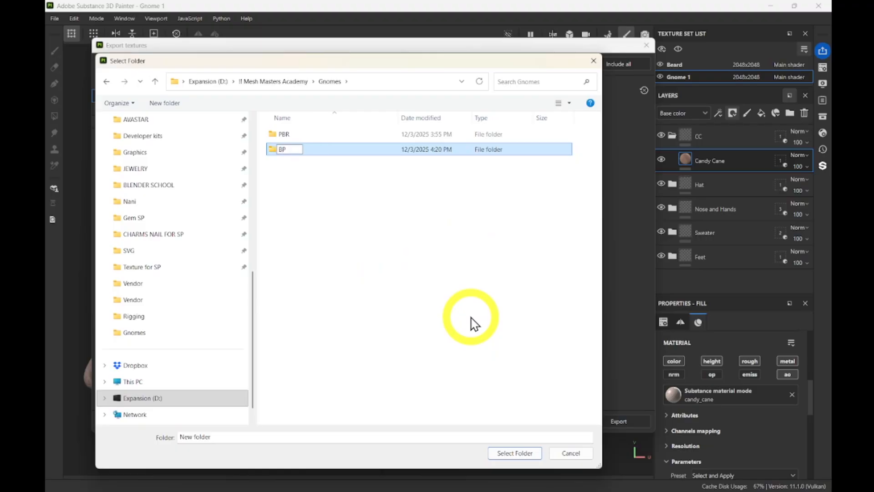
pyautogui.doubleClick(309, 149)
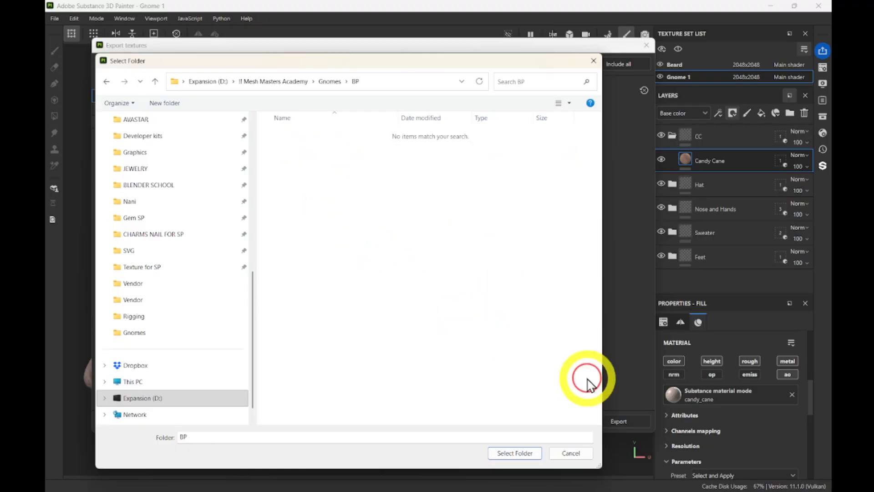
pyautogui.click(505, 454)
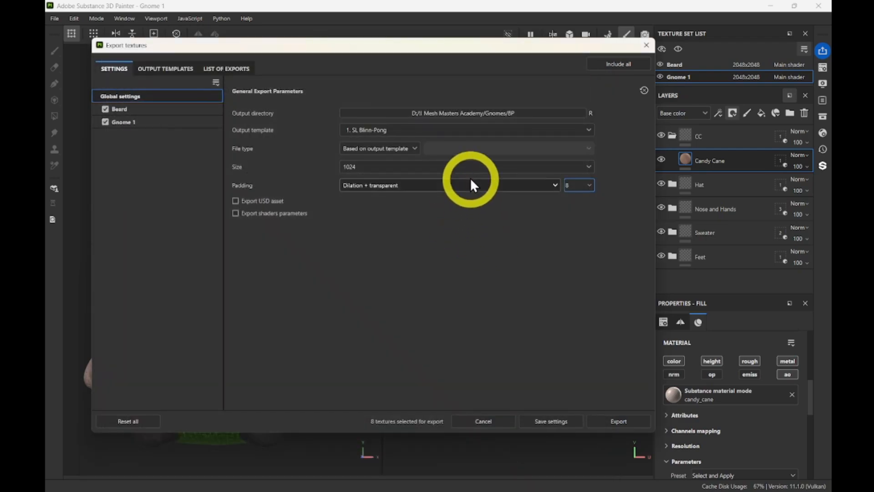
# Choose the SL Blinn-Phong output template and review its output map setup.
pyautogui.click(368, 132)
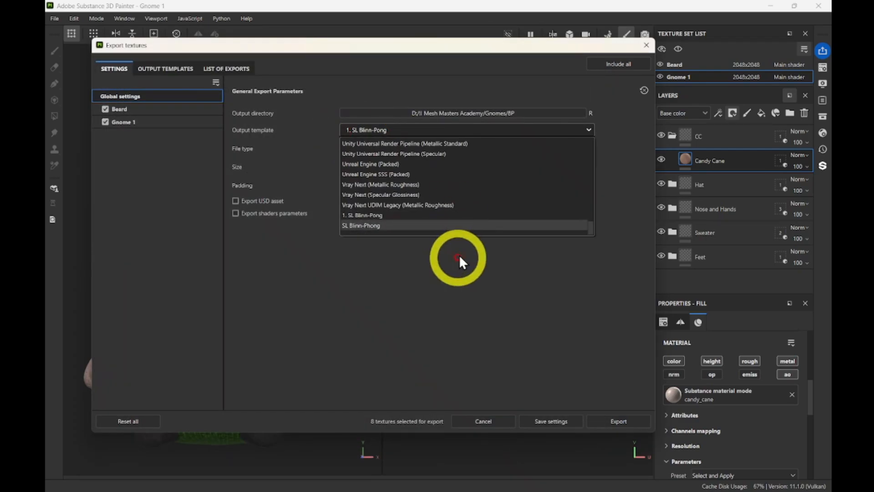
pyautogui.click(417, 230)
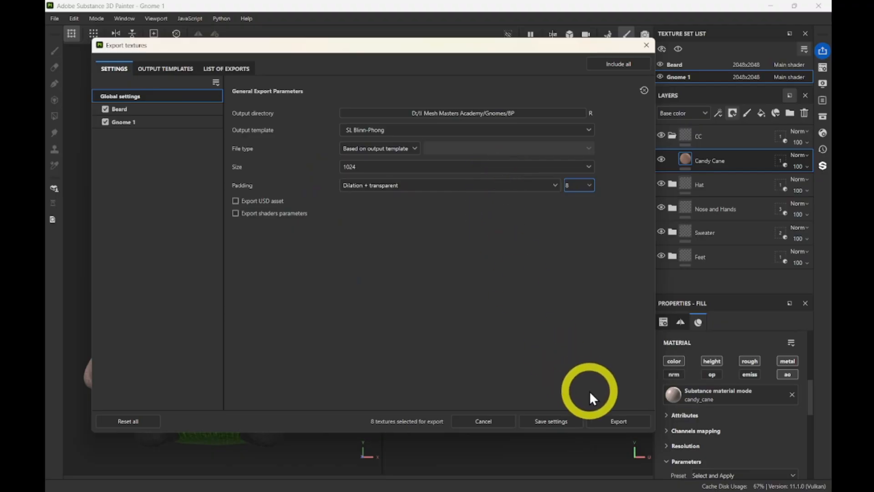
pyautogui.click(363, 150)
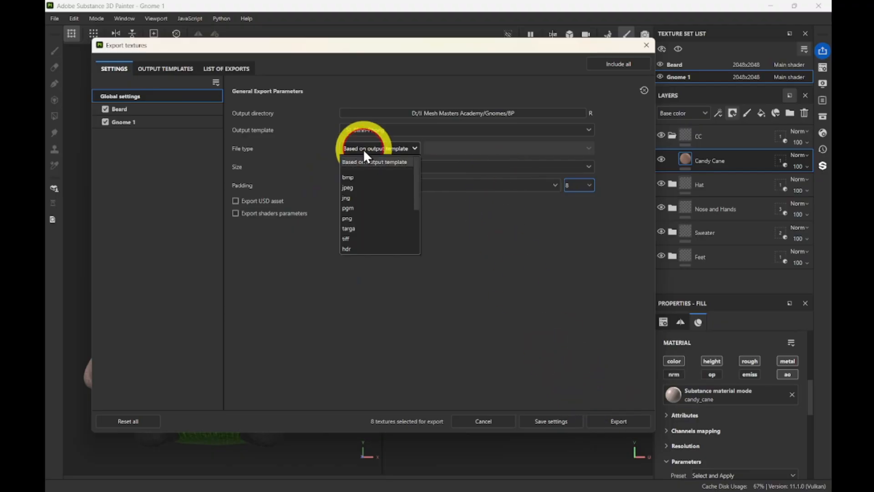
pyautogui.click(365, 146)
pyautogui.click(365, 147)
pyautogui.click(386, 144)
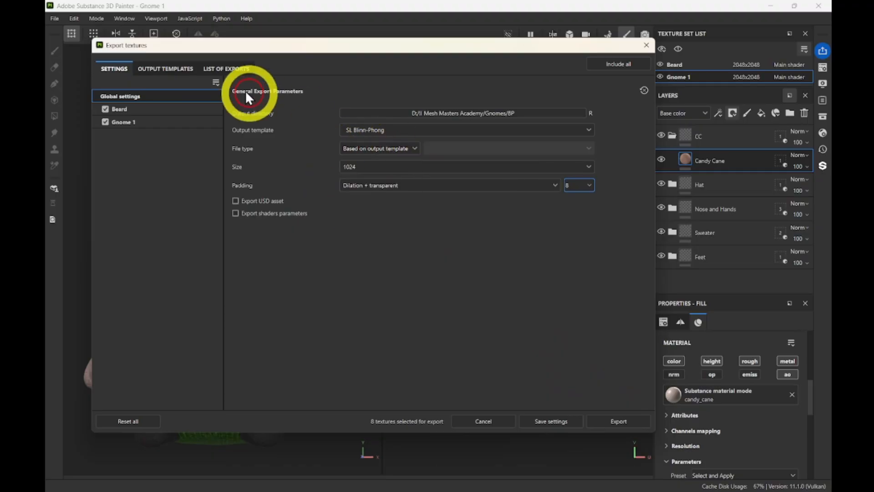
pyautogui.click(164, 72)
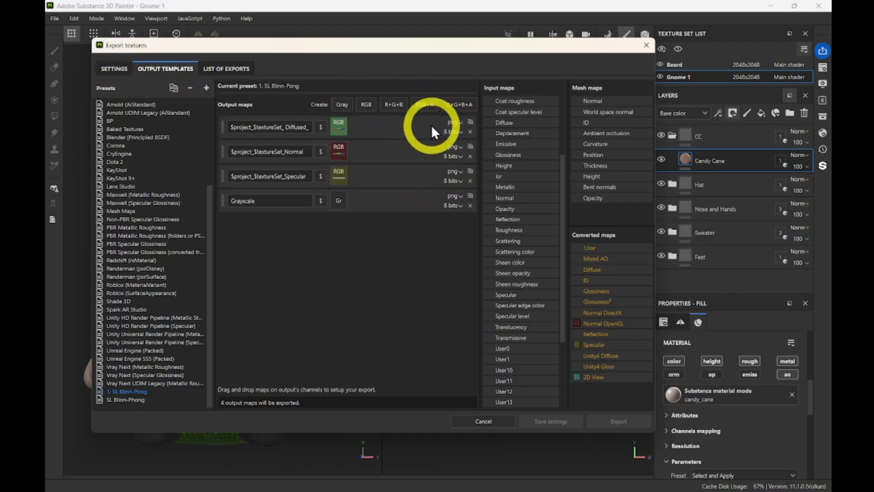
pyautogui.click(120, 69)
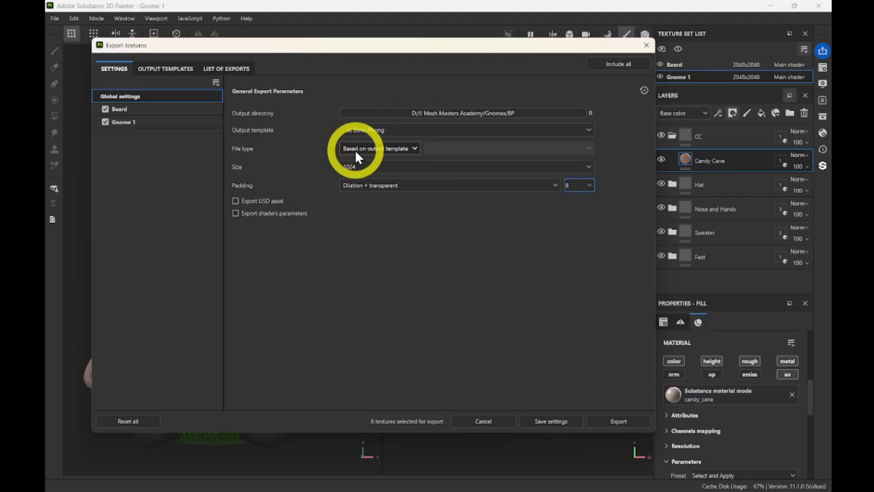
# Set the file type to png and export all eight textures to the BP folder.
pyautogui.click(399, 148)
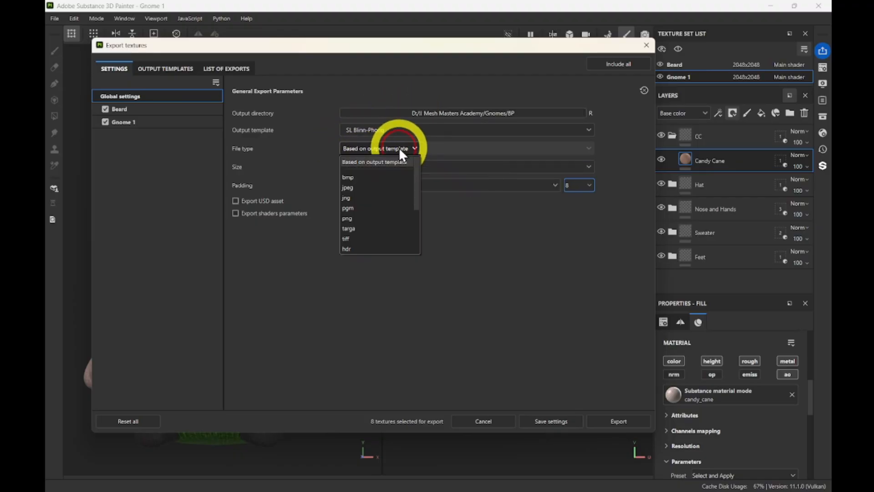
pyautogui.click(349, 219)
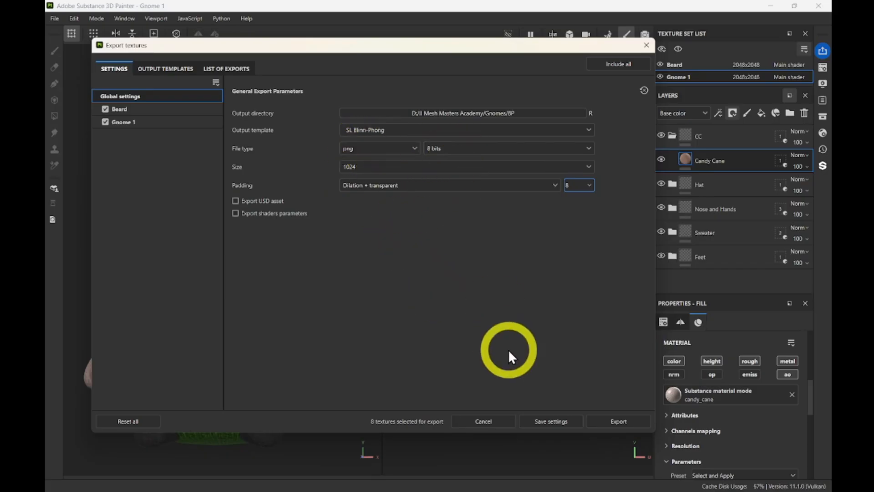
pyautogui.click(623, 421)
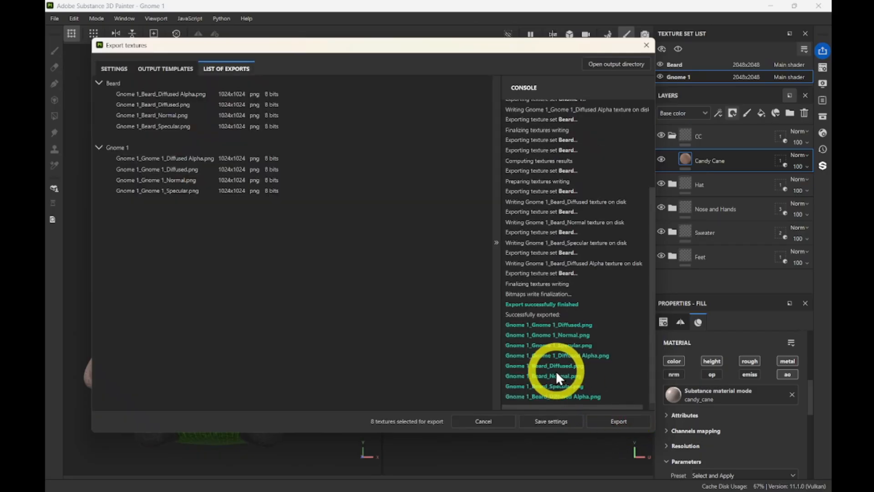
pyautogui.click(601, 64)
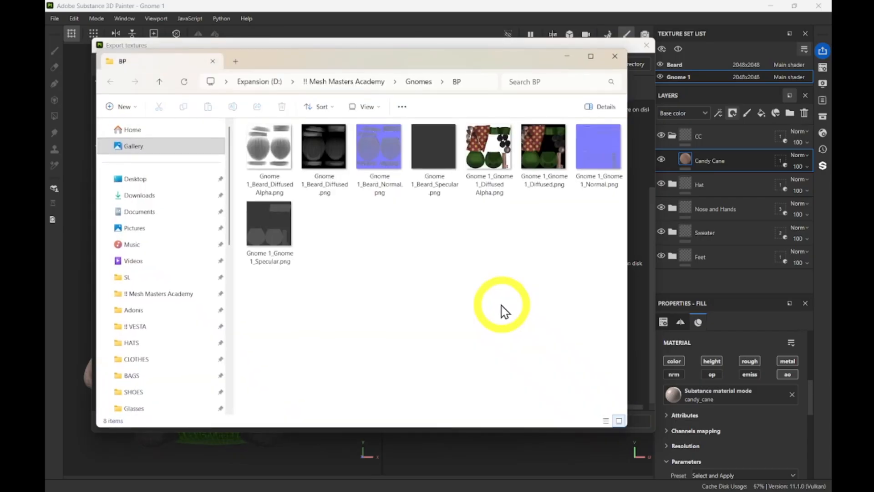
# Enlarge and inspect the Beard Diffused Alpha, Diffused, Normal and Specular PNGs, then minimise Explorer and close the export dialog.
pyautogui.click(271, 139)
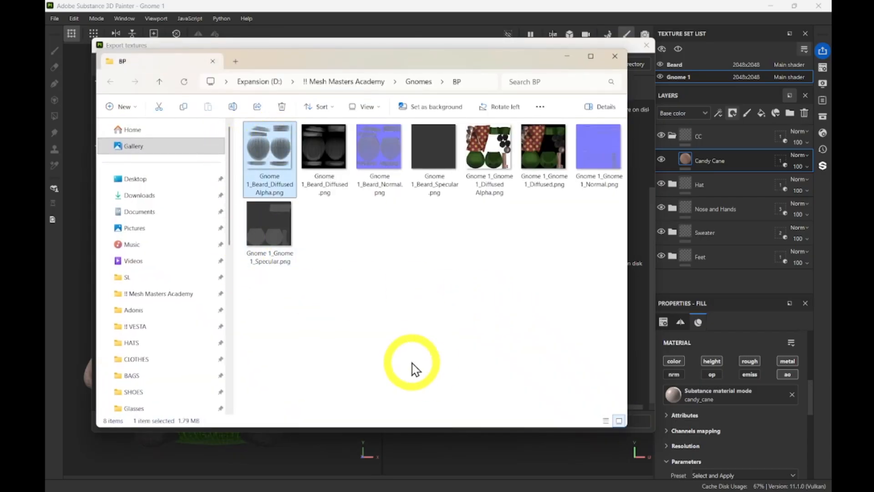
pyautogui.keyDown('ctrl'); pyautogui.scroll(2, 416, 306); pyautogui.keyUp('ctrl')
pyautogui.keyDown('ctrl'); pyautogui.scroll(2, 460, 351); pyautogui.keyUp('ctrl')
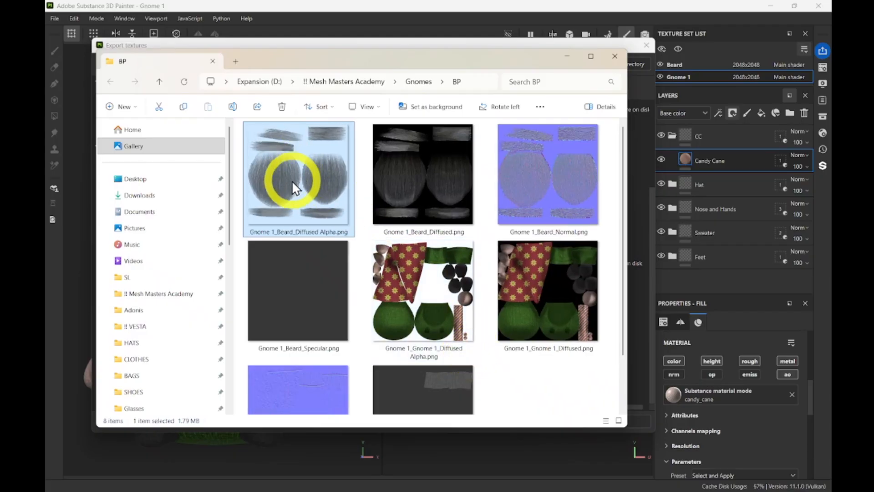
pyautogui.click(407, 163)
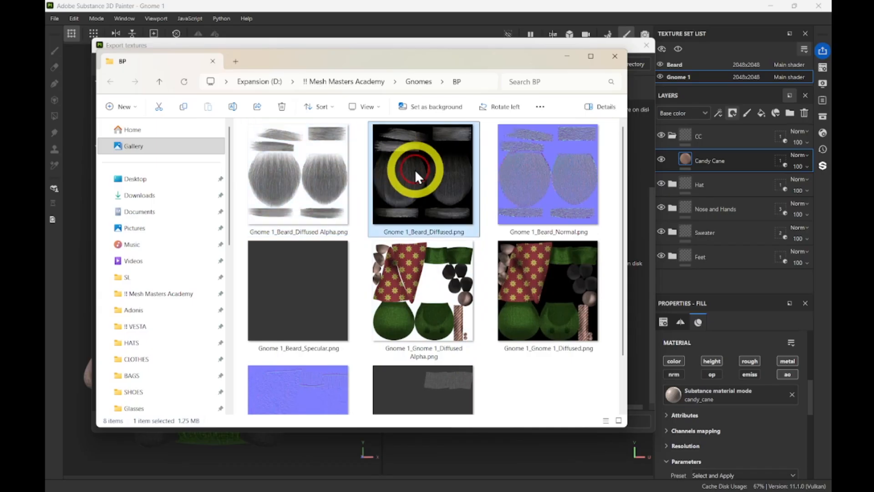
pyautogui.click(556, 165)
pyautogui.click(288, 299)
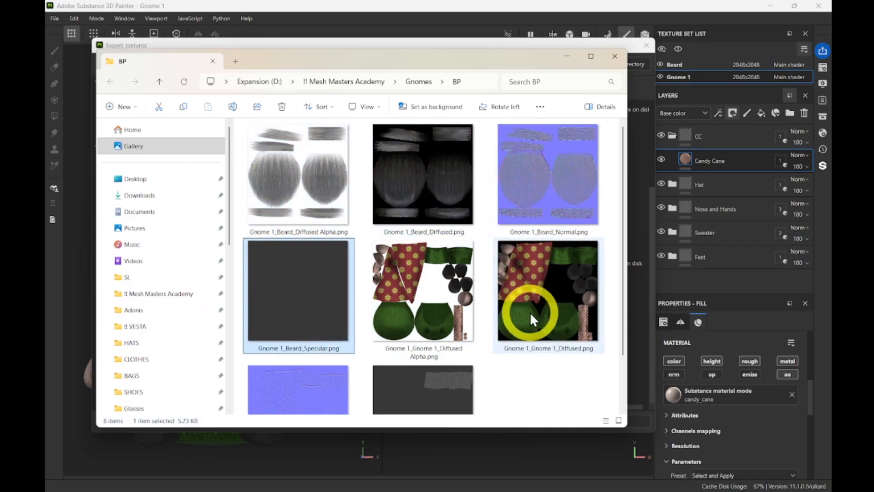
pyautogui.scroll(-2, 531, 314)
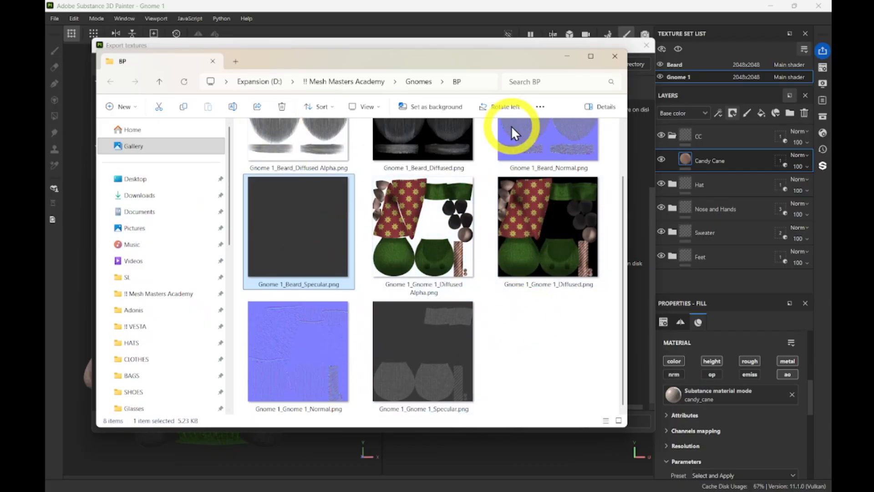
pyautogui.click(571, 60)
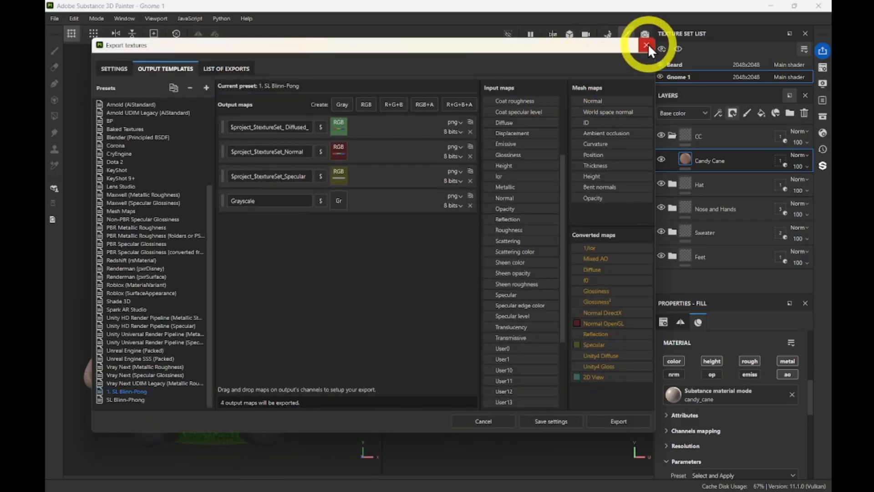
pyautogui.click(646, 45)
pyautogui.moveTo(473, 486)
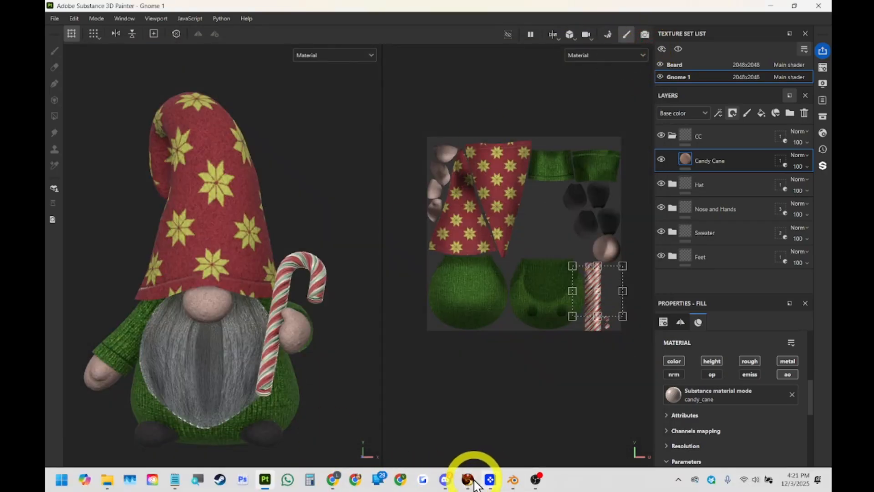
# Bring Firestorm forward and show the inventory's Textures folder contents.
pyautogui.click(469, 482)
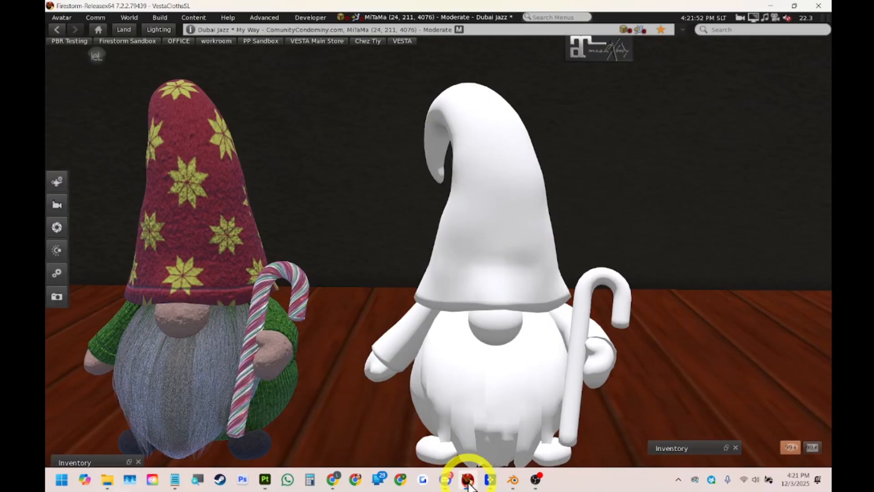
pyautogui.rightClick(507, 228)
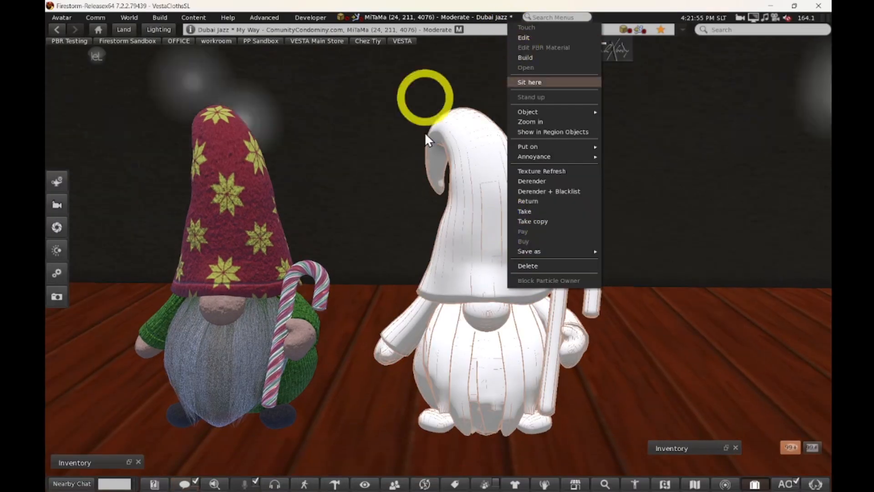
pyautogui.click(129, 461)
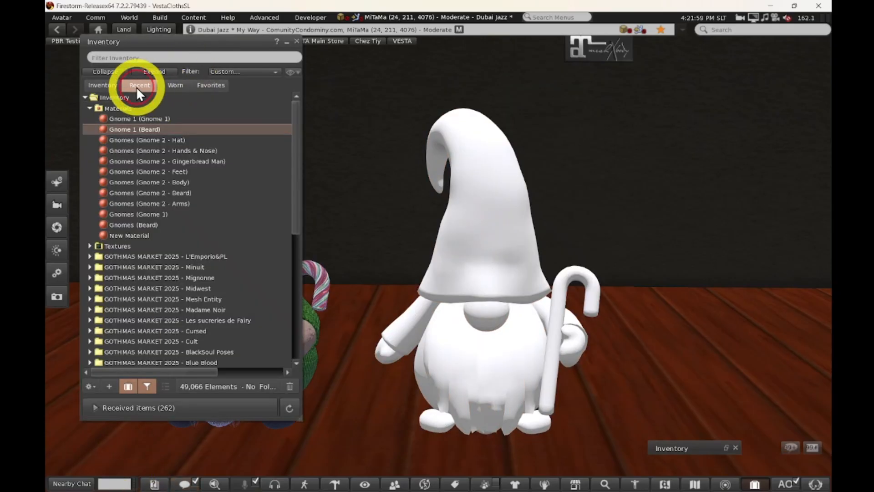
pyautogui.click(91, 108)
pyautogui.click(90, 118)
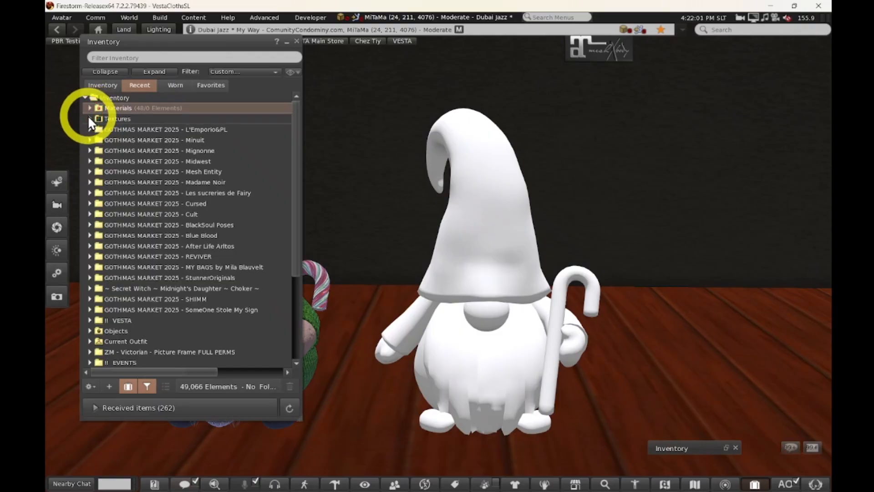
pyautogui.click(159, 131)
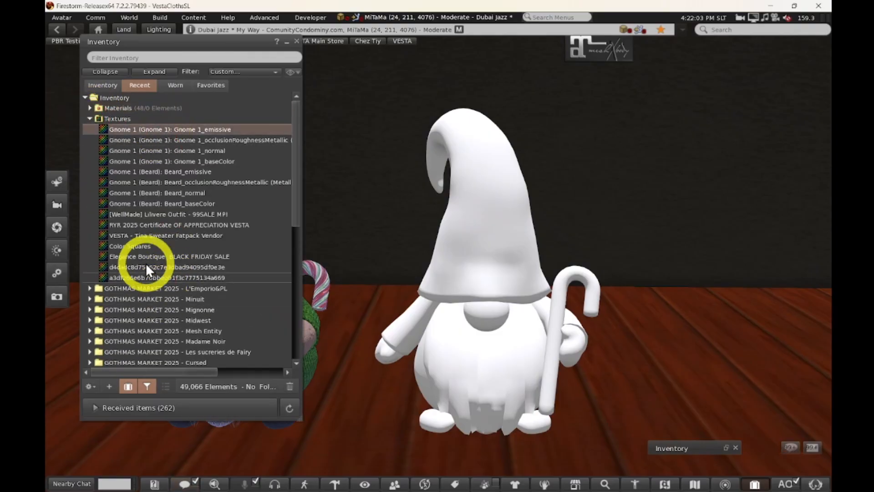
# Clear the Recent Items filter, select all old Gnome textures, and delete them.
pyautogui.click(239, 71)
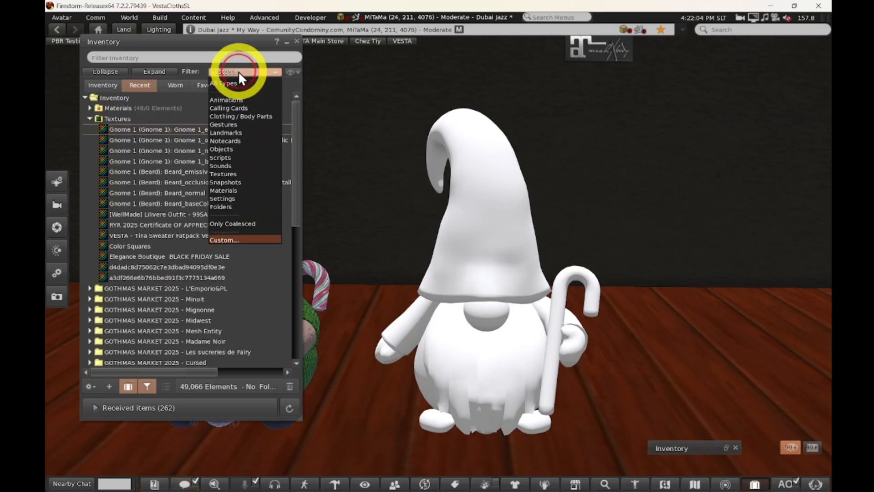
pyautogui.click(232, 240)
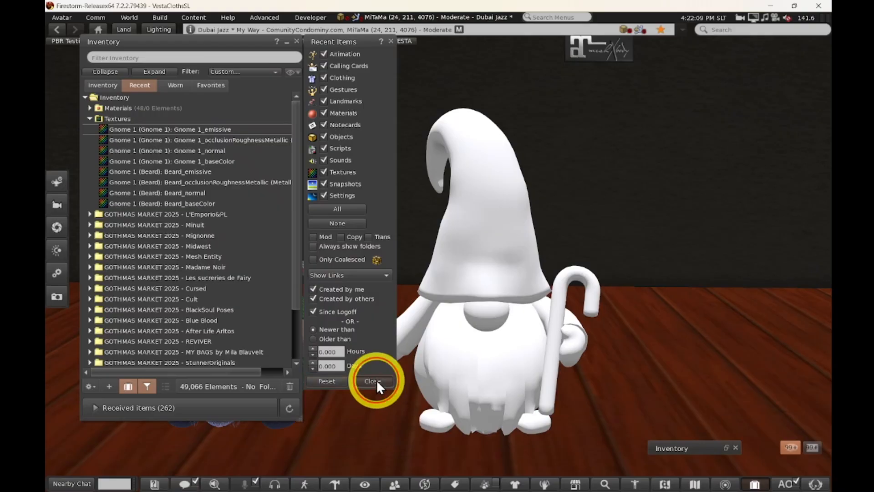
pyautogui.click(376, 381)
pyautogui.click(151, 131)
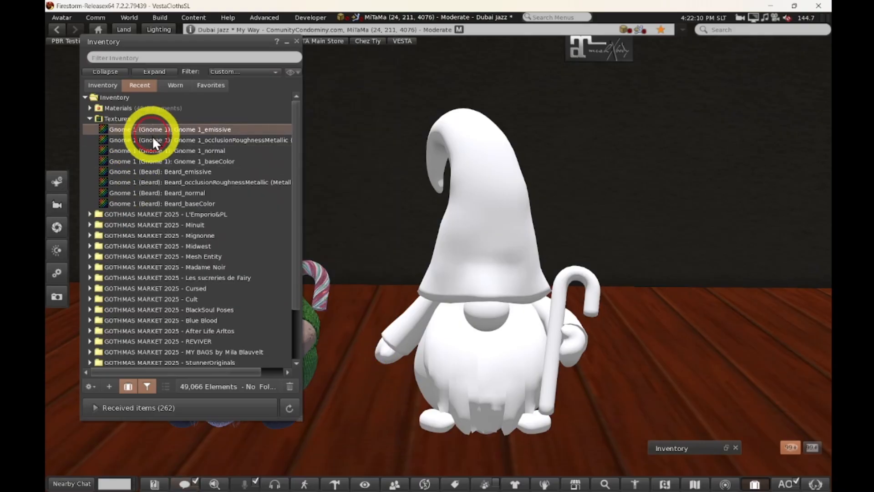
pyautogui.keyDown('shift'); pyautogui.click(163, 204); pyautogui.keyUp('shift')
pyautogui.rightClick(160, 160)
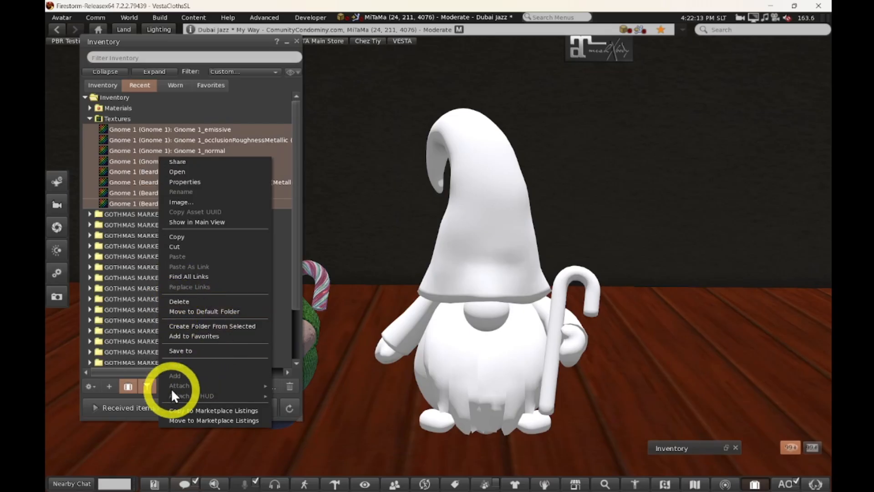
pyautogui.click(182, 302)
# Expand the Materials folder and move the inventory window further left.
pyautogui.click(89, 108)
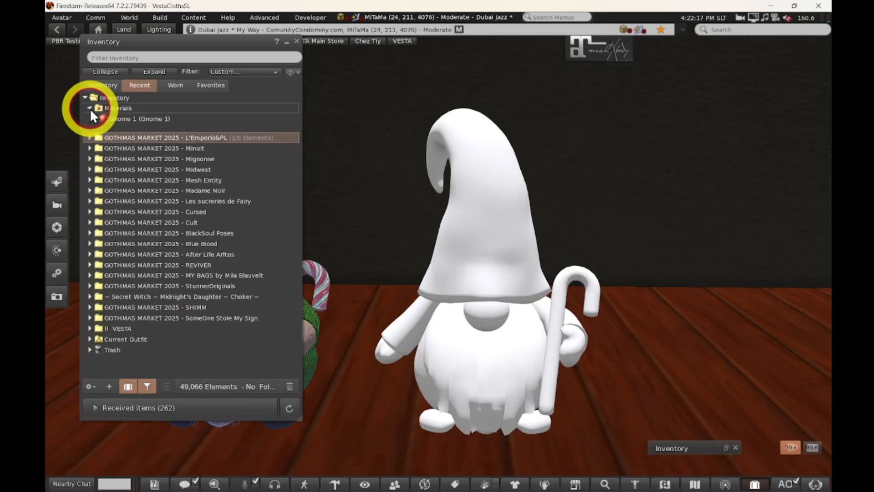
pyautogui.click(109, 386)
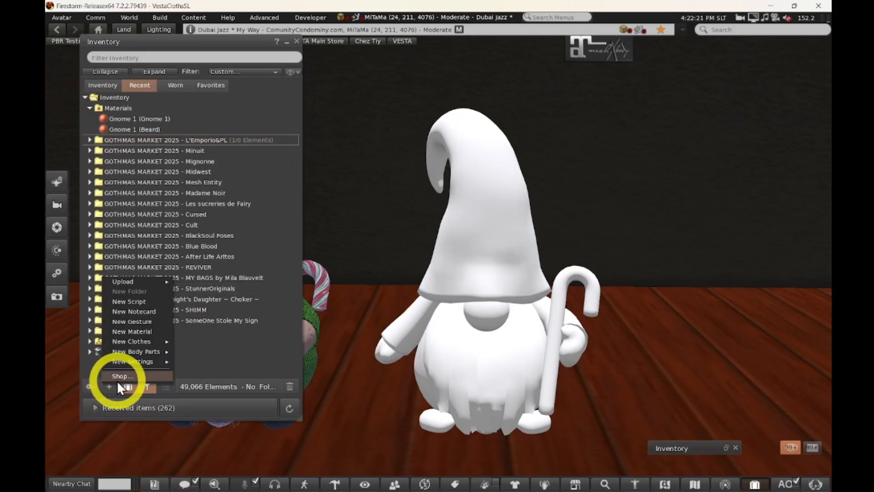
pyautogui.moveTo(136, 278)
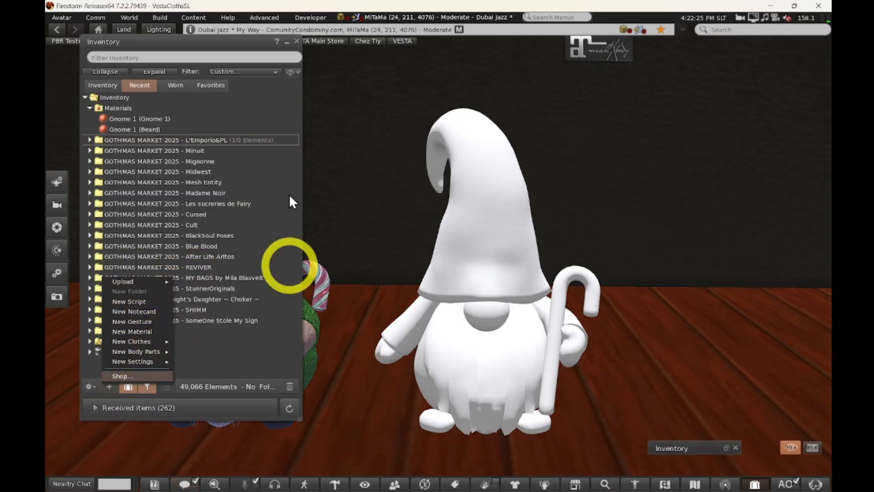
pyautogui.moveTo(261, 45); pyautogui.dragTo(346, 48)
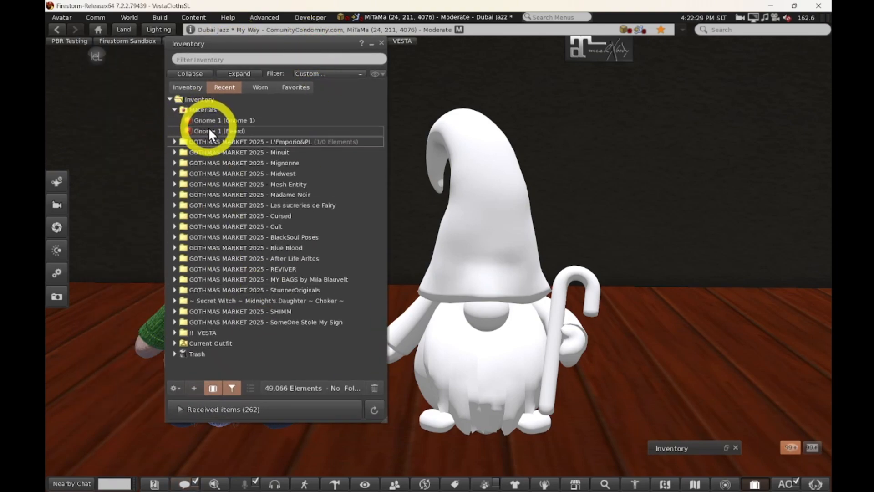
pyautogui.moveTo(212, 42); pyautogui.dragTo(119, 40)
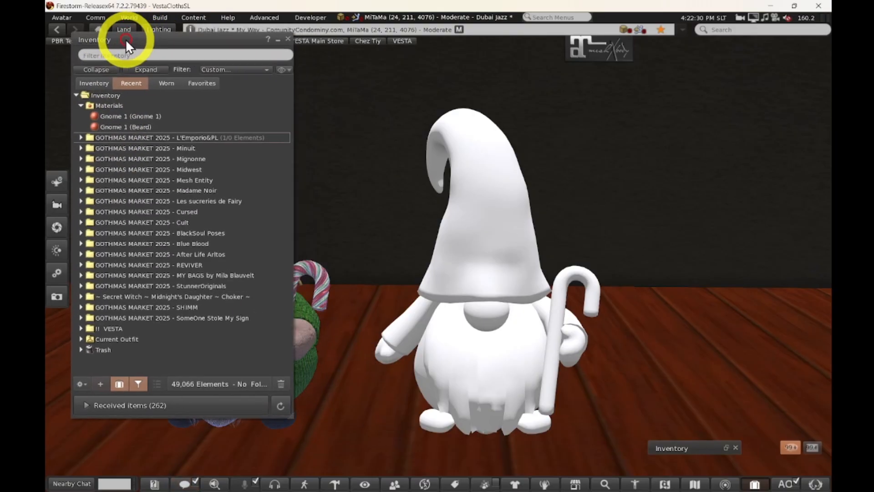
# Bulk-upload all eight PNG textures from the Gnomes\BP folder for L$0.
pyautogui.click(100, 385)
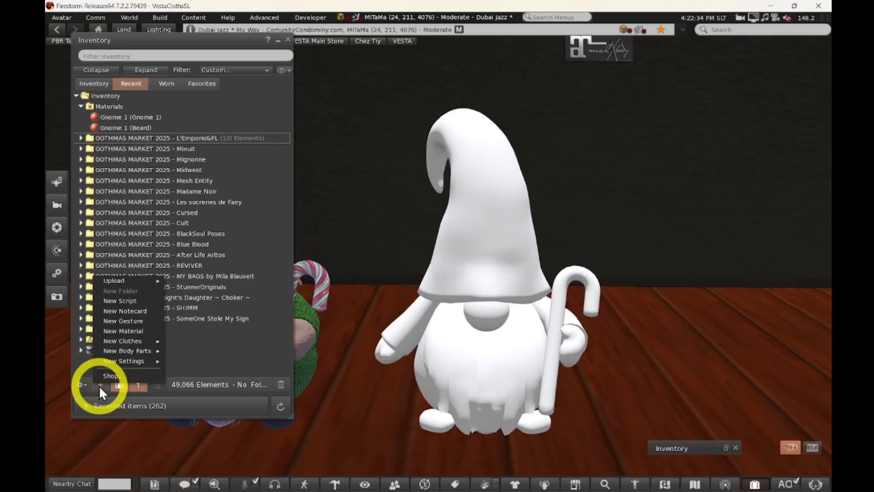
pyautogui.moveTo(127, 280)
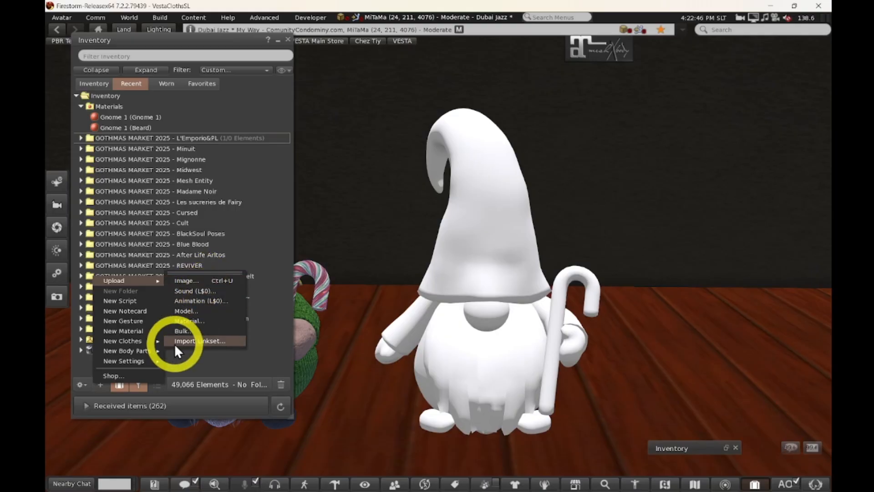
pyautogui.click(182, 331)
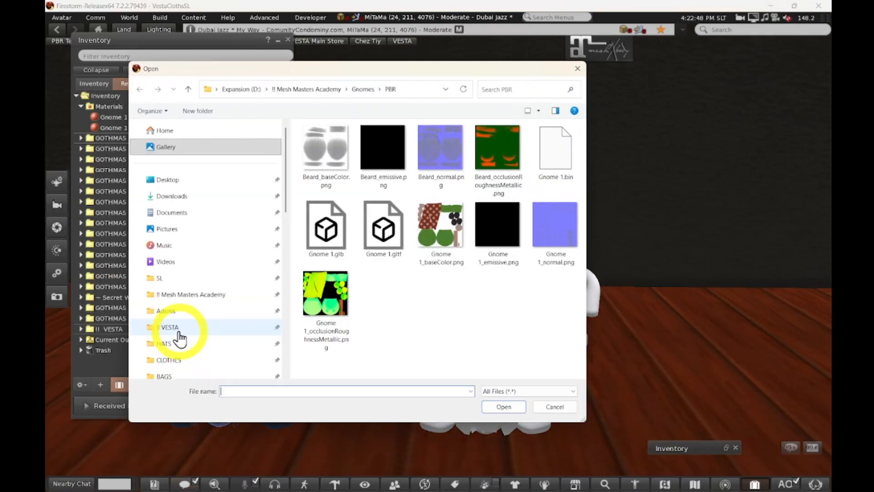
pyautogui.click(187, 89)
pyautogui.doubleClick(317, 142)
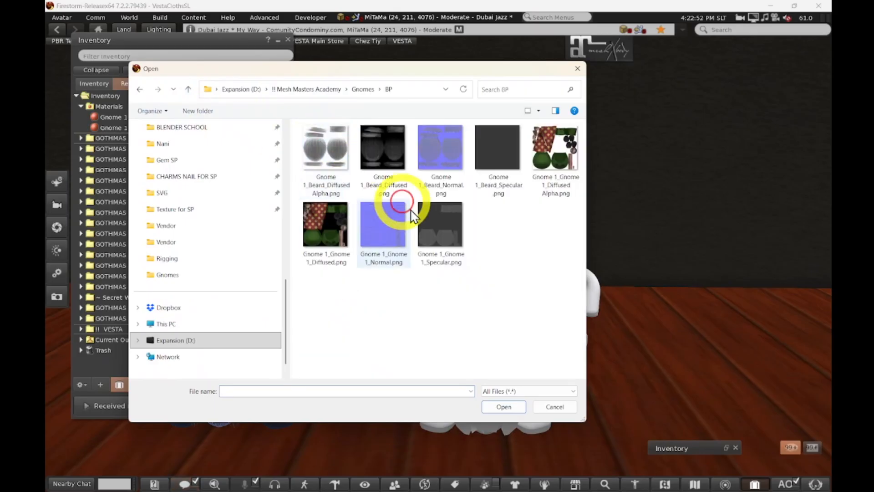
pyautogui.click(314, 137)
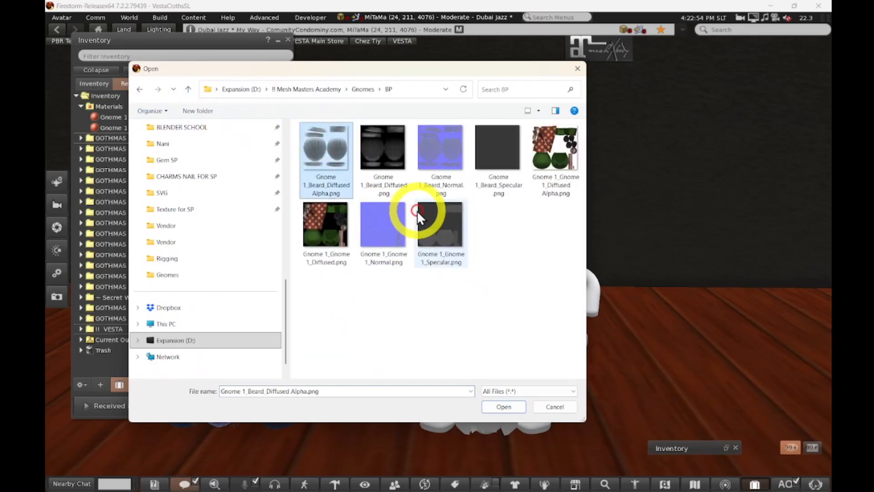
pyautogui.keyDown('shift'); pyautogui.click(436, 231); pyautogui.keyUp('shift')
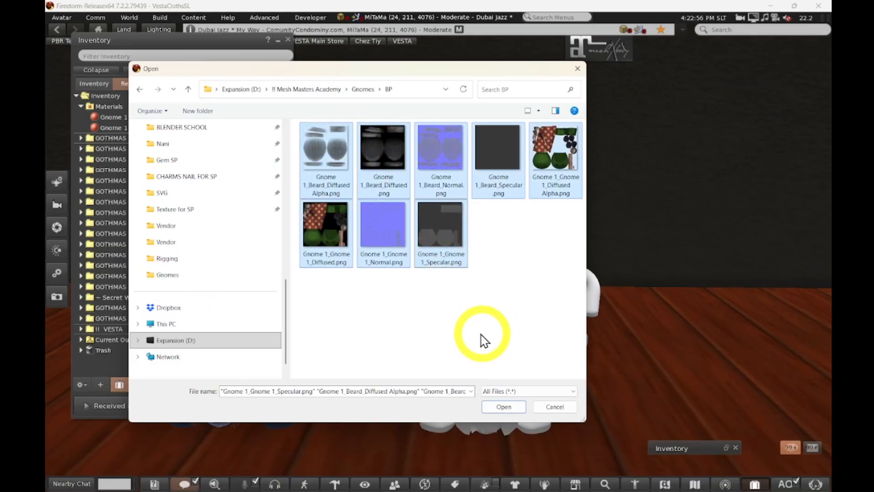
pyautogui.click(504, 407)
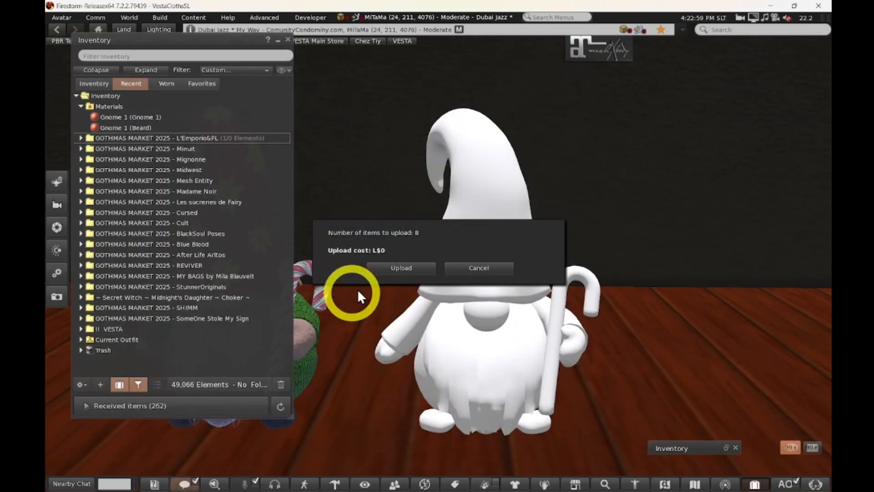
pyautogui.click(404, 271)
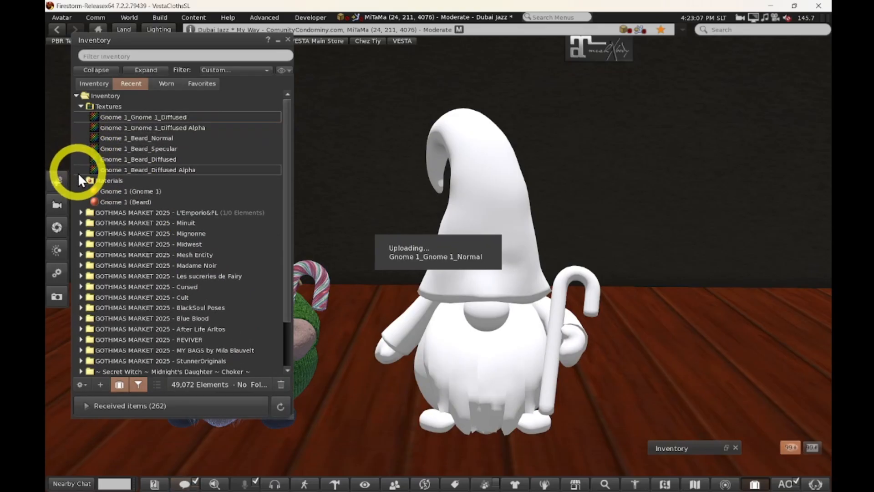
# Expand the Textures folder to show the new uploads and orbit around the white gnome.
pyautogui.click(81, 191)
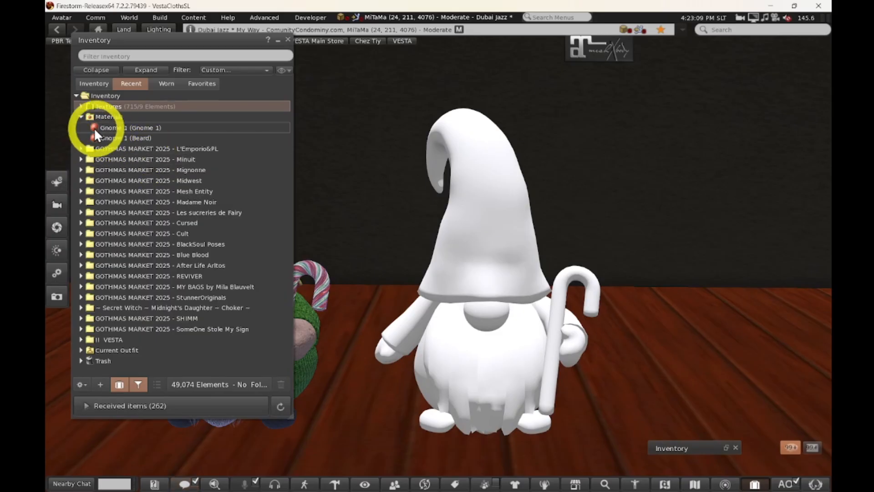
pyautogui.click(81, 117)
pyautogui.click(81, 106)
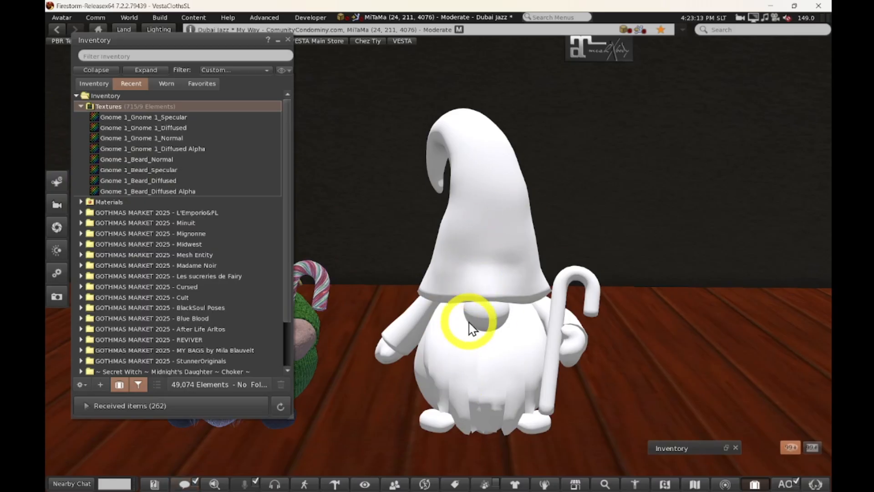
pyautogui.keyDown('ctrl'); pyautogui.keyDown('alt'); pyautogui.moveTo(470, 346); pyautogui.dragTo(443, 258); pyautogui.keyUp('alt'); pyautogui.keyUp('ctrl')
pyautogui.keyDown('ctrl'); pyautogui.keyDown('alt'); pyautogui.moveTo(471, 177); pyautogui.dragTo(444, 254); pyautogui.keyUp('alt'); pyautogui.keyUp('ctrl')
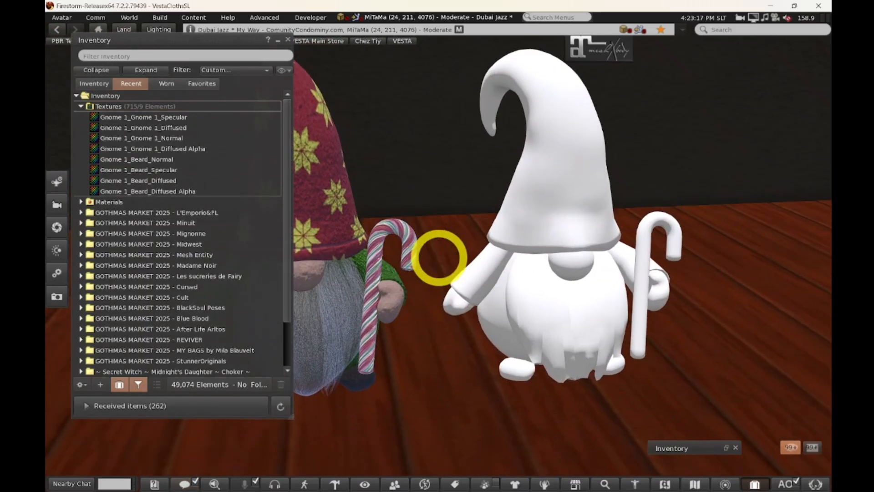
# Edit the gnome with Edit linked ticked and select its main body part.
pyautogui.rightClick(569, 192)
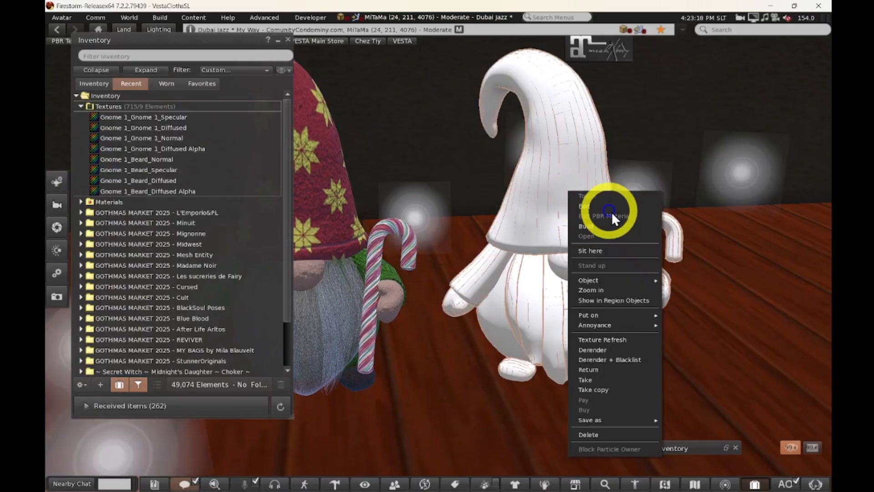
pyautogui.click(589, 205)
pyautogui.moveTo(370, 45); pyautogui.dragTo(464, 65)
pyautogui.click(321, 124)
pyautogui.click(507, 171)
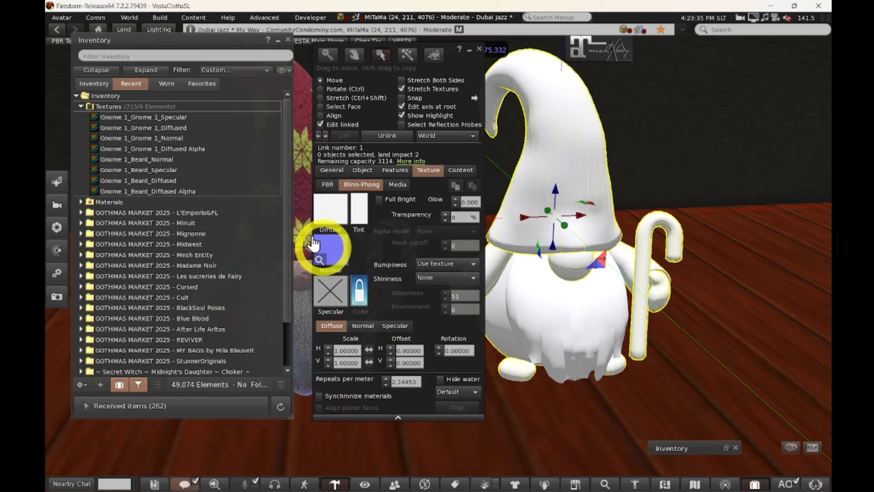
# Apply Gnome 1 Diffused, Normal and Specular textures to the body's Blinn-Phong slots.
pyautogui.moveTo(165, 127); pyautogui.dragTo(336, 207)
pyautogui.moveTo(170, 139)
pyautogui.mouseDown()
pyautogui.moveTo(343, 244)
pyautogui.moveTo(339, 249)
pyautogui.mouseUp()
pyautogui.moveTo(171, 118); pyautogui.dragTo(332, 281)
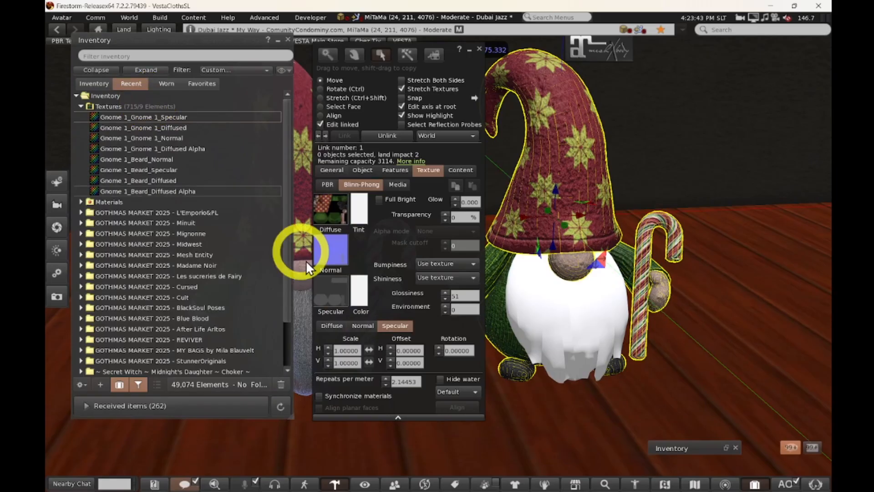
pyautogui.click(540, 318)
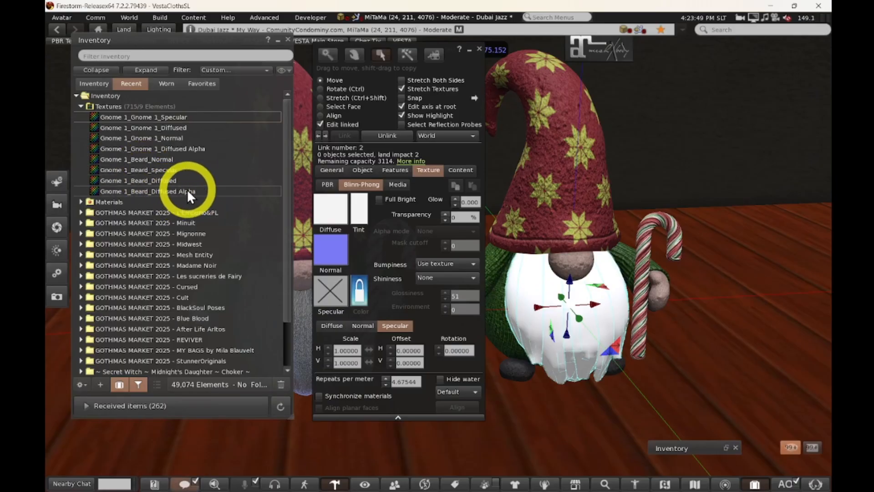
# Apply Beard_Diffused Alpha, Beard_Normal and Beard_Specular to the beard's diffuse, normal and specular slots.
pyautogui.click(163, 189)
pyautogui.moveTo(162, 189); pyautogui.dragTo(330, 215)
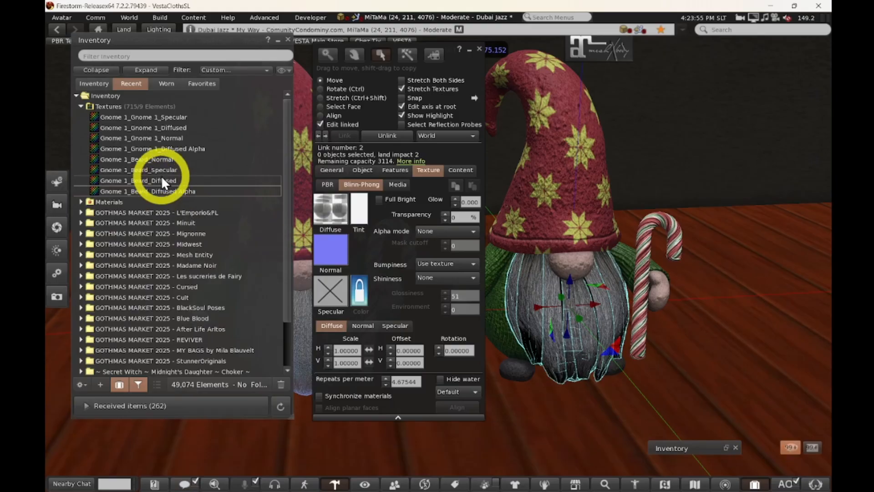
pyautogui.moveTo(160, 160); pyautogui.dragTo(332, 242)
pyautogui.moveTo(163, 170); pyautogui.dragTo(338, 295)
pyautogui.click(330, 207)
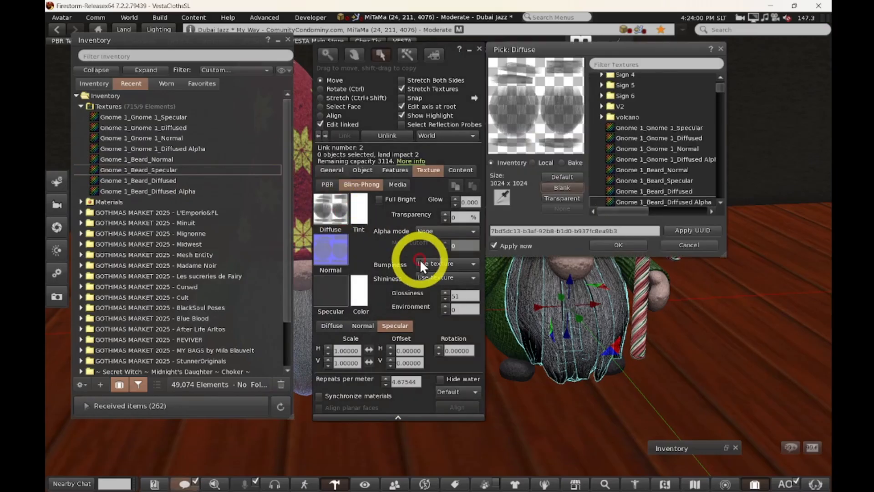
pyautogui.click(689, 245)
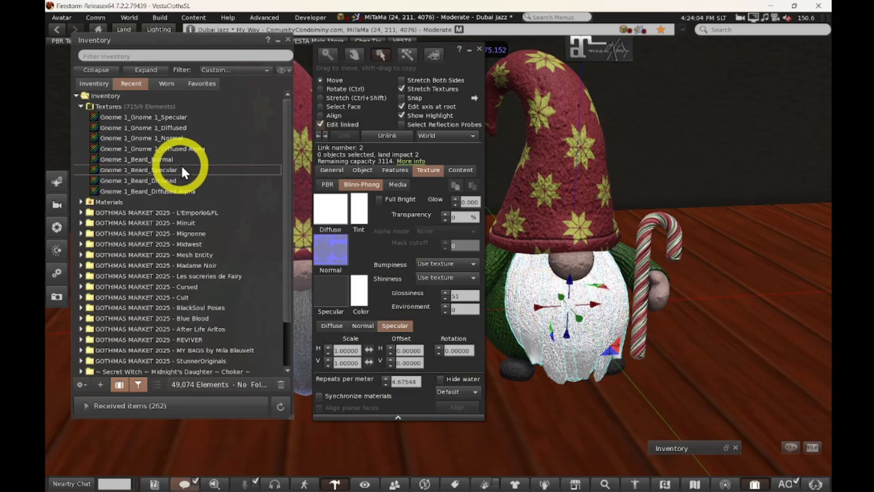
pyautogui.moveTo(184, 189); pyautogui.dragTo(334, 215)
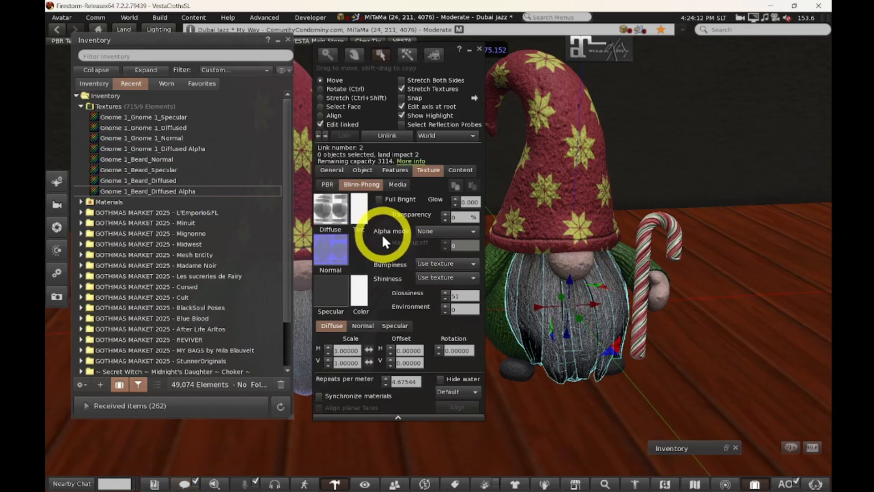
# Set the beard's alpha mode to Alpha blending and close the Build floater.
pyautogui.click(431, 232)
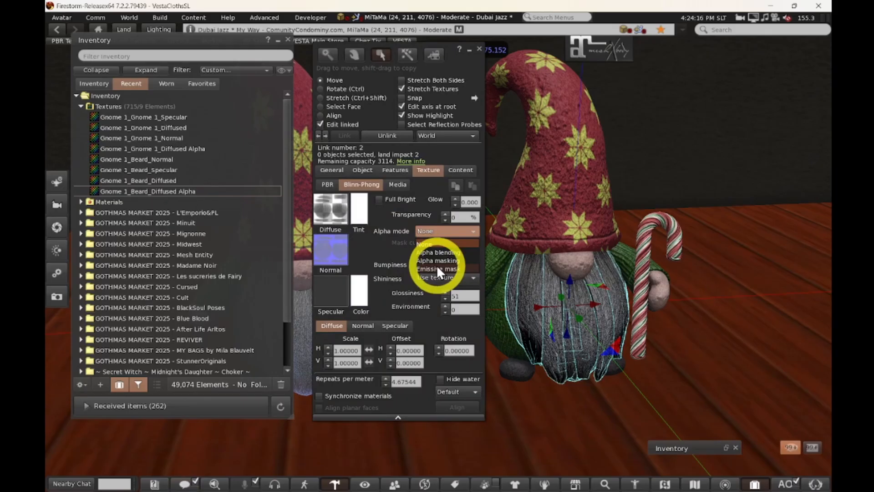
pyautogui.click(448, 253)
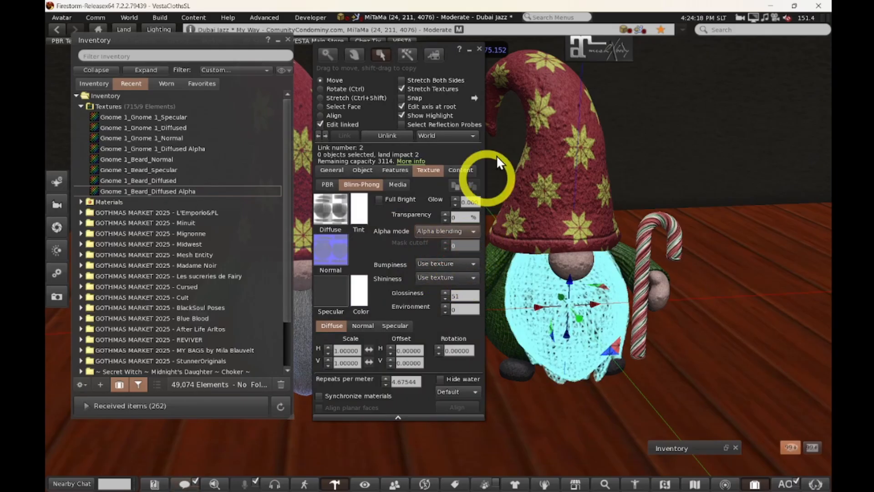
pyautogui.click(479, 48)
pyautogui.keyDown('alt'); pyautogui.moveTo(550, 310); pyautogui.dragTo(438, 258); pyautogui.keyUp('alt')
pyautogui.press('Escape')
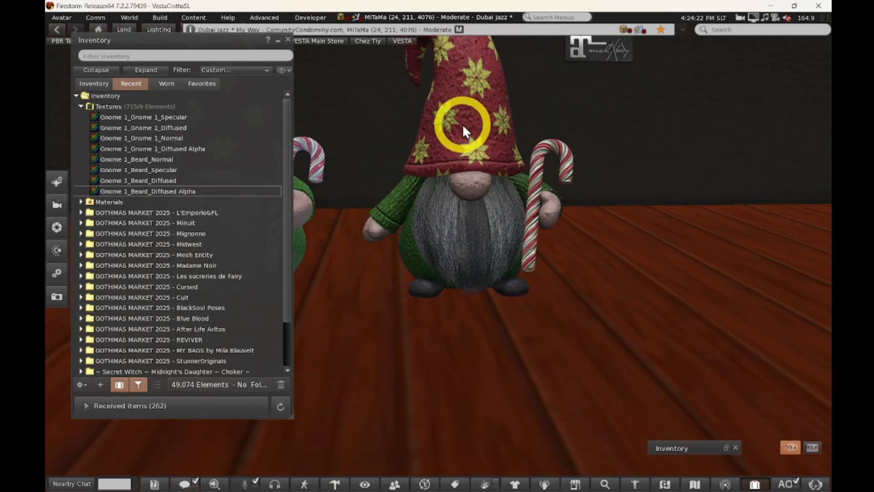
pyautogui.rightClick(473, 126)
# Confirm the textured gnome's colour in the Color Picker and close the Build floater.
pyautogui.click(476, 135)
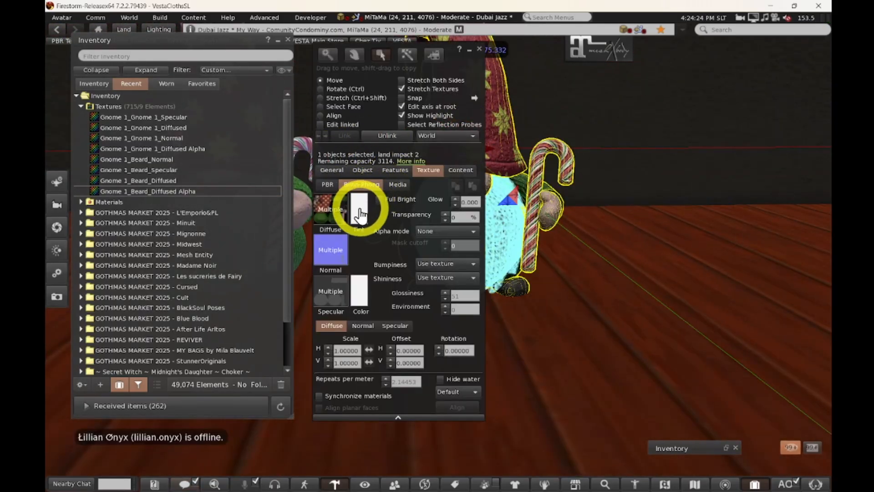
pyautogui.click(359, 207)
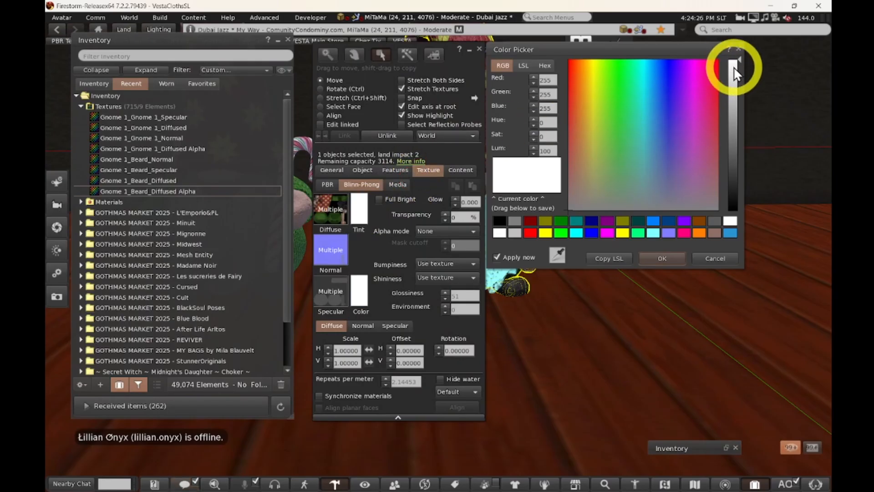
pyautogui.click(663, 259)
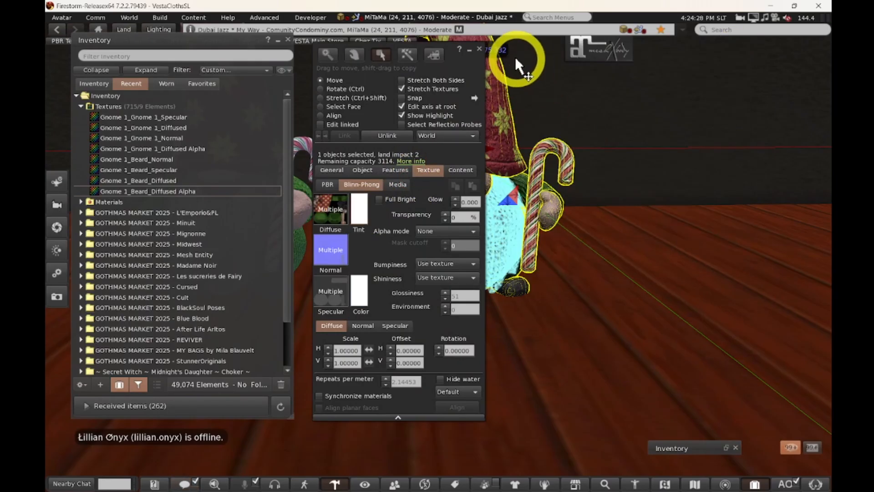
pyautogui.click(480, 48)
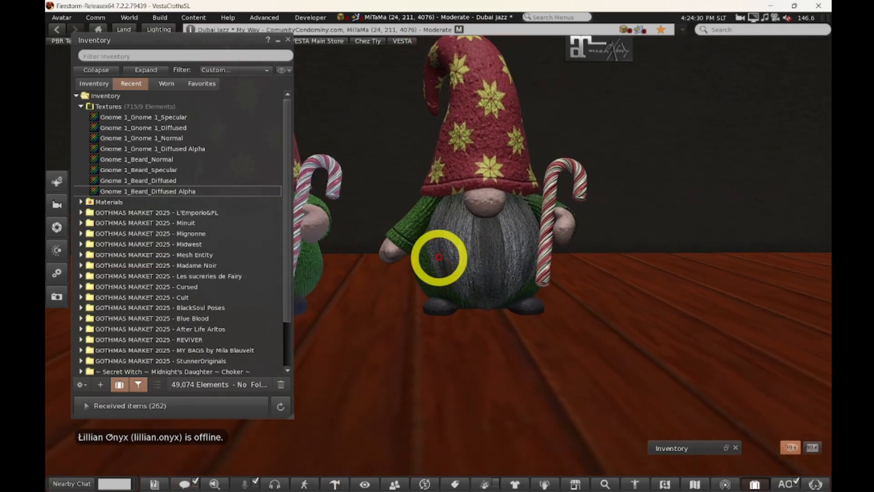
# Minimise the inventory and orbit to compare both gnomes before returning to Substance Painter.
pyautogui.moveTo(439, 258)
pyautogui.keyDown('alt'); pyautogui.mouseDown()
pyautogui.moveTo(483, 274)
pyautogui.moveTo(437, 254)
pyautogui.mouseUp(); pyautogui.keyUp('alt')
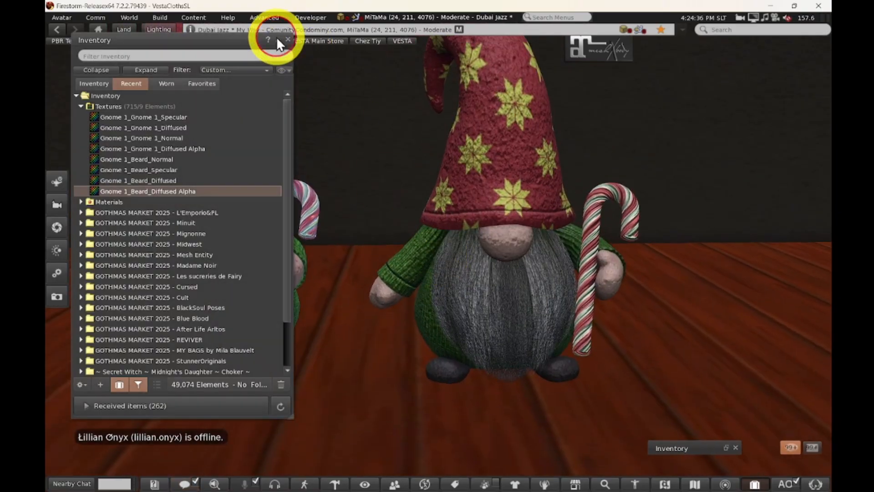
pyautogui.click(277, 39)
pyautogui.keyDown('alt'); pyautogui.moveTo(518, 292); pyautogui.dragTo(439, 255); pyautogui.keyUp('alt')
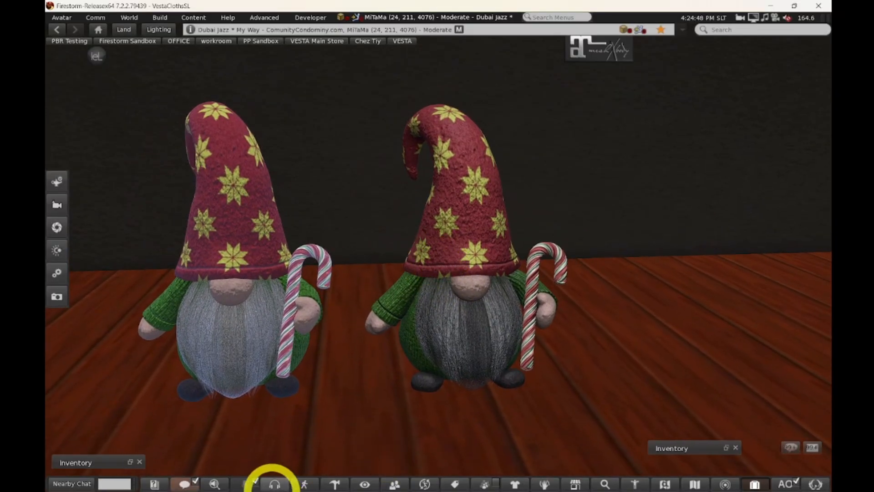
pyautogui.click(265, 479)
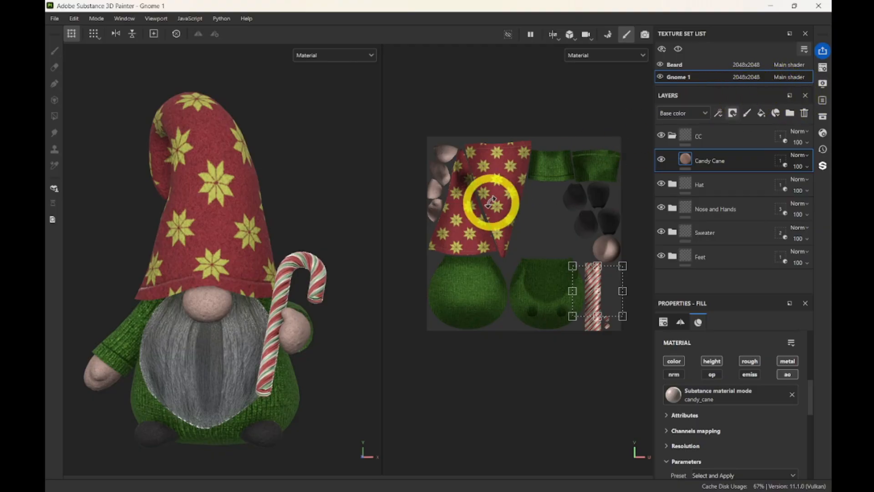
# Lower the Texture Set List divider for more room, then switch to Blender.
pyautogui.moveTo(716, 87); pyautogui.dragTo(724, 129)
pyautogui.moveTo(468, 487)
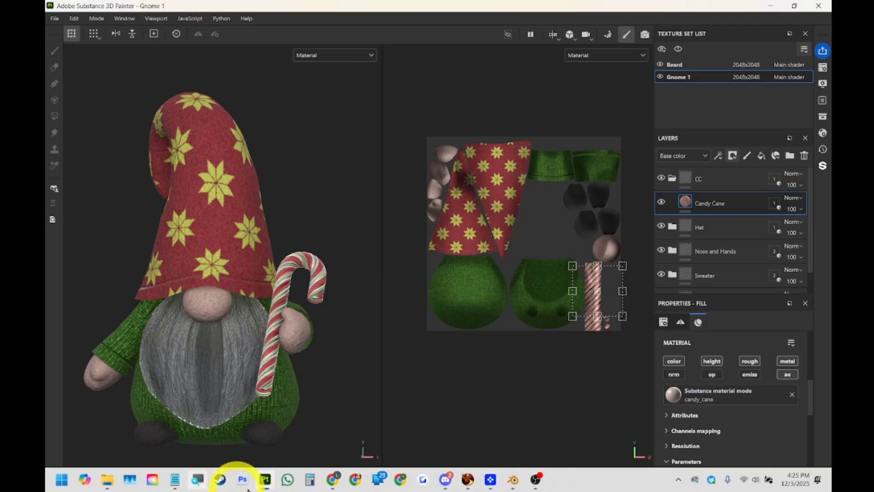
pyautogui.click(514, 479)
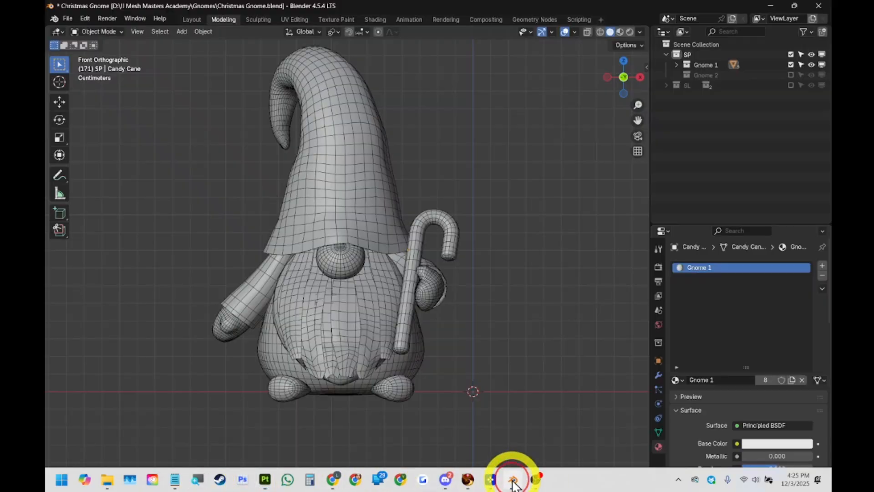
# Expand Gnome 1 in Blender's Outliner and select the Hat, Arms, Hands, Body and Feet objects.
pyautogui.click(676, 63)
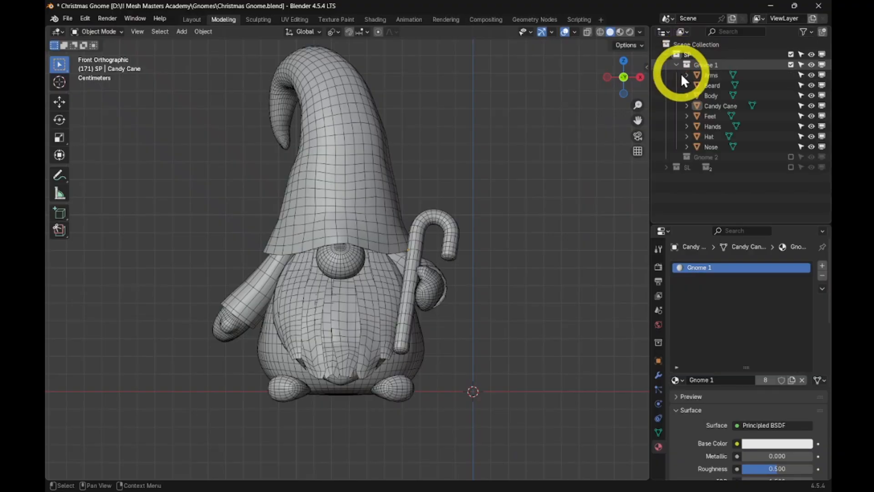
pyautogui.click(365, 183)
pyautogui.moveTo(364, 183); pyautogui.dragTo(332, 263, button='middle')
pyautogui.click(258, 304)
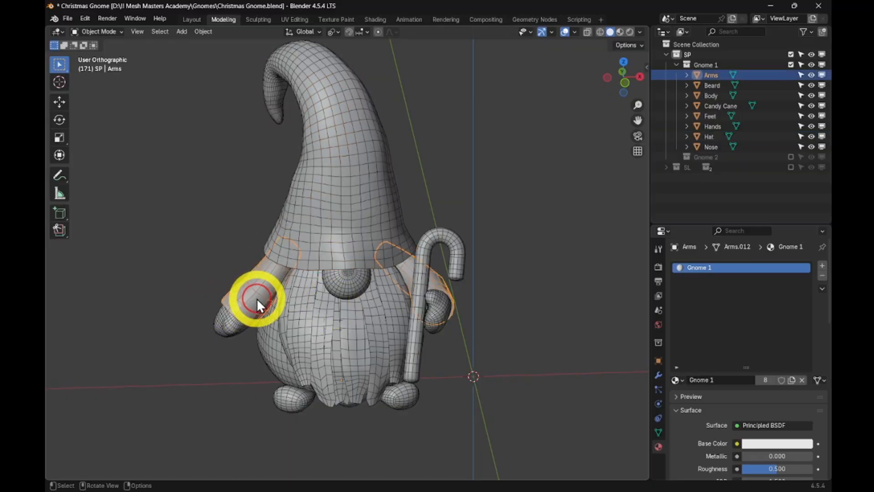
pyautogui.click(230, 319)
pyautogui.click(271, 349)
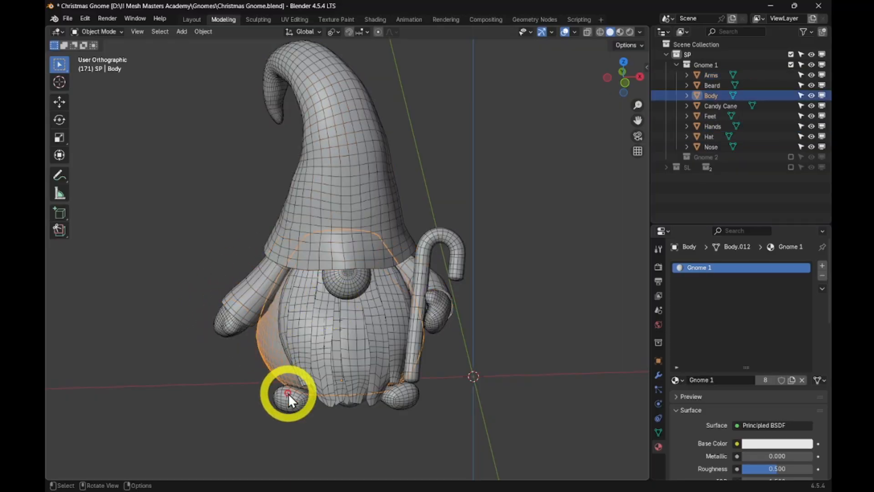
pyautogui.click(288, 392)
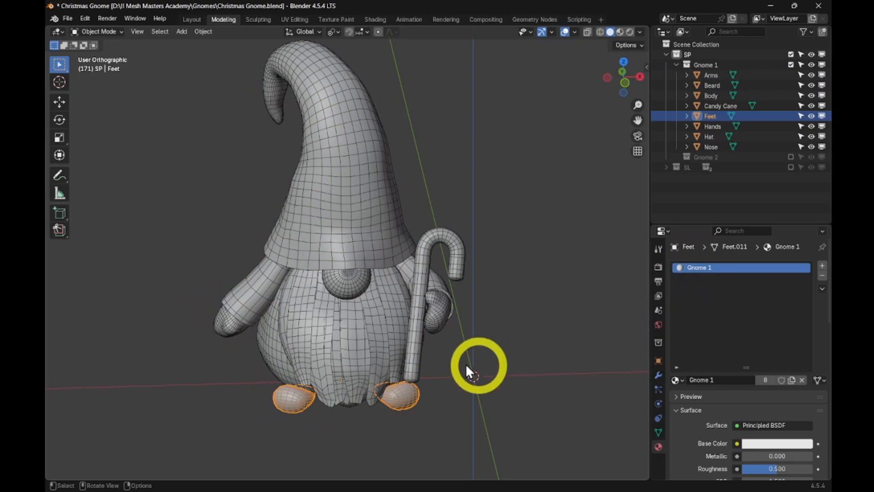
# Check the Beard and Hat objects' materials, then return to Substance Painter.
pyautogui.click(324, 332)
pyautogui.moveTo(482, 301)
pyautogui.mouseDown(button='middle')
pyautogui.moveTo(478, 315)
pyautogui.moveTo(465, 300)
pyautogui.mouseUp(button='middle')
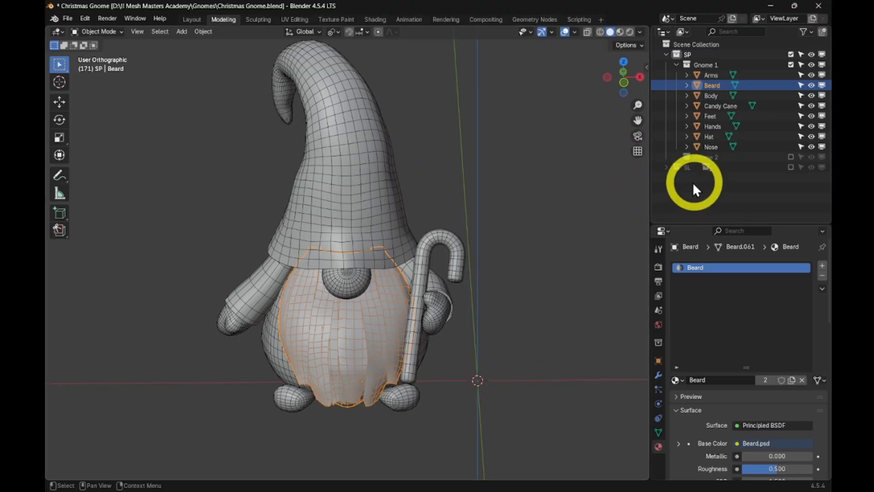
pyautogui.click(353, 207)
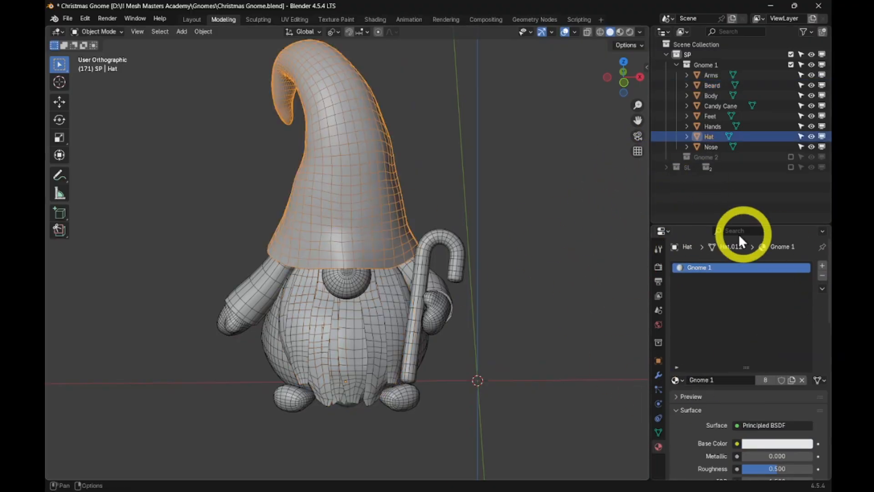
pyautogui.click(265, 479)
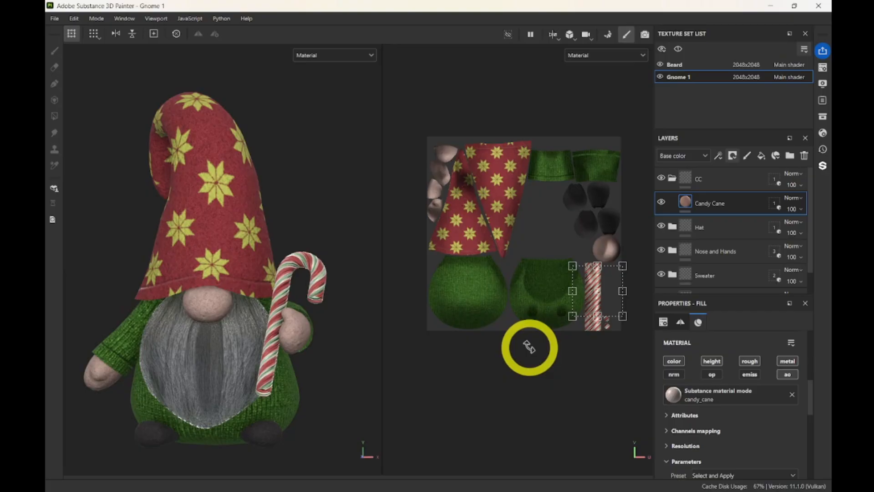
# Switch to the Beard texture set, showing its Beard Color, Base and Plated layers.
pyautogui.click(130, 327)
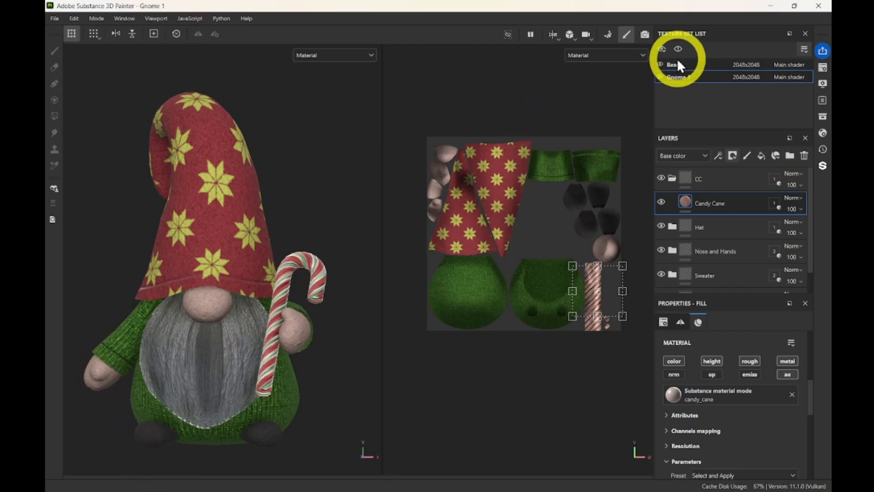
pyautogui.moveTo(703, 488)
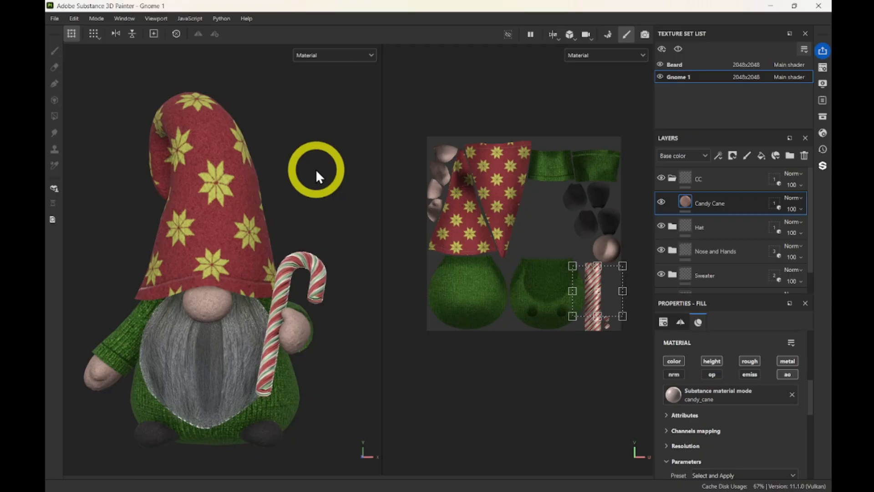
pyautogui.click(682, 66)
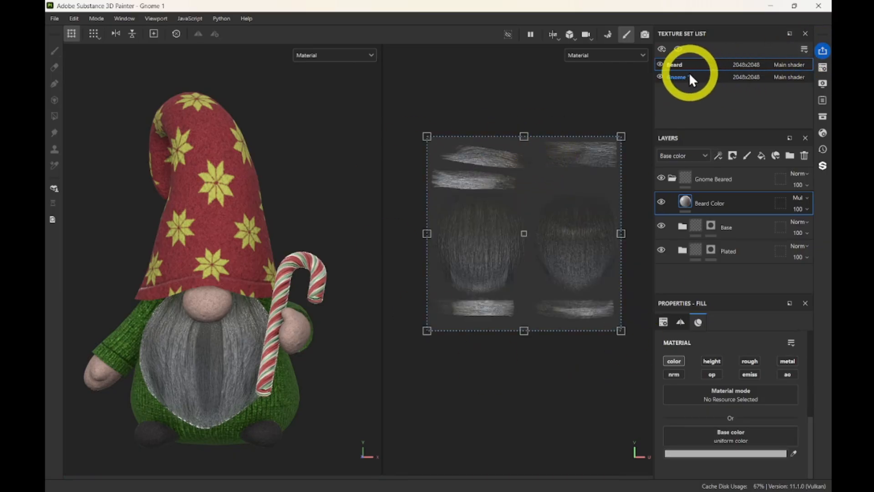
# Select Gnome 1 in the Texture Set List to show its CC, Candy Cane, Hat and Sweater layers.
pyautogui.click(687, 75)
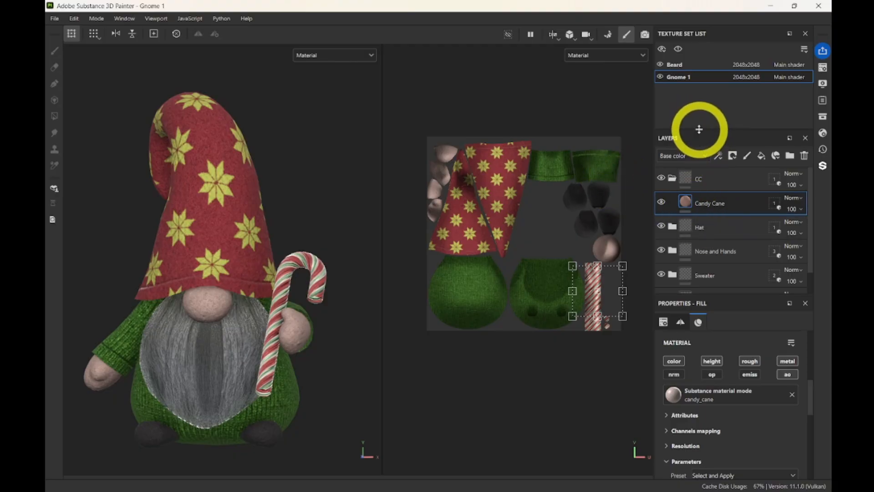
# Enlarge the Layers panel and move the Candy Cane layer into the CC folder.
pyautogui.moveTo(700, 129); pyautogui.dragTo(699, 105)
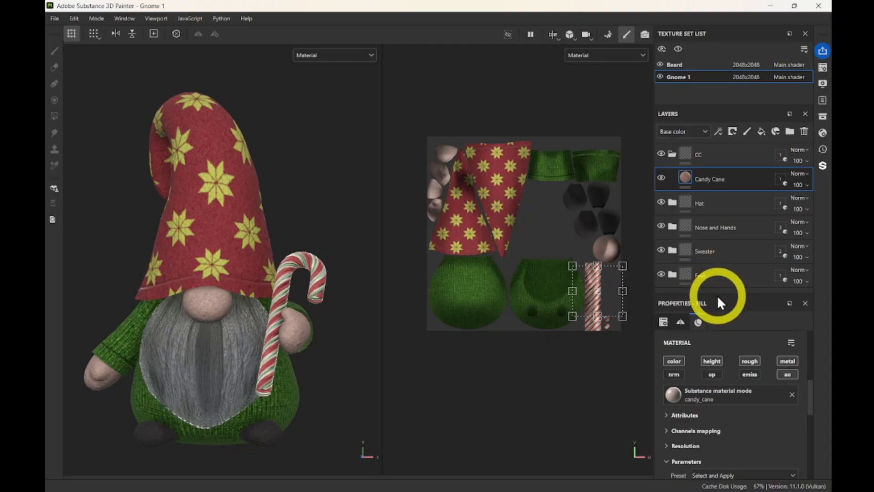
pyautogui.moveTo(726, 292); pyautogui.dragTo(731, 352)
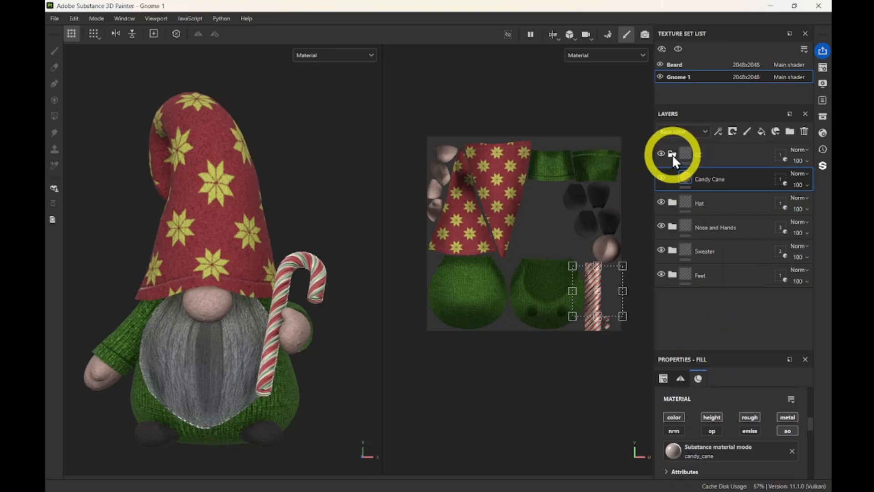
pyautogui.moveTo(672, 155); pyautogui.dragTo(672, 155)
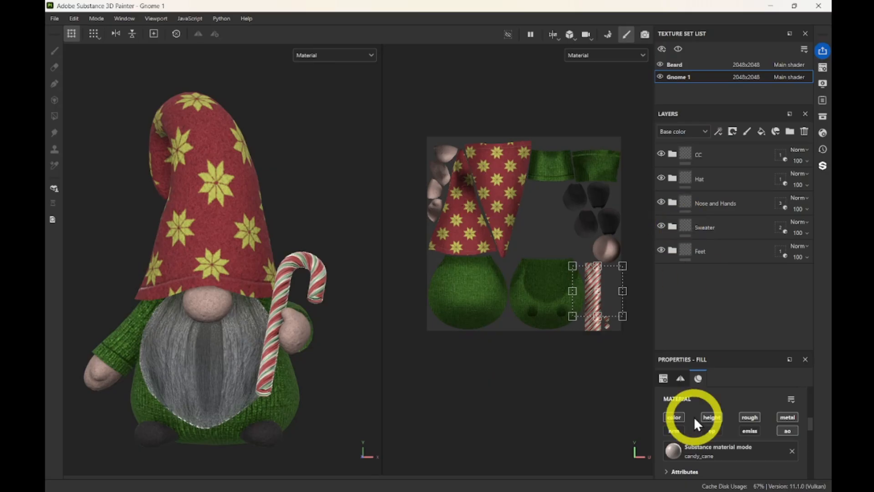
# Check the Arms and Body objects in Blender, then return to Substance Painter.
pyautogui.click(515, 479)
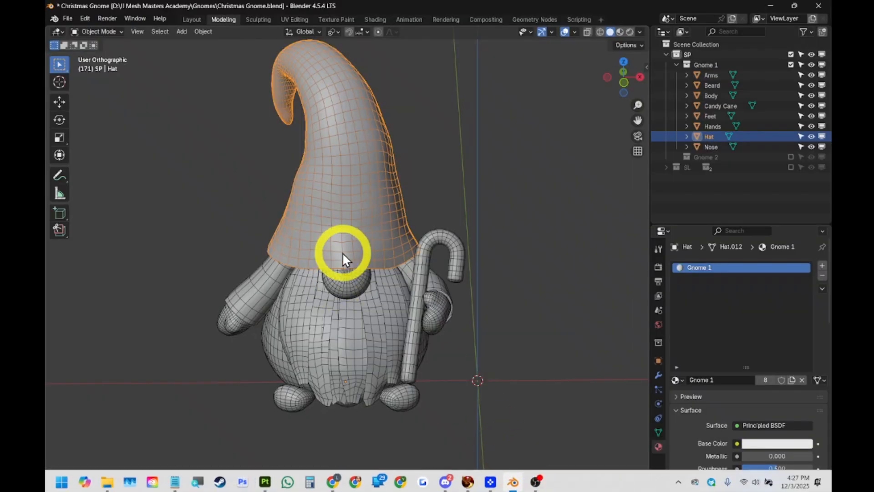
pyautogui.click(266, 298)
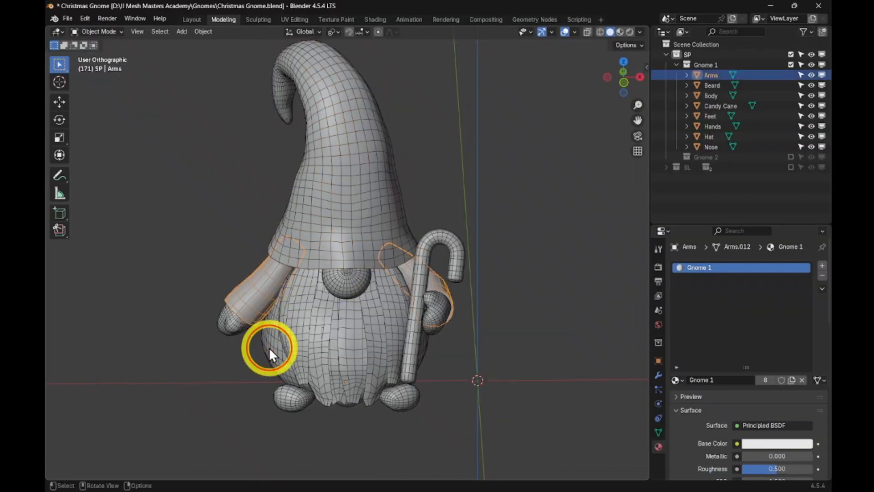
pyautogui.click(270, 348)
pyautogui.click(265, 484)
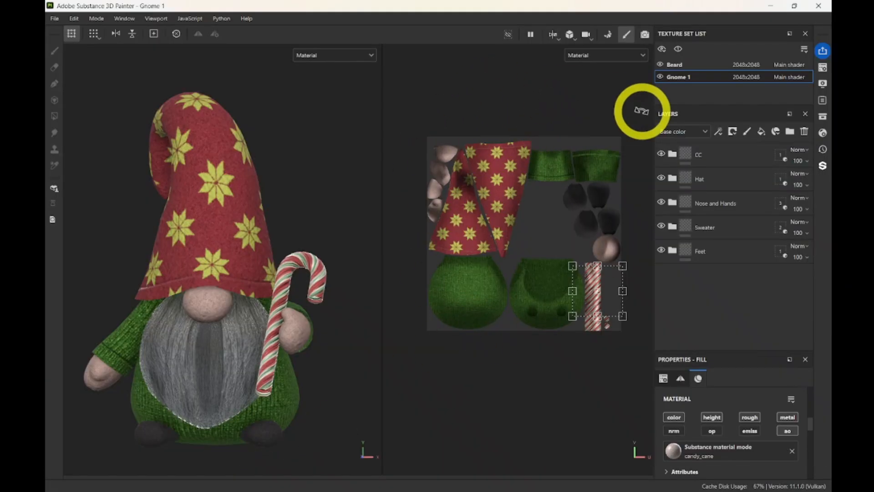
# Exclude the ID map from the mesh map bakers, then return to Painting mode.
pyautogui.moveTo(686, 154); pyautogui.dragTo(780, 153)
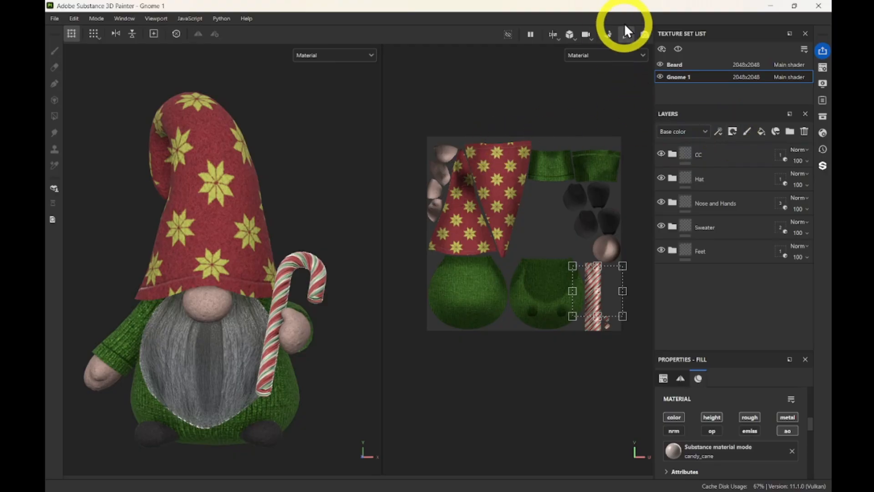
pyautogui.click(609, 35)
pyautogui.click(74, 201)
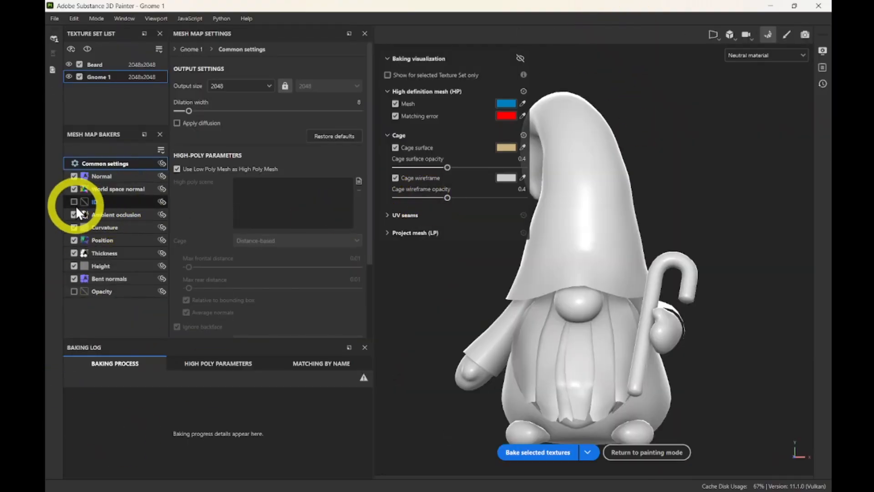
pyautogui.click(788, 33)
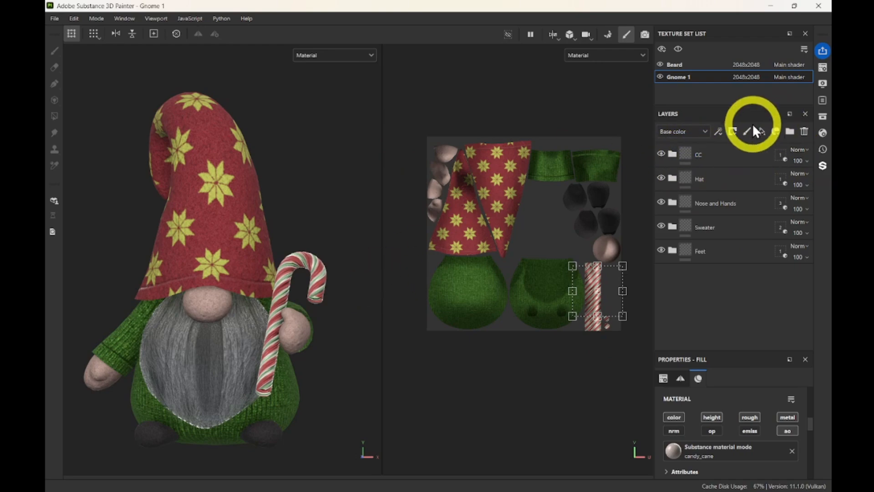
pyautogui.click(670, 156)
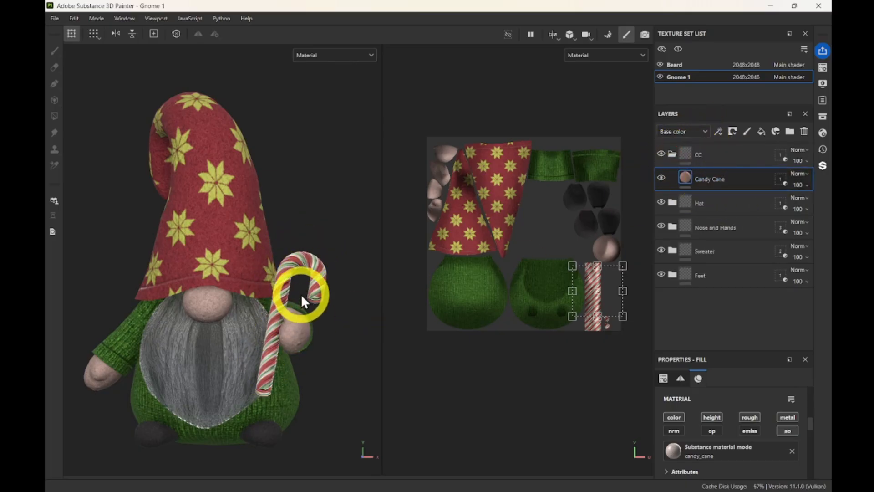
pyautogui.click(673, 155)
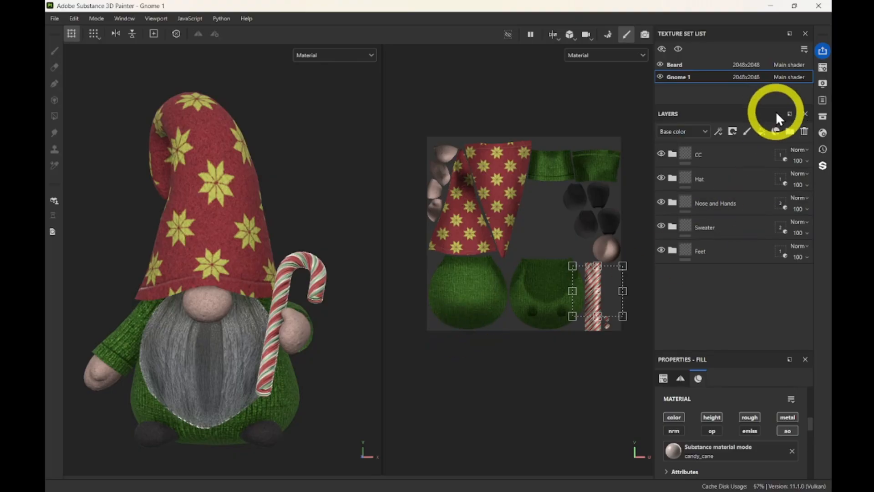
pyautogui.click(773, 159)
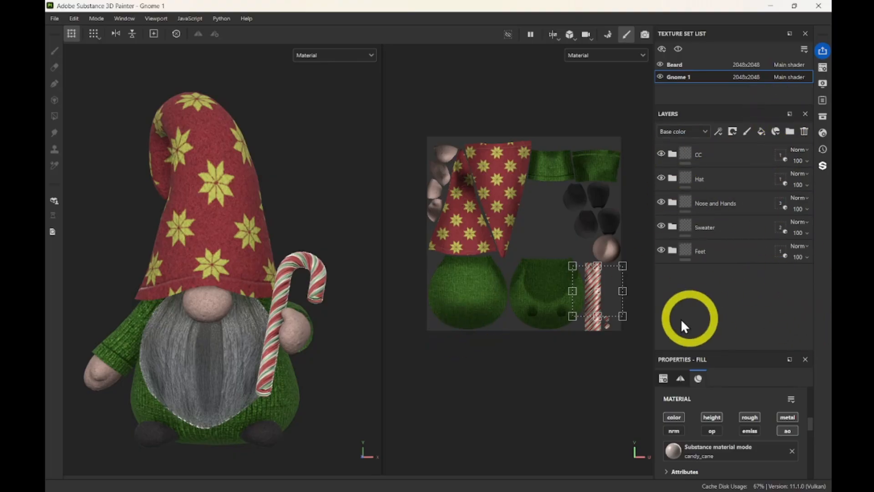